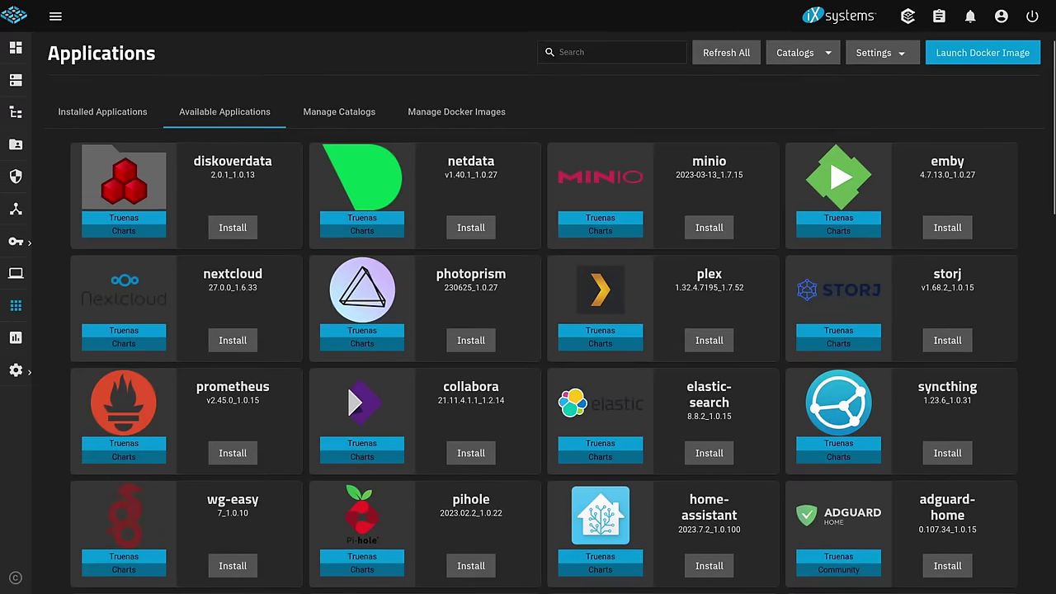
- Scroll down the Available Applications catalog of Truenas charts and Community apps
scroll(544, 313, down, 1)
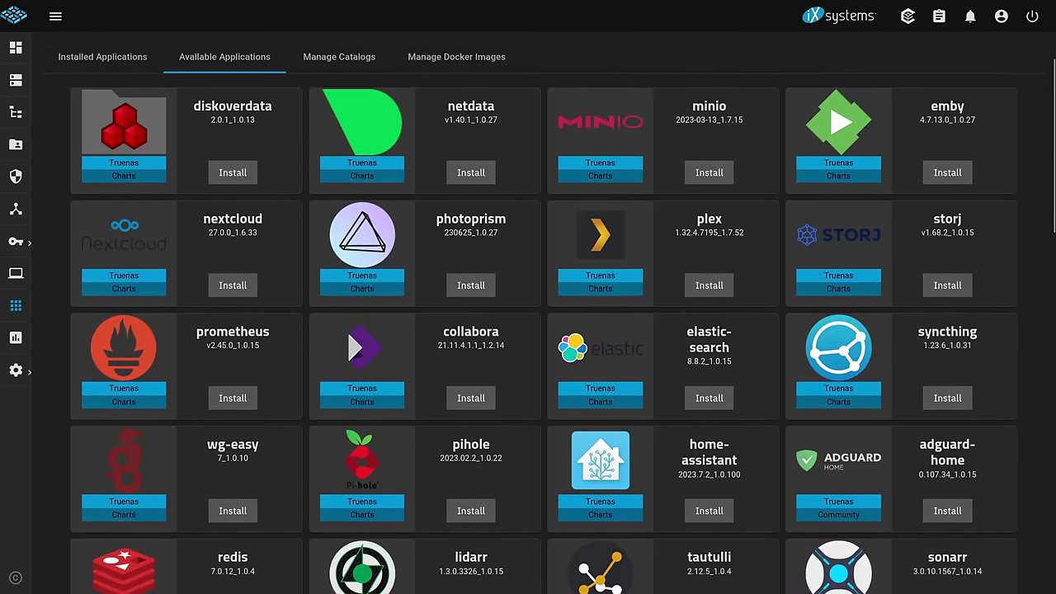
scroll(544, 313, down, 1)
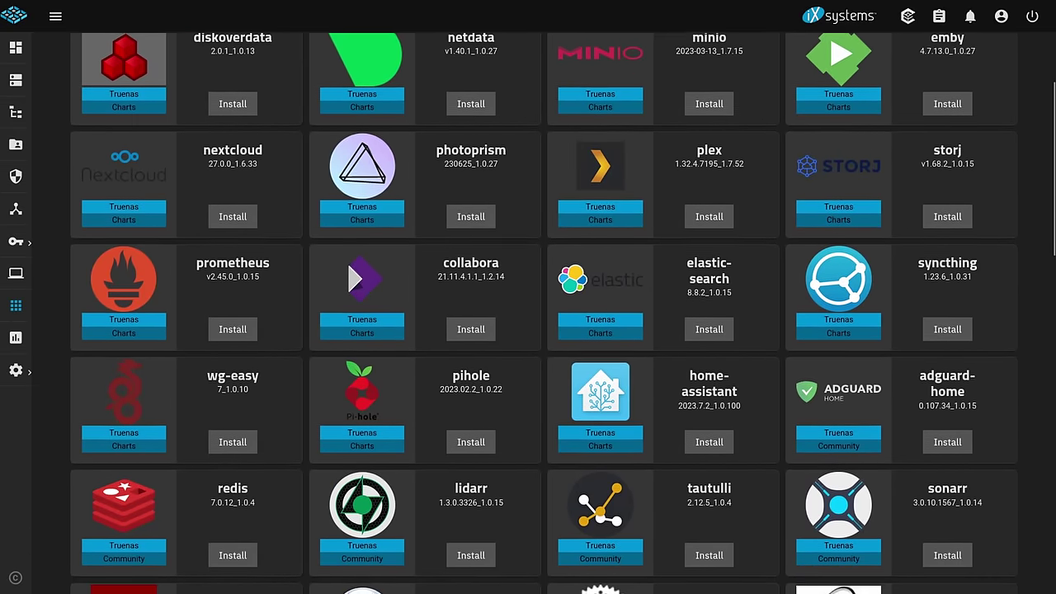
scroll(544, 313, down, 1)
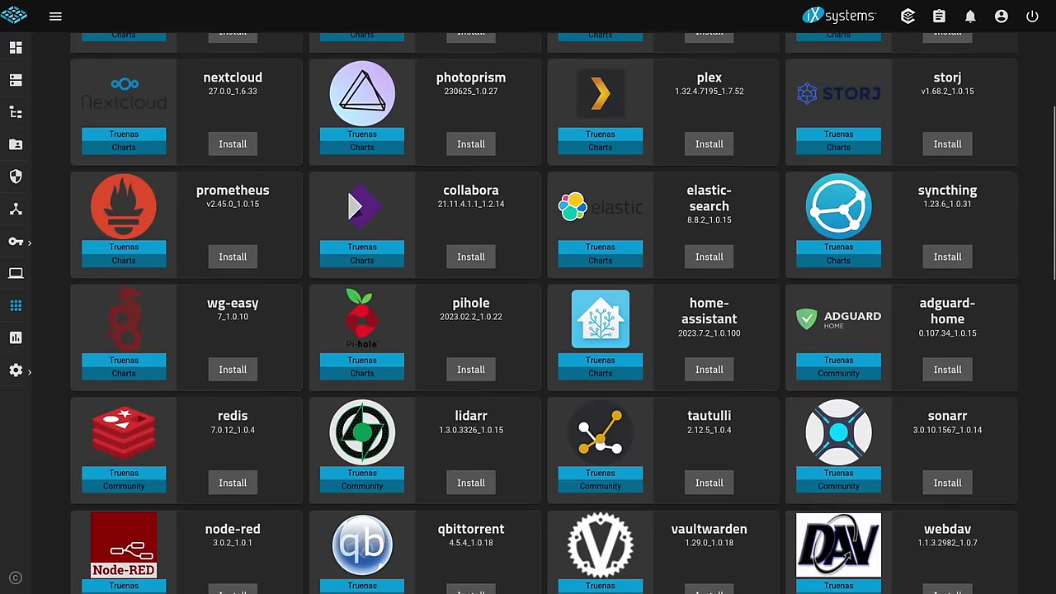
scroll(543, 313, down, 1)
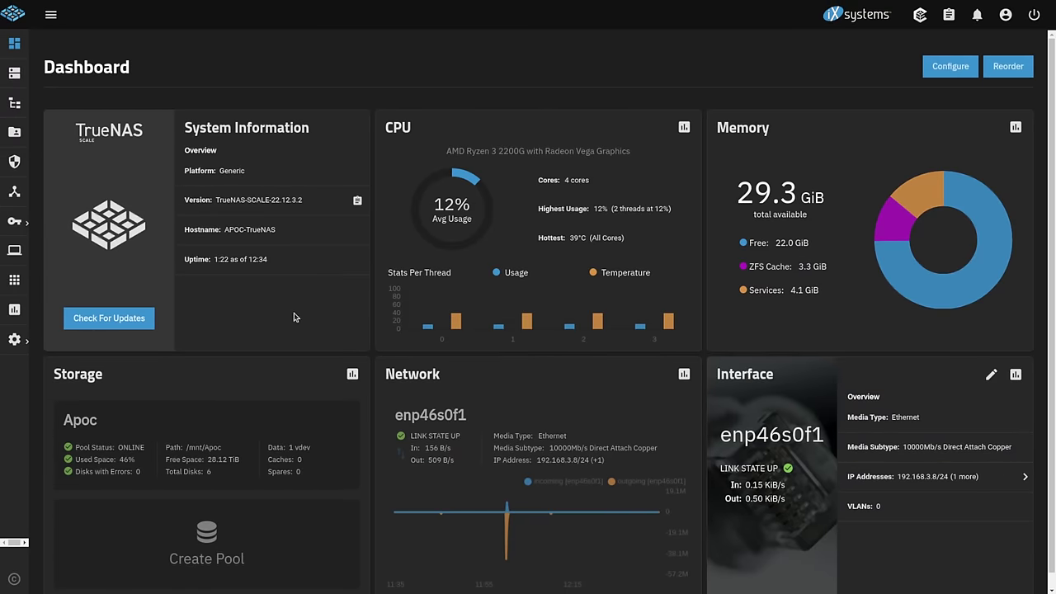
- Open the Local Users list and briefly show, then hide, the built-in system users
click(16, 222)
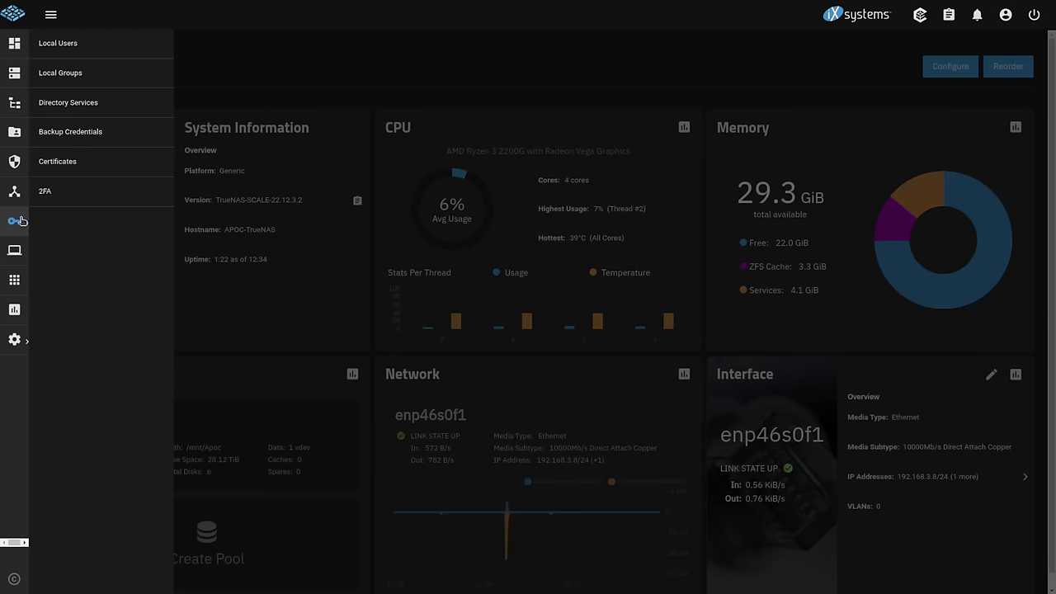
click(90, 44)
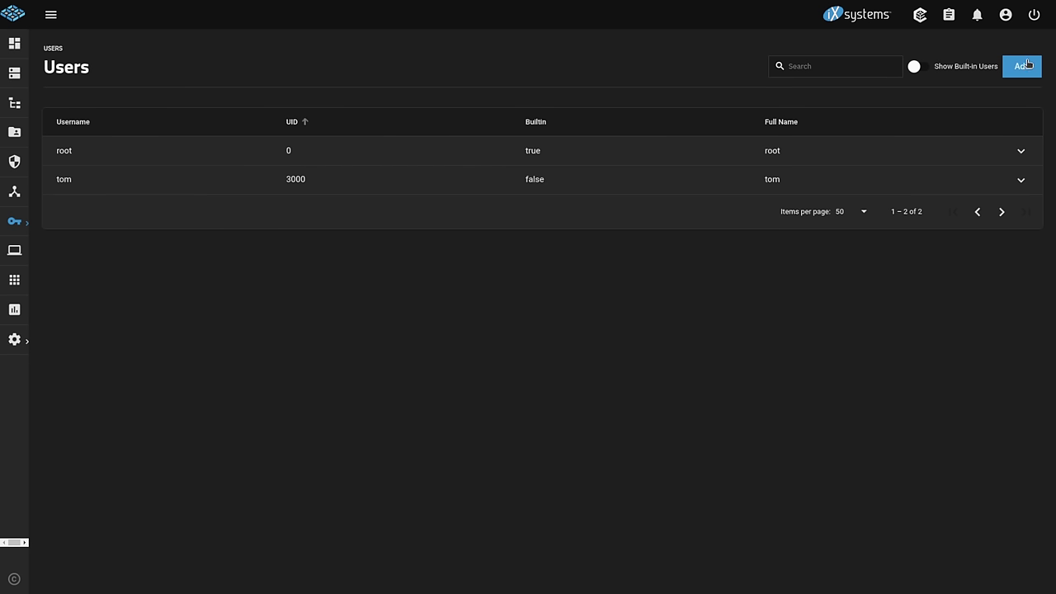
click(913, 67)
scroll(446, 355, down, 5)
scroll(453, 390, up, 5)
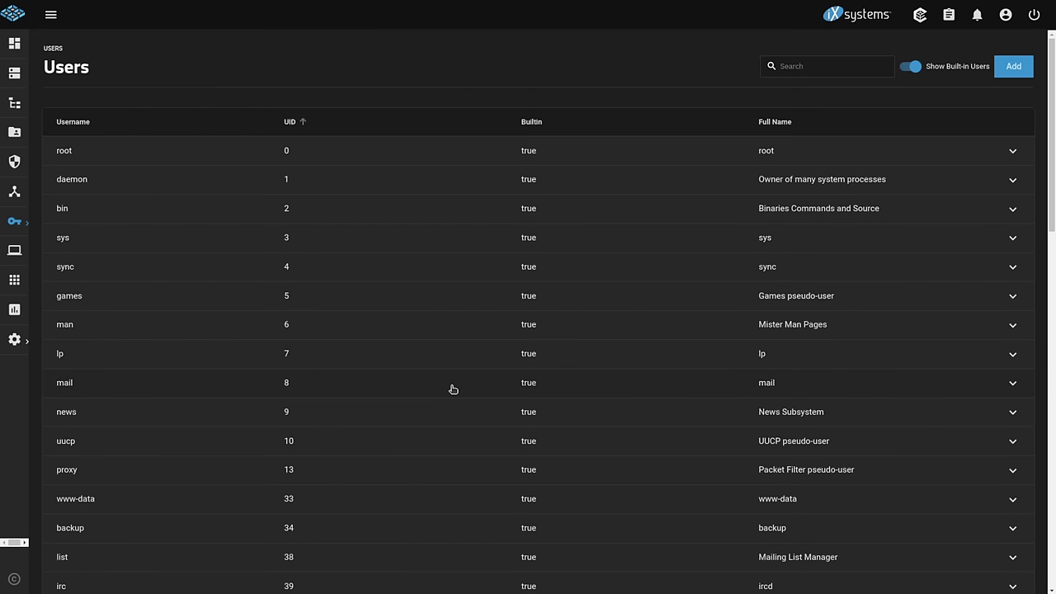
click(914, 67)
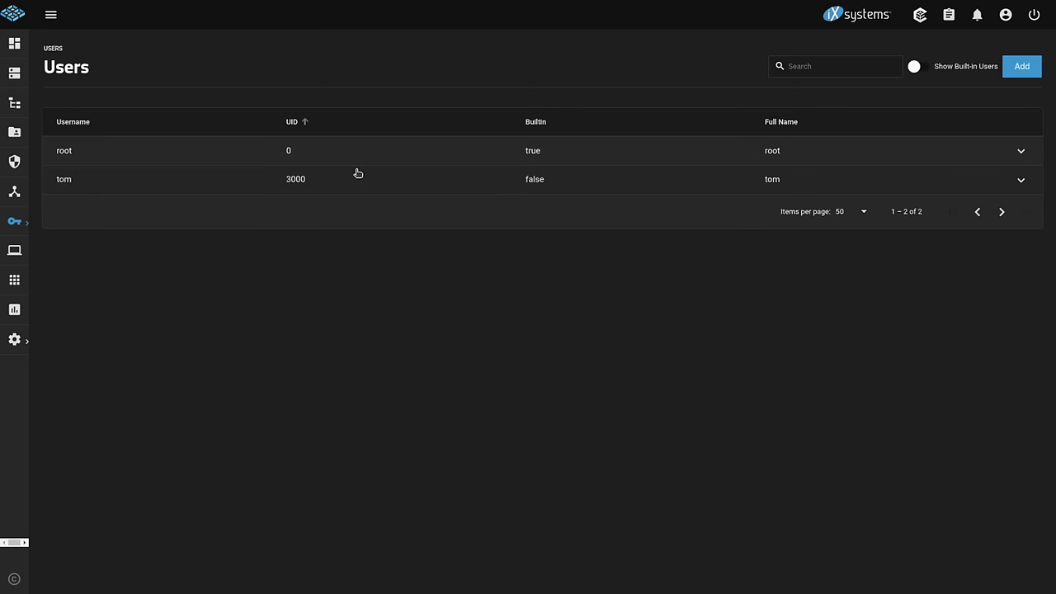
- Add a new user with full name, password and Samba authentication, saved as UID 3001
click(1016, 73)
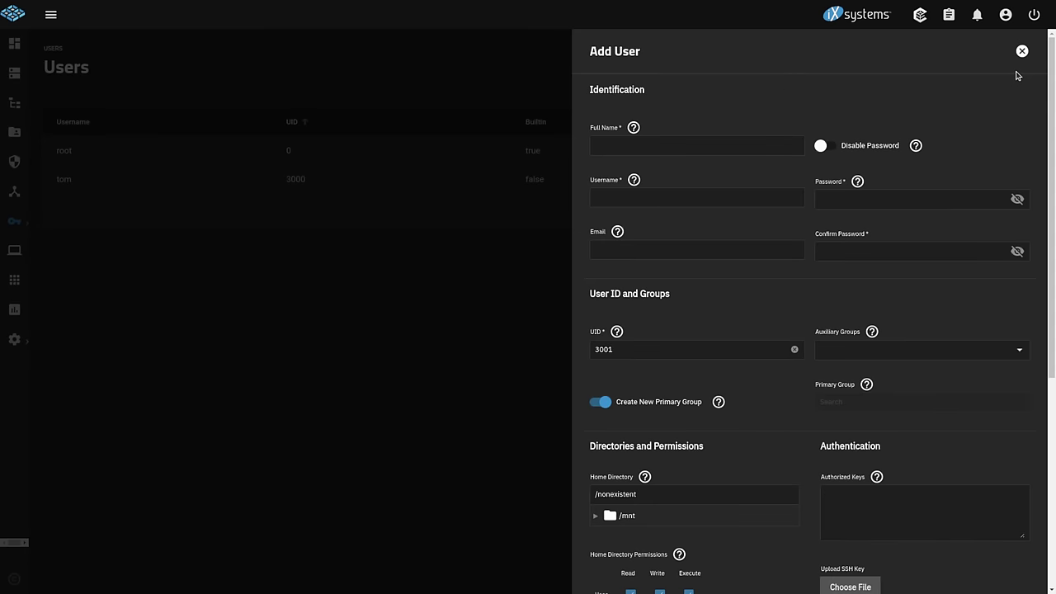
click(697, 147)
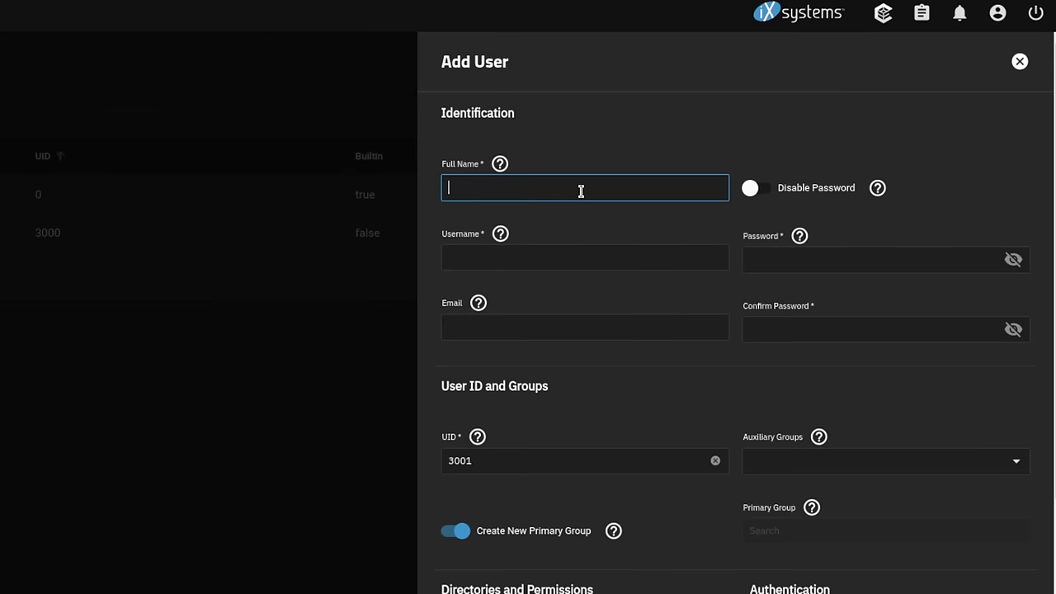
text(marcus)
key(Tab)
key(Tab)
key(Tab)
key(Tab)
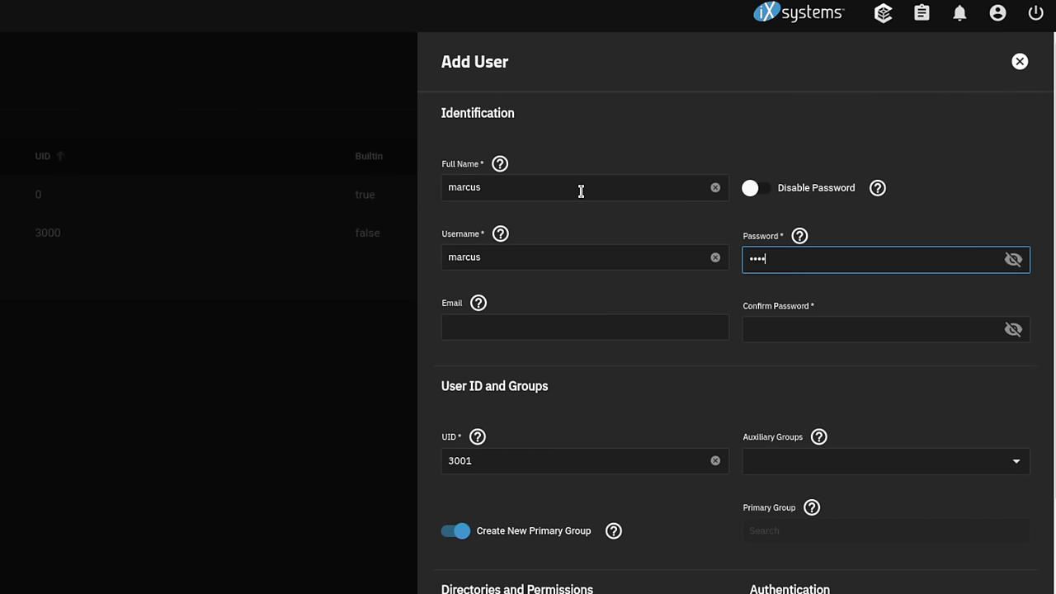
text(*)
key(Tab)
text(*********)
click(952, 373)
scroll(952, 374, down, 6)
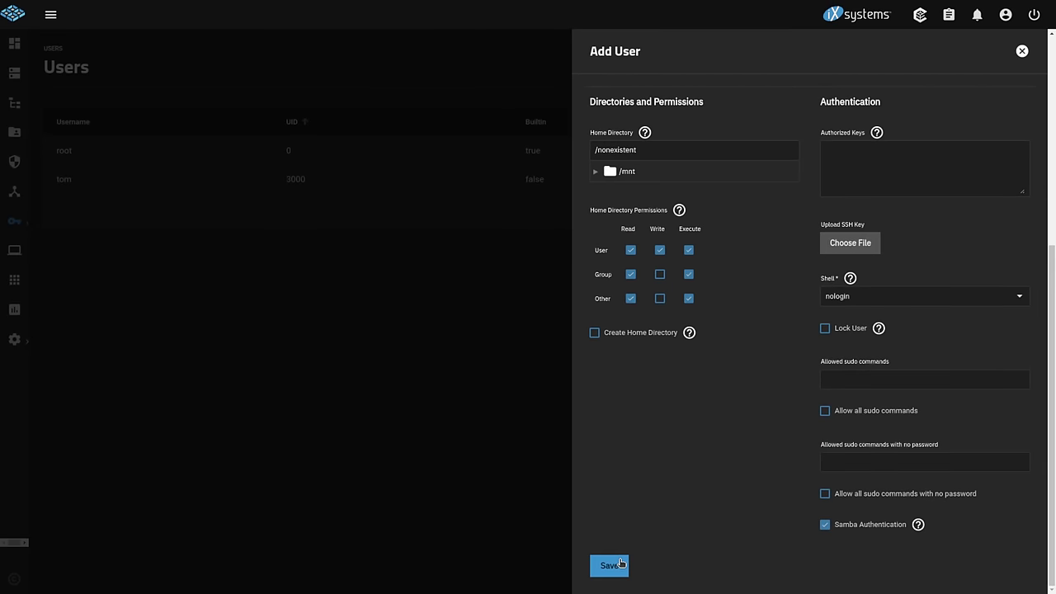
click(611, 566)
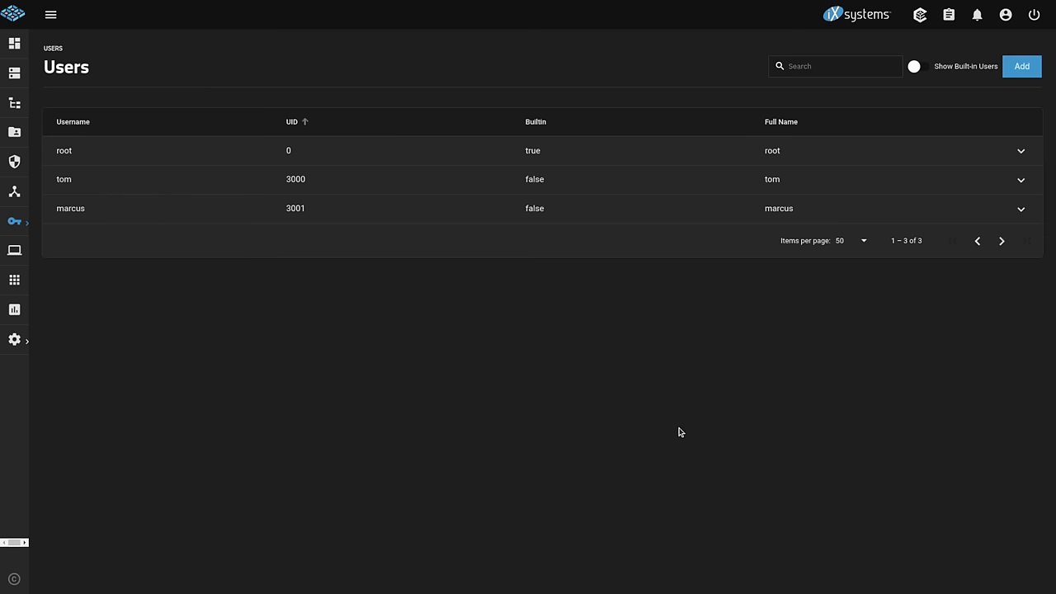
- Add a local group named YouTube under Credentials > Local Groups, saved with GID 3002
click(13, 223)
click(110, 78)
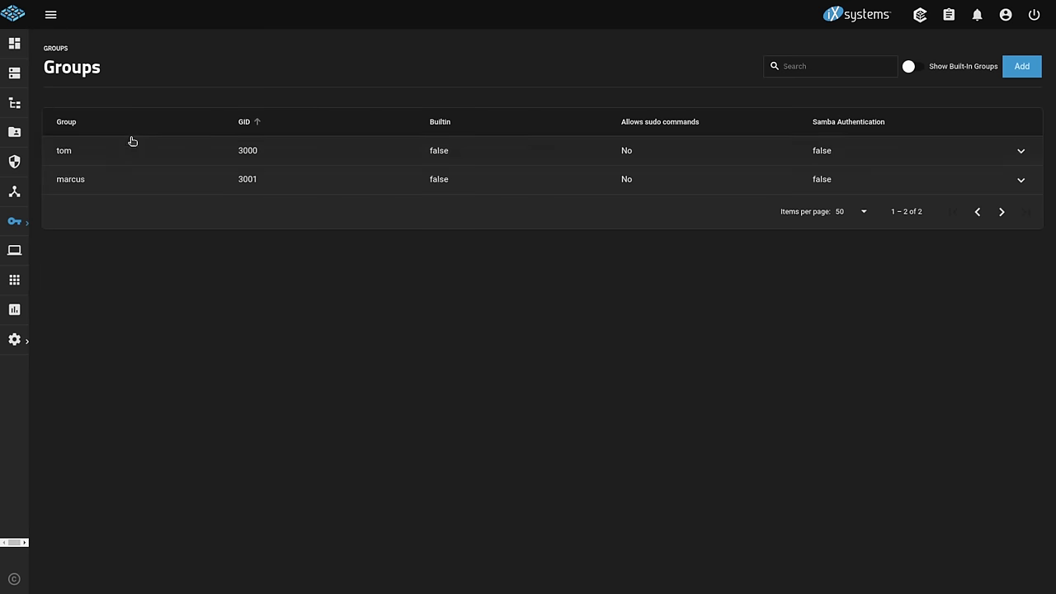
click(1032, 66)
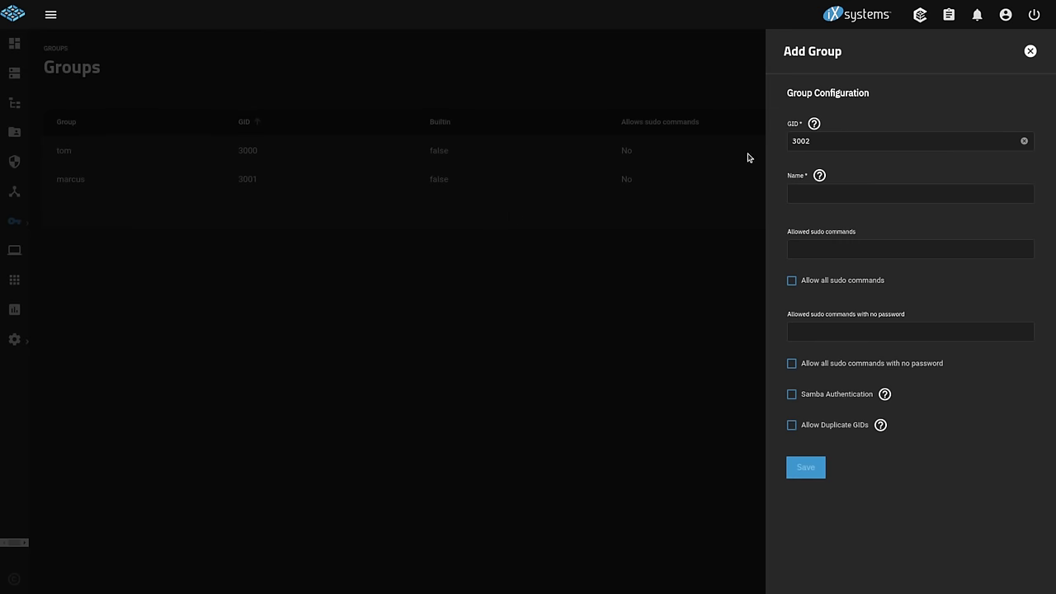
click(825, 193)
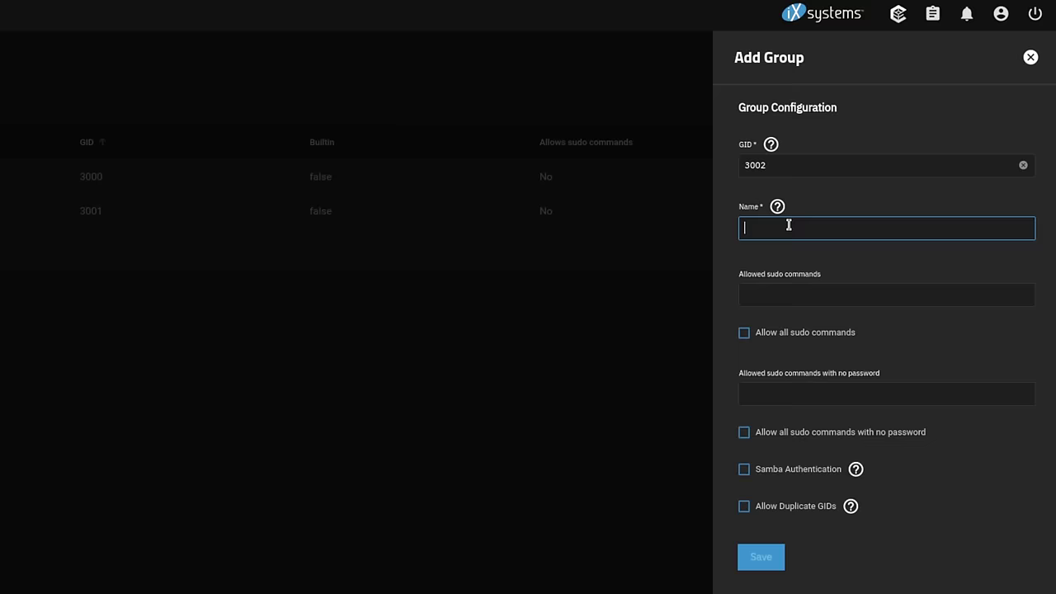
text(YouTube)
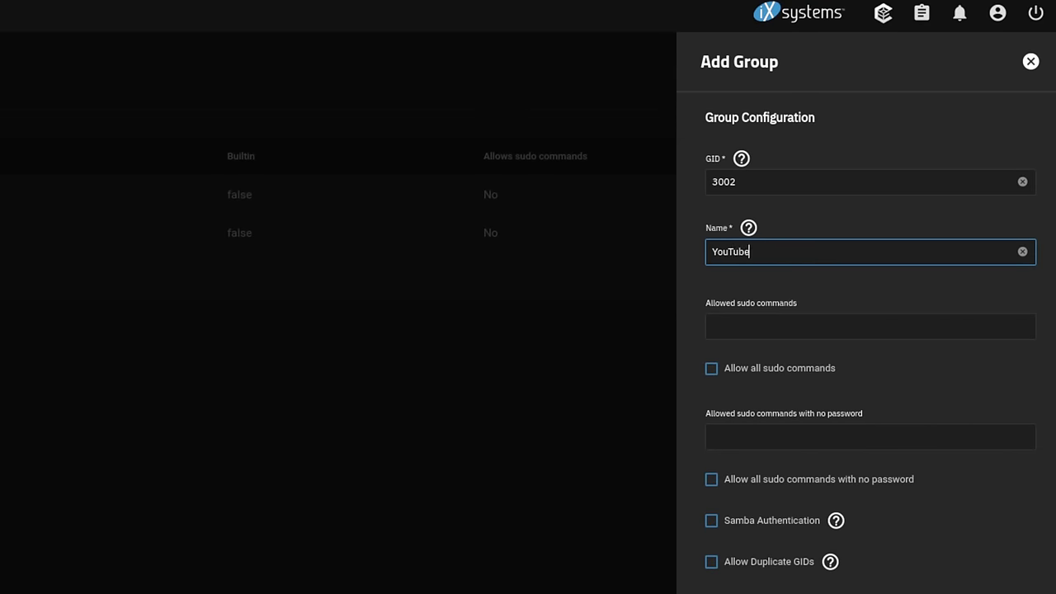
click(730, 593)
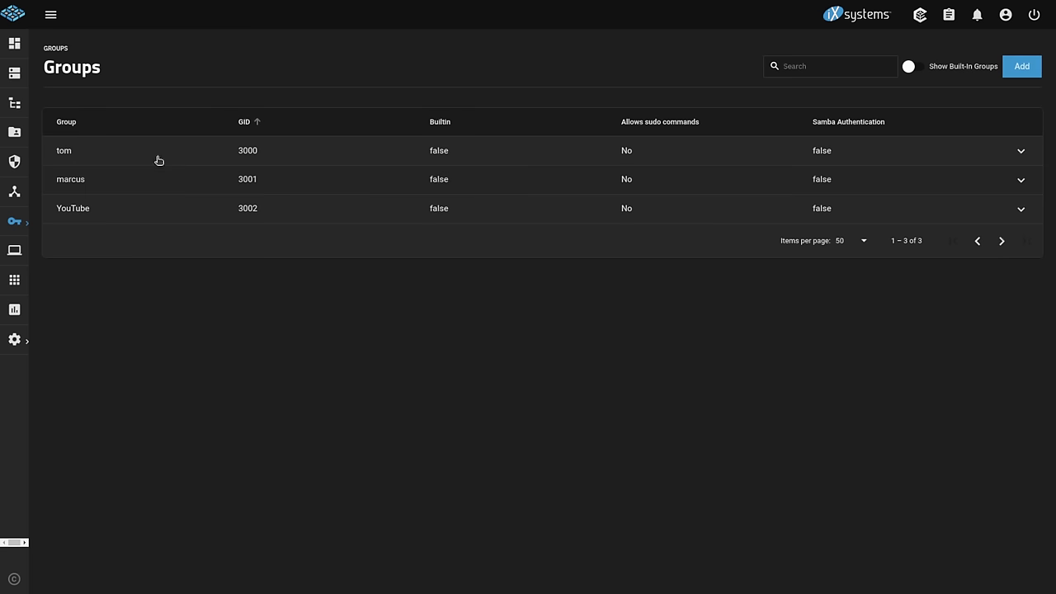
- Add dataset Share_Demo under Apoc, with comment Share_Demo and share type SMB
click(22, 100)
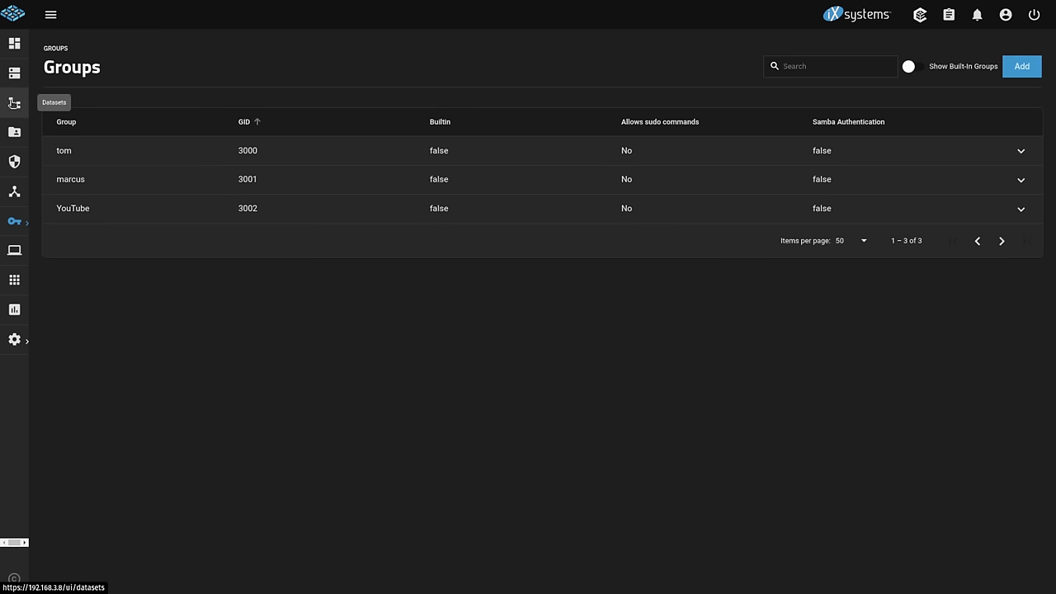
click(989, 130)
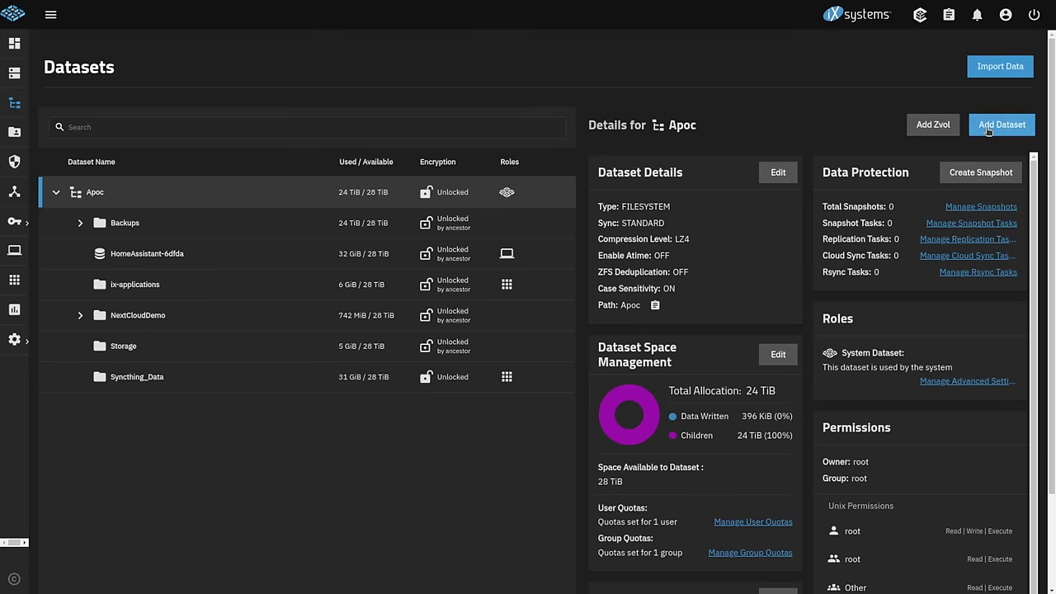
click(659, 239)
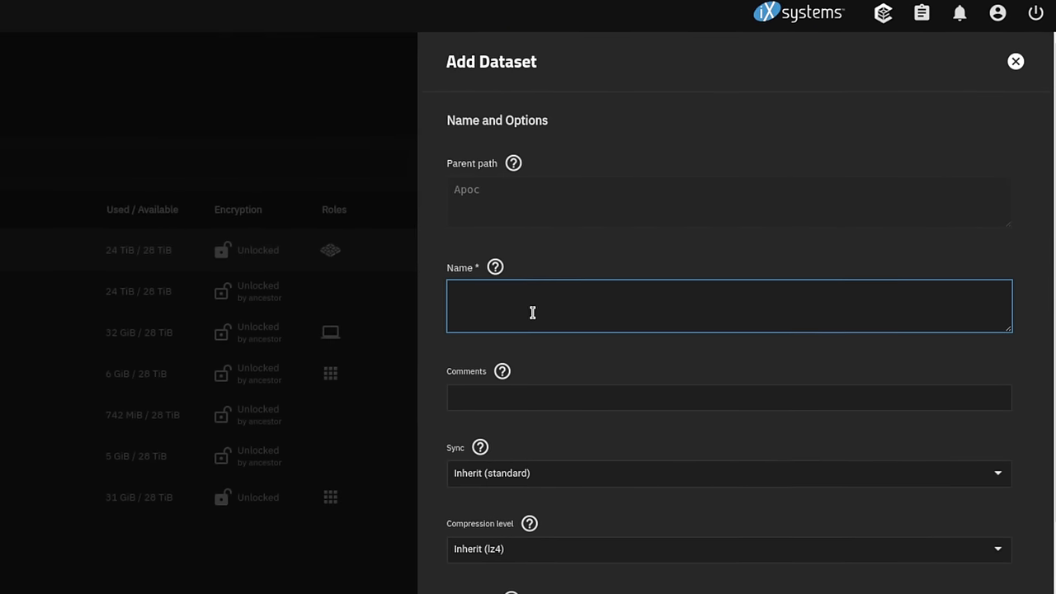
text(Share_Demo)
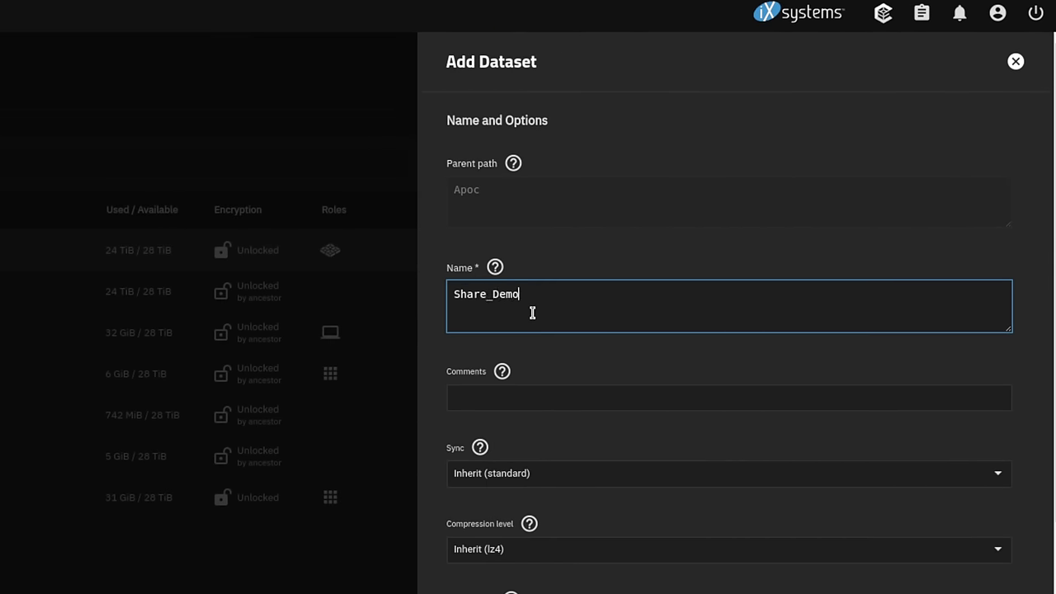
key(ctrl+a)
key(ctrl+c)
click(543, 398)
key(ctrl+v)
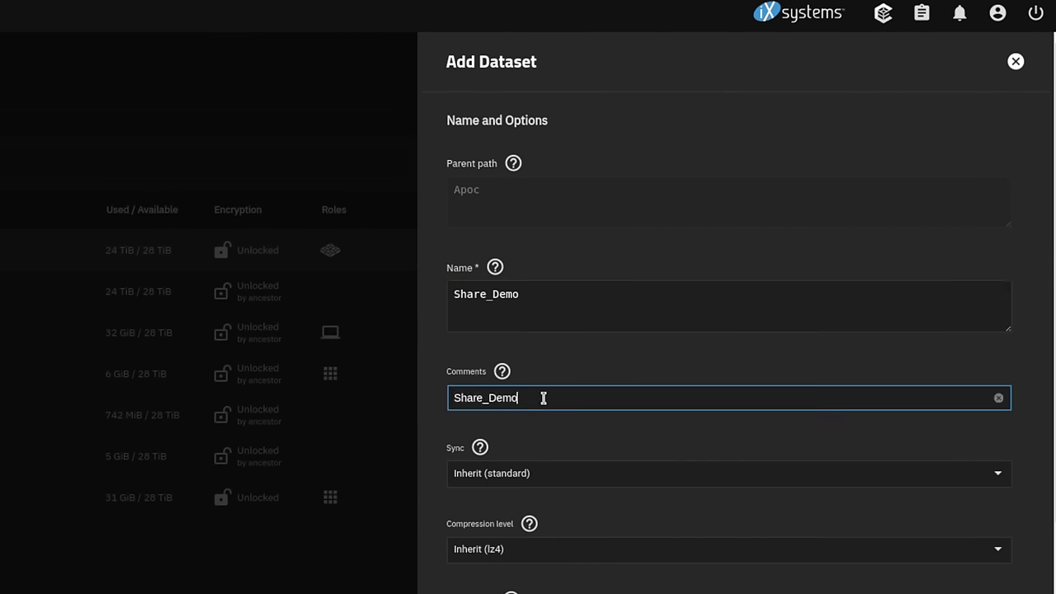
scroll(544, 397, down, 5)
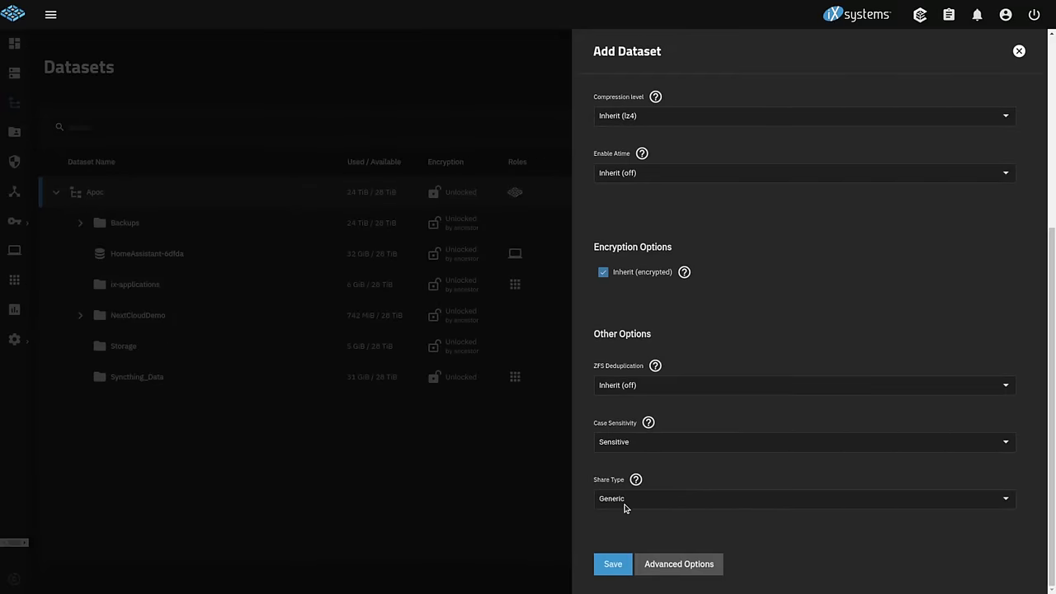
click(628, 501)
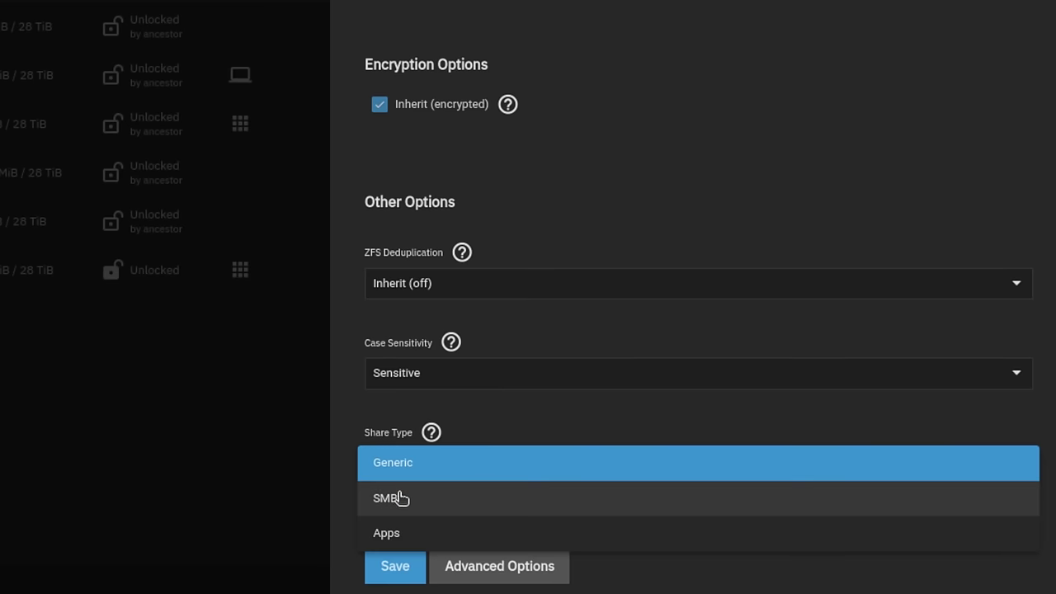
click(402, 503)
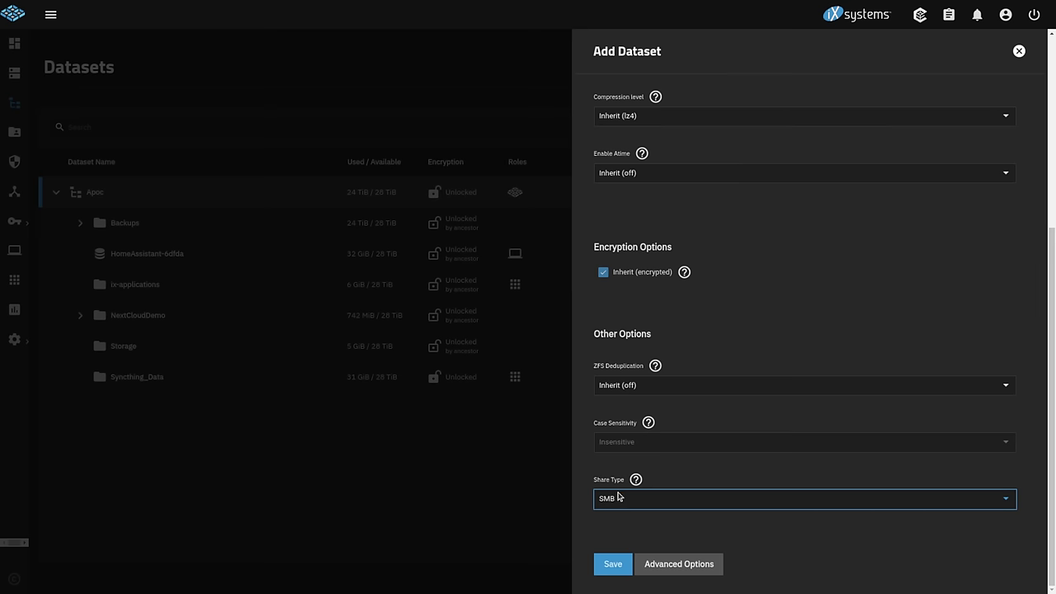
click(615, 568)
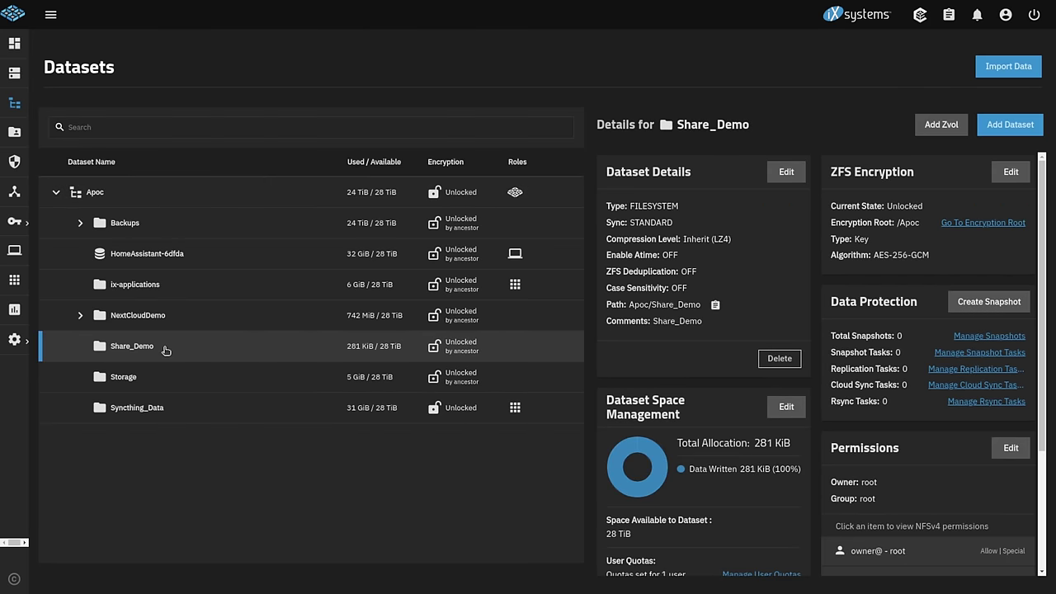
scroll(869, 346, down, 5)
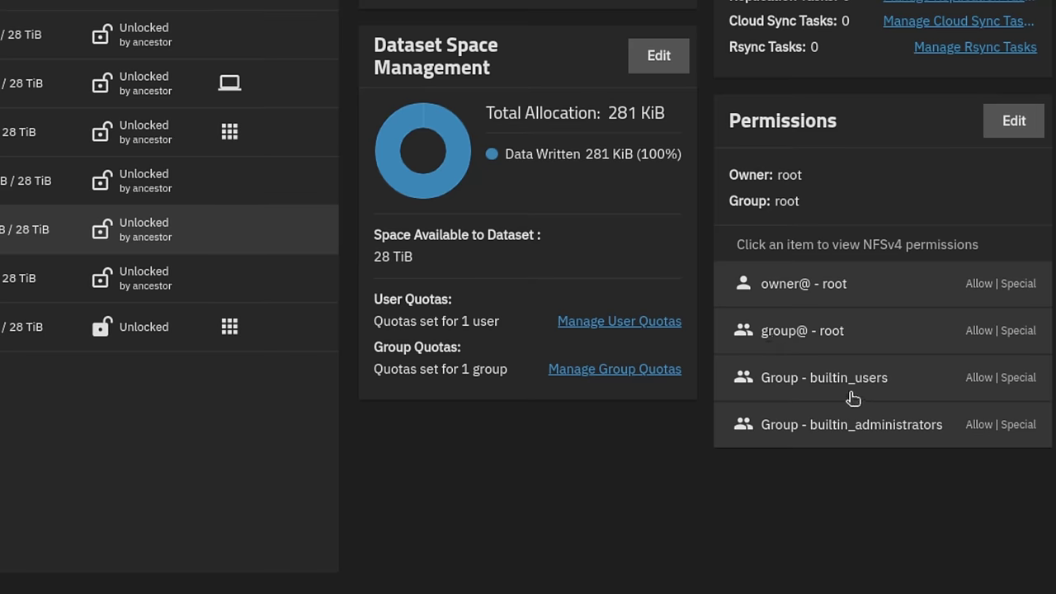
click(1014, 121)
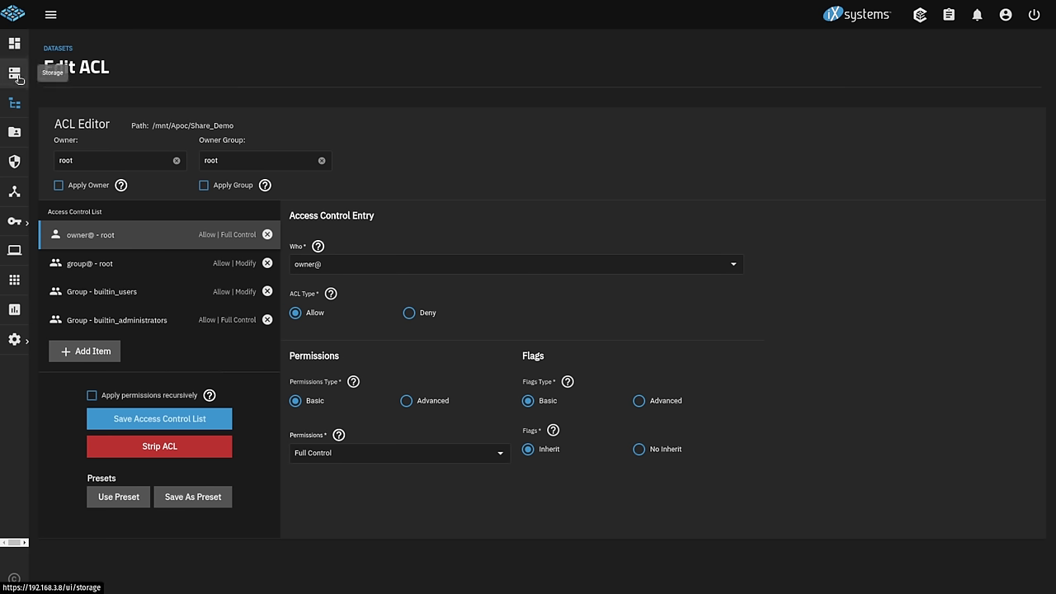
- Show the Storage dataset's details and open its permissions editor, leaving without changes
click(16, 100)
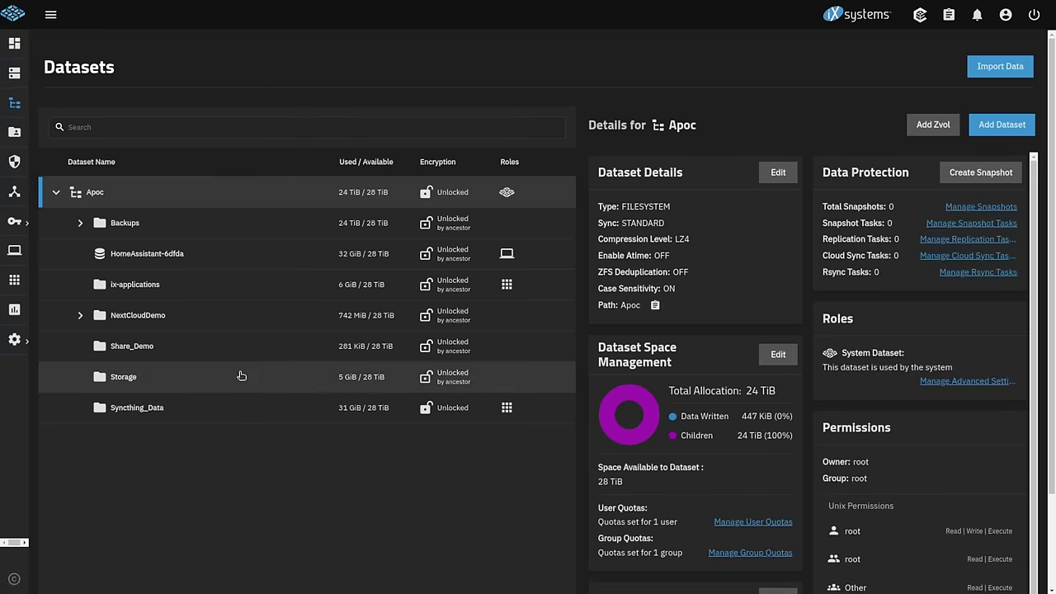
click(144, 378)
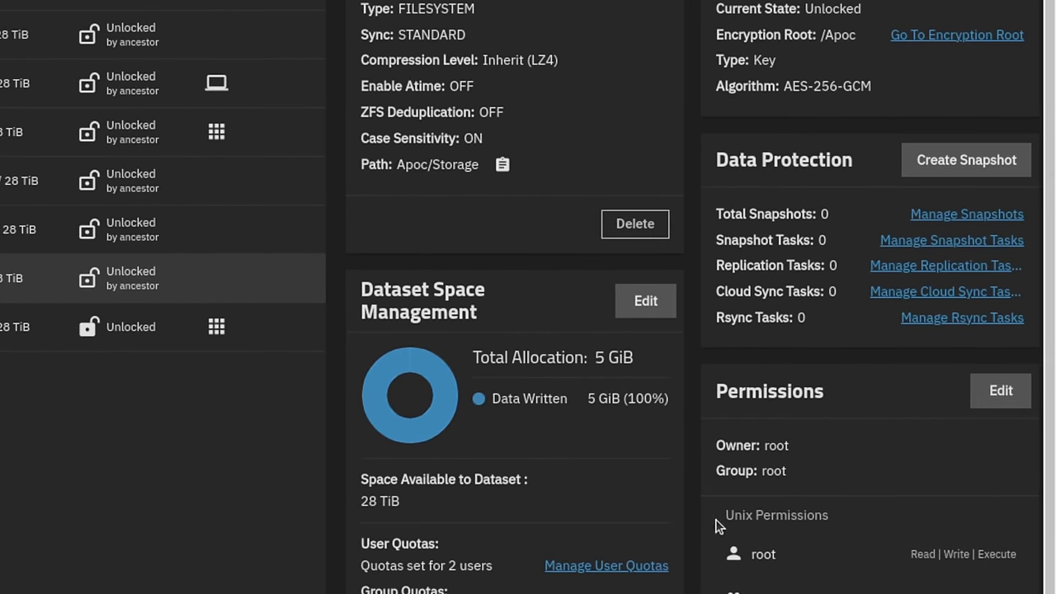
drag(719, 523, 905, 523)
scroll(879, 402, down, 3)
click(1036, 124)
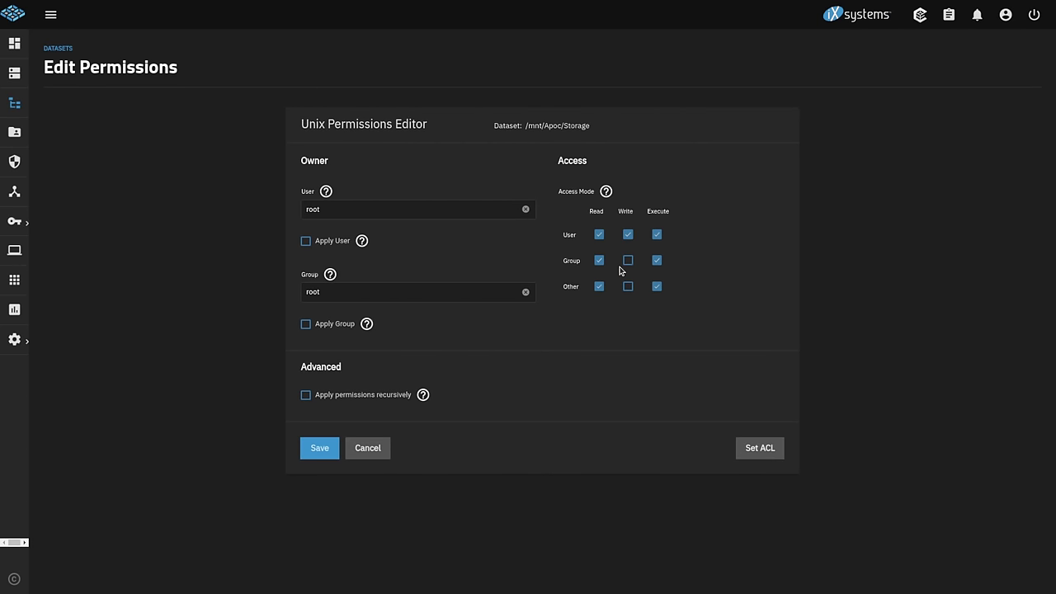
click(368, 448)
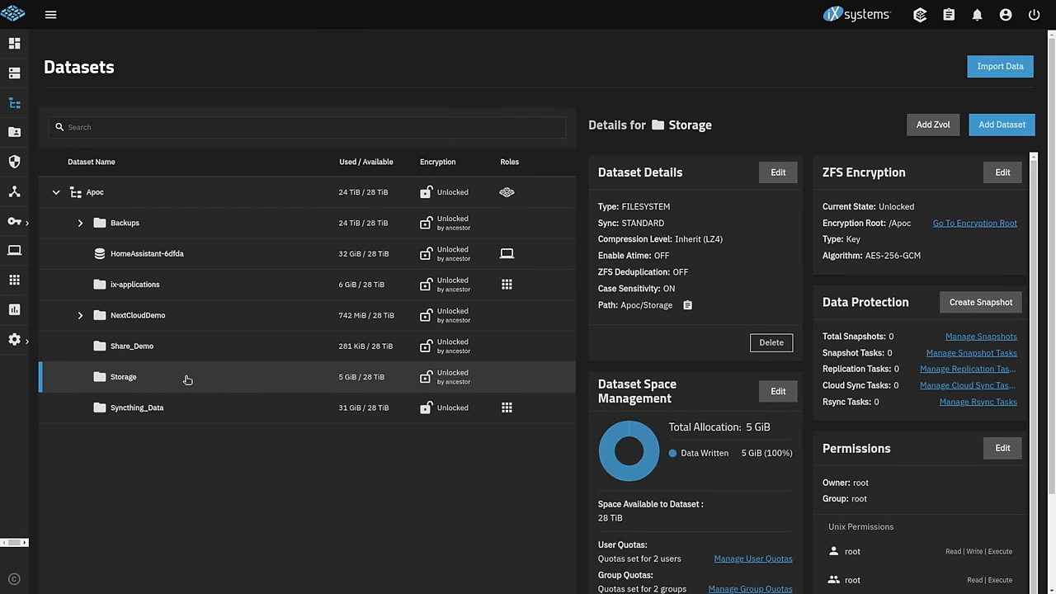
- Check Storage's advanced ACL Type setting (POSIX), then close the edit panel without saving
click(791, 177)
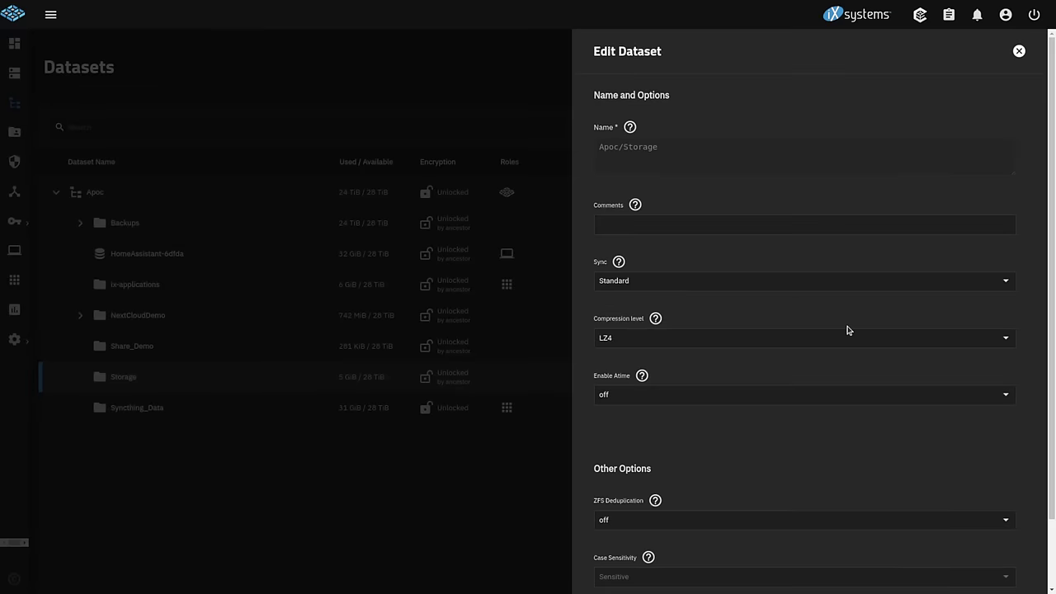
scroll(847, 330, down, 1)
click(681, 564)
scroll(688, 407, down, 6)
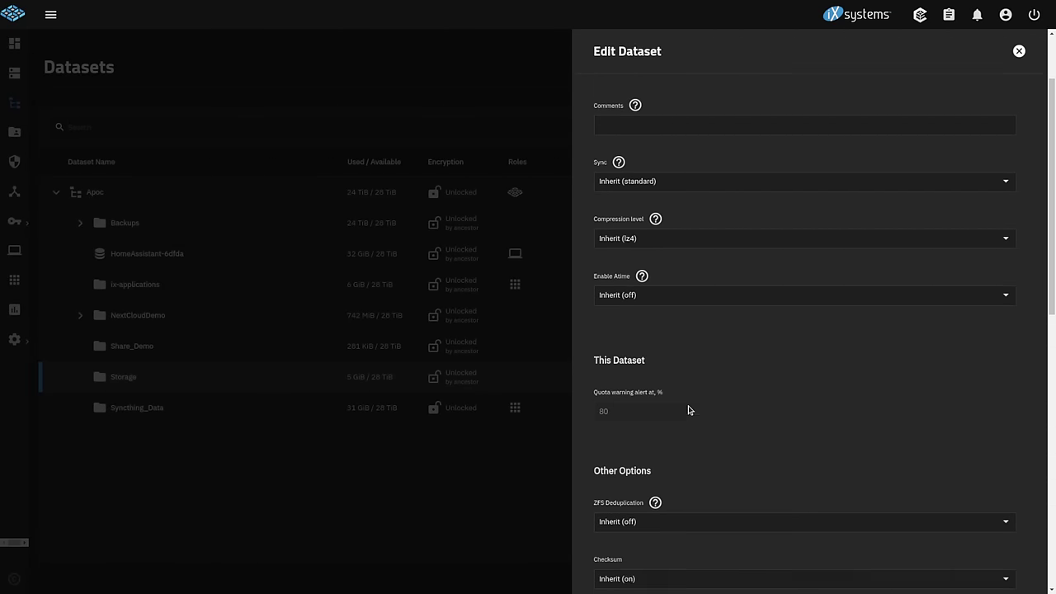
click(628, 337)
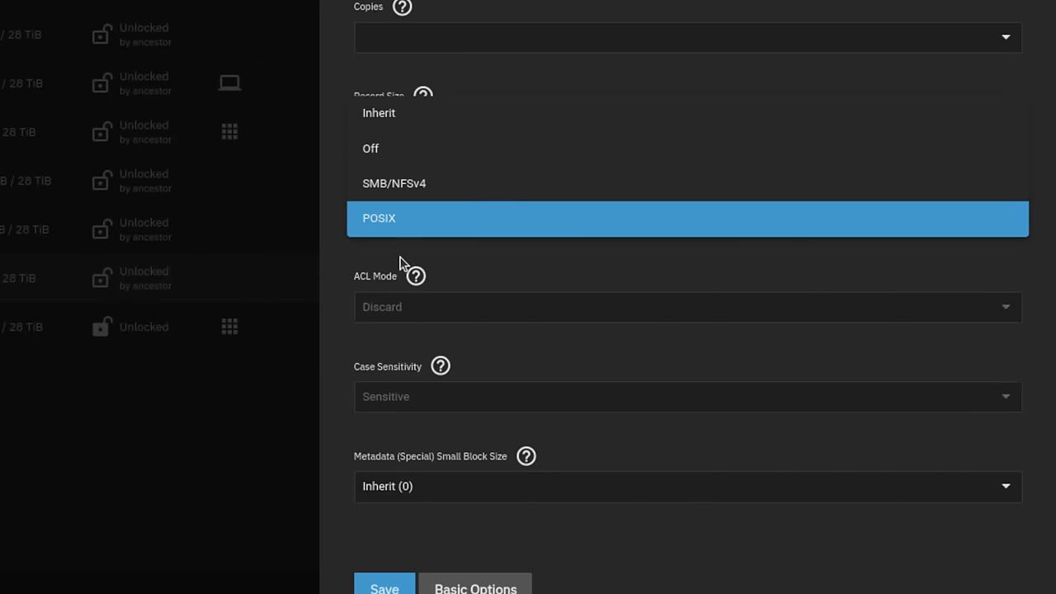
click(501, 295)
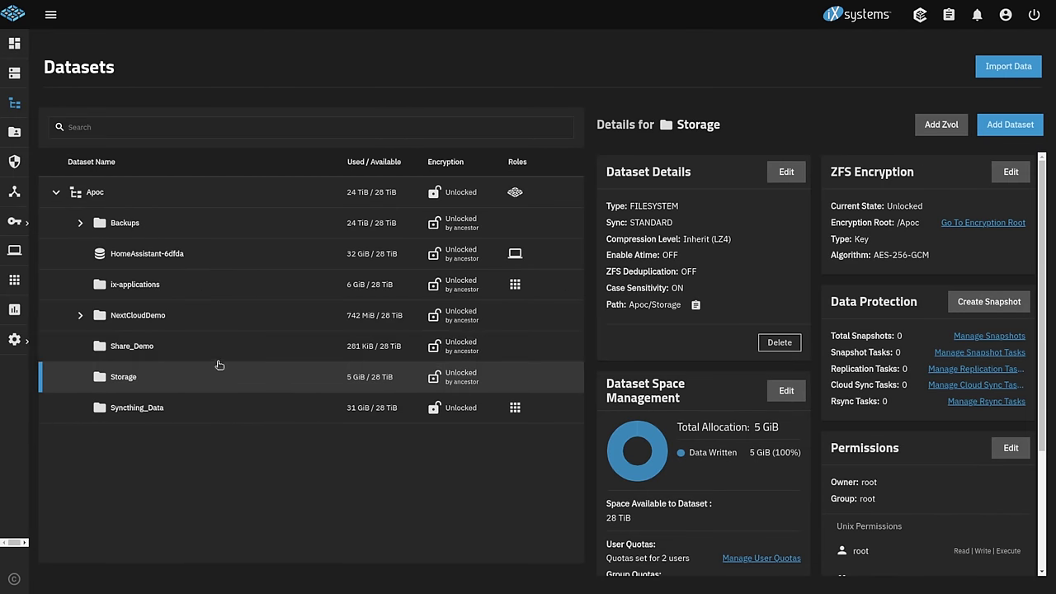
click(225, 360)
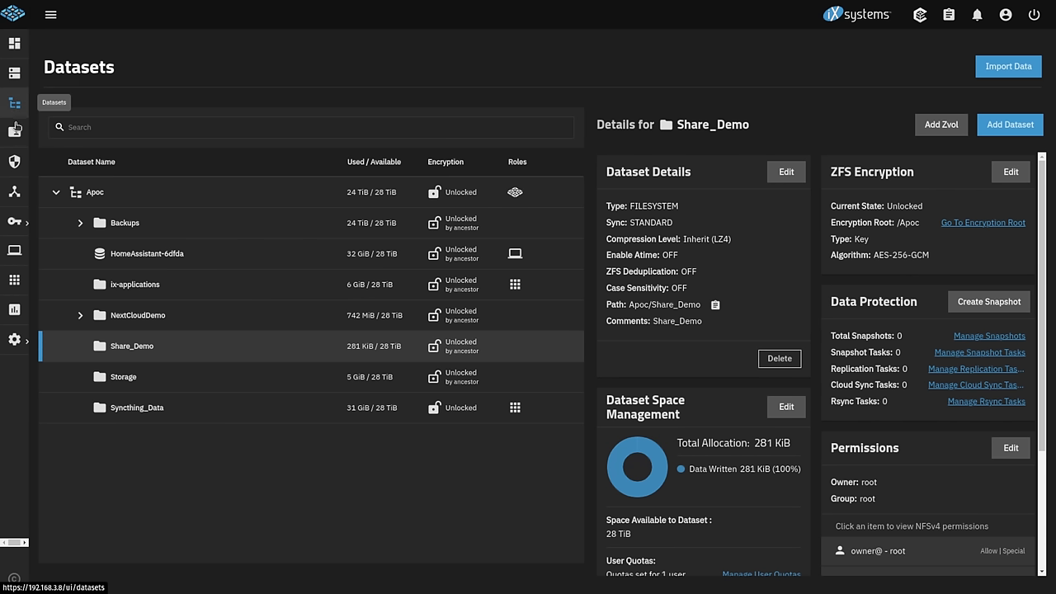
- Add an SMB share with path /mnt/Apoc/Share_Demo and restart the SMB service
click(24, 132)
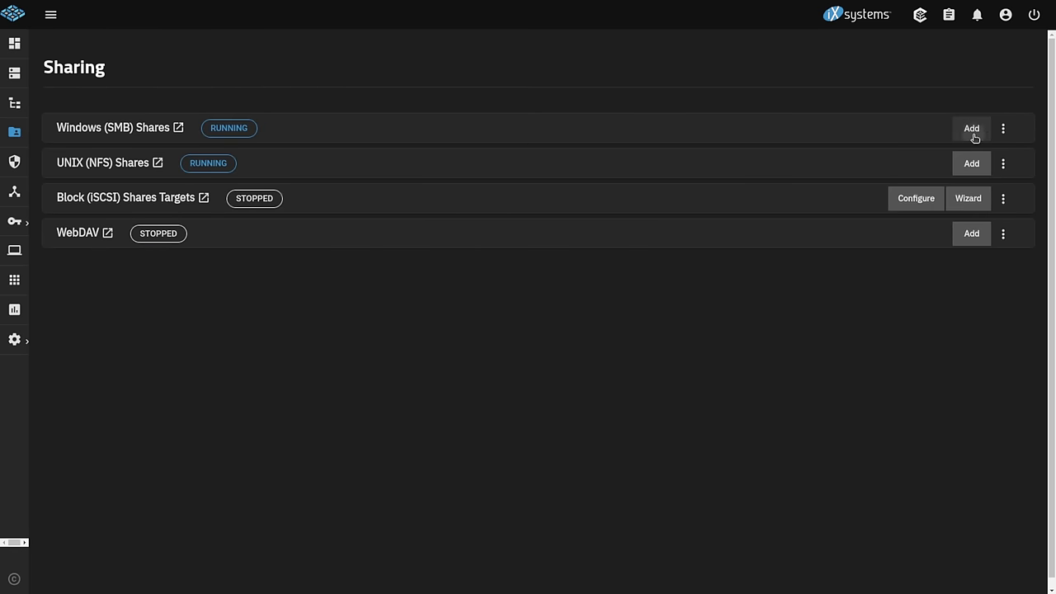
click(973, 132)
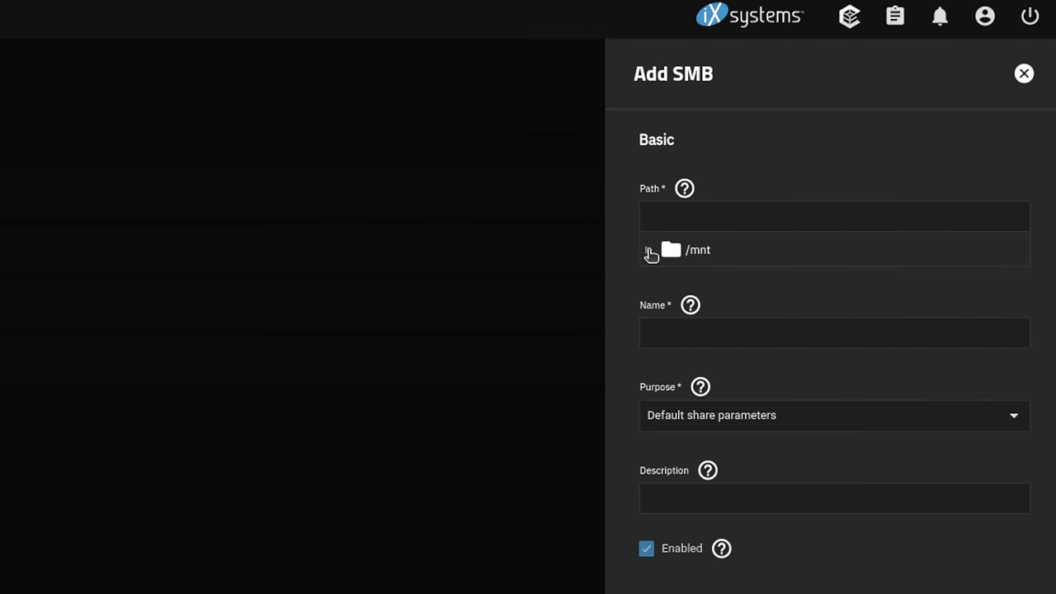
click(793, 164)
click(668, 281)
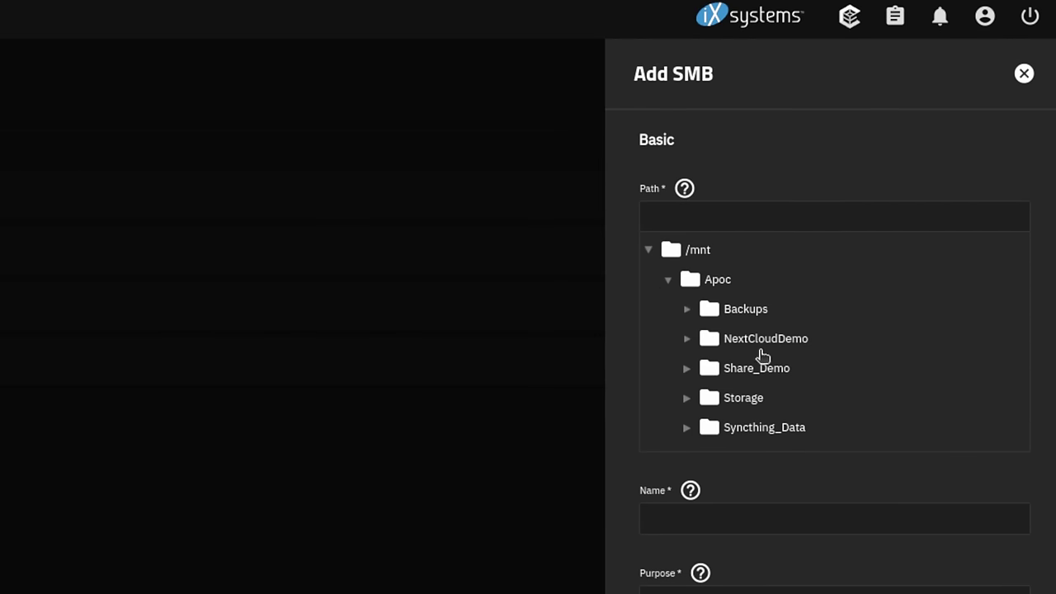
click(778, 369)
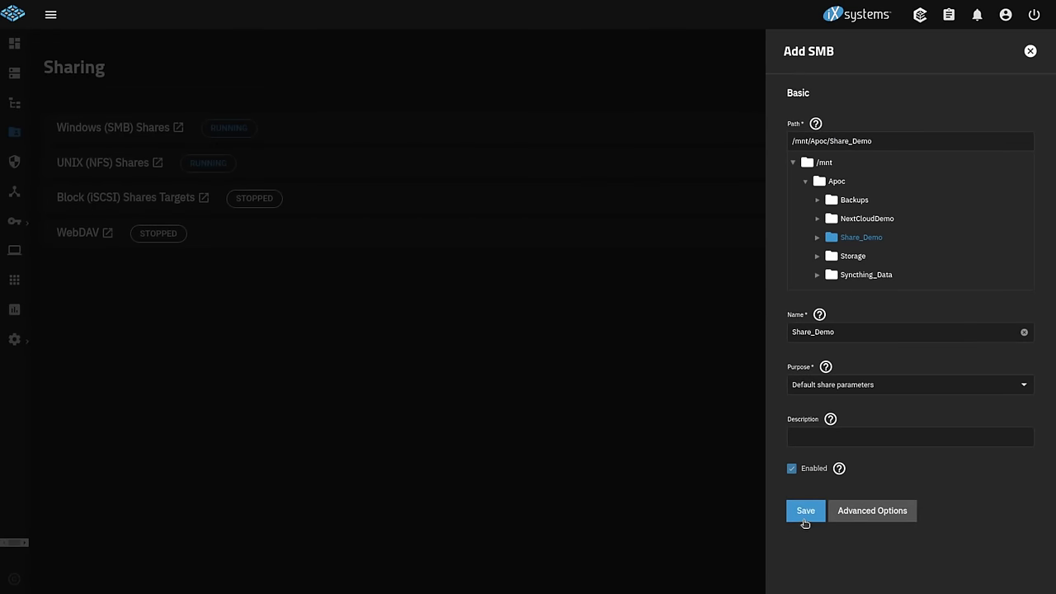
click(805, 520)
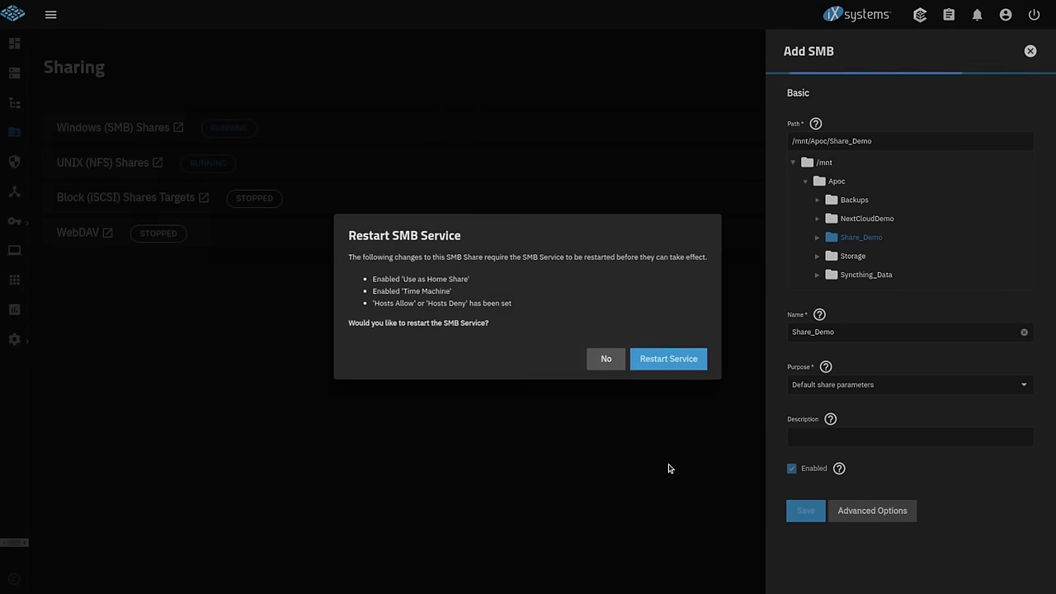
click(671, 357)
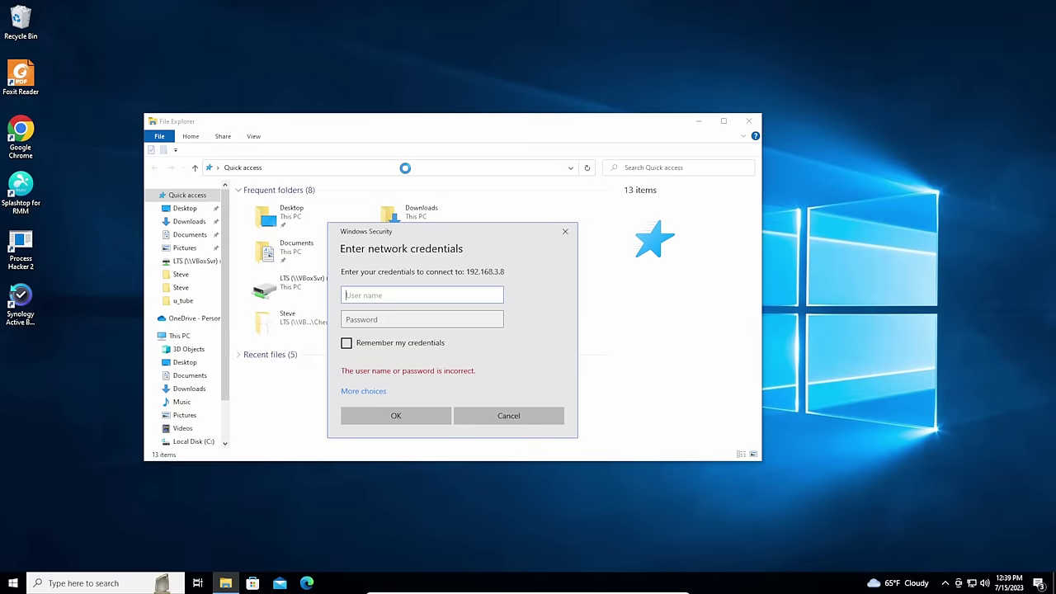
- Sign in with the network username and password and open the Share_Demo share
text(tom)
key(Tab)
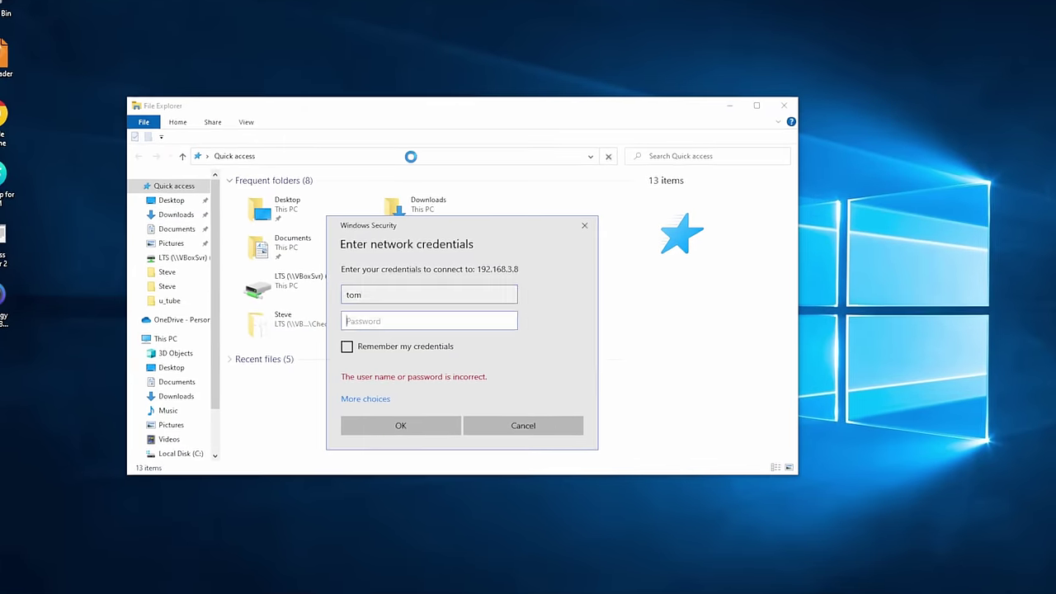
text(**********)
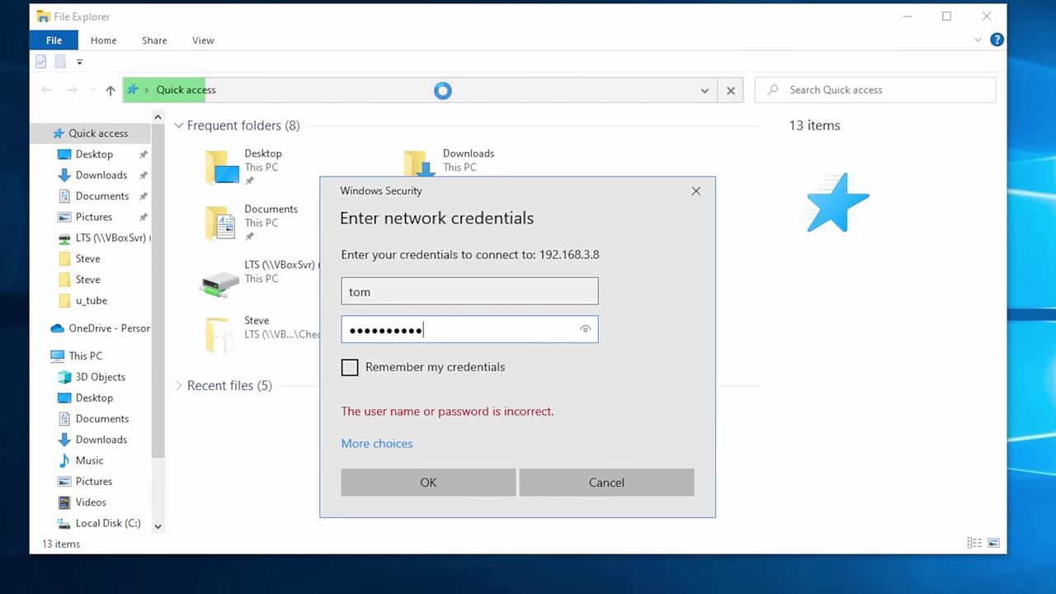
key(Return)
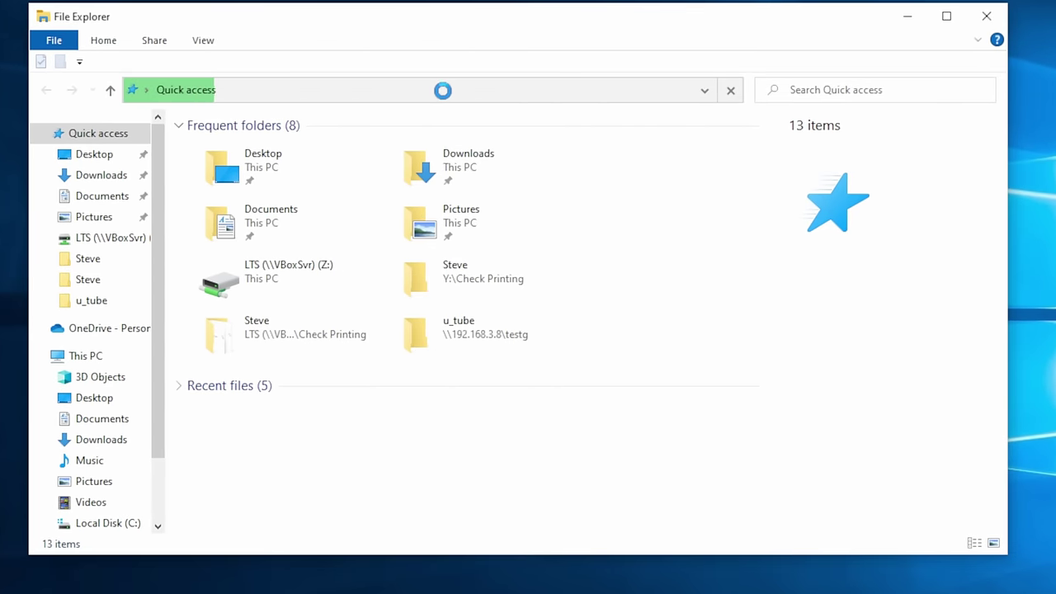
double_click(313, 134)
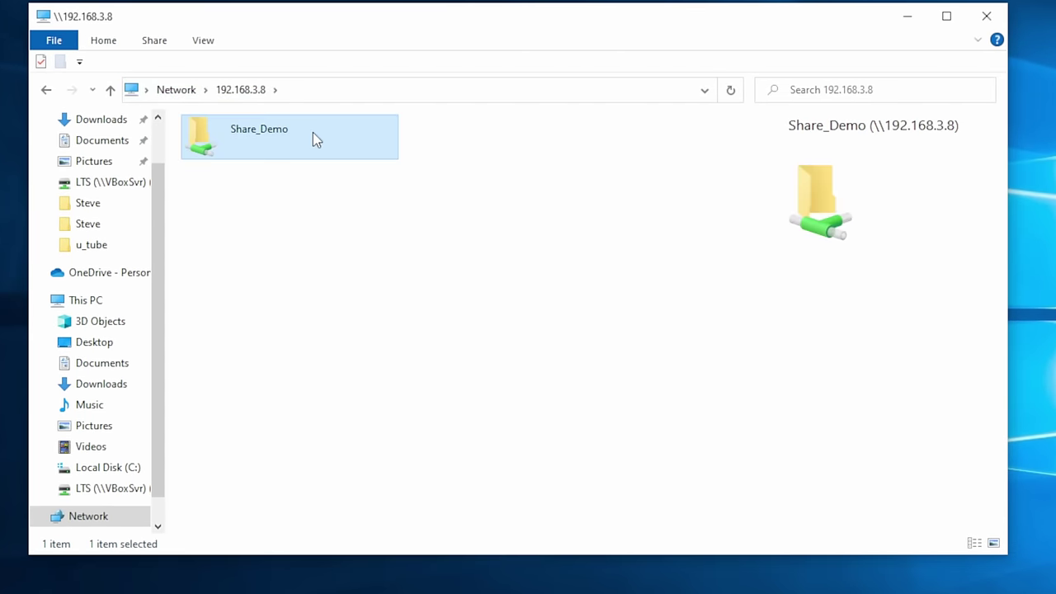
- Create a folder named Test in Share_Demo and open it briefly
right_click(352, 356)
mouse_move(499, 525)
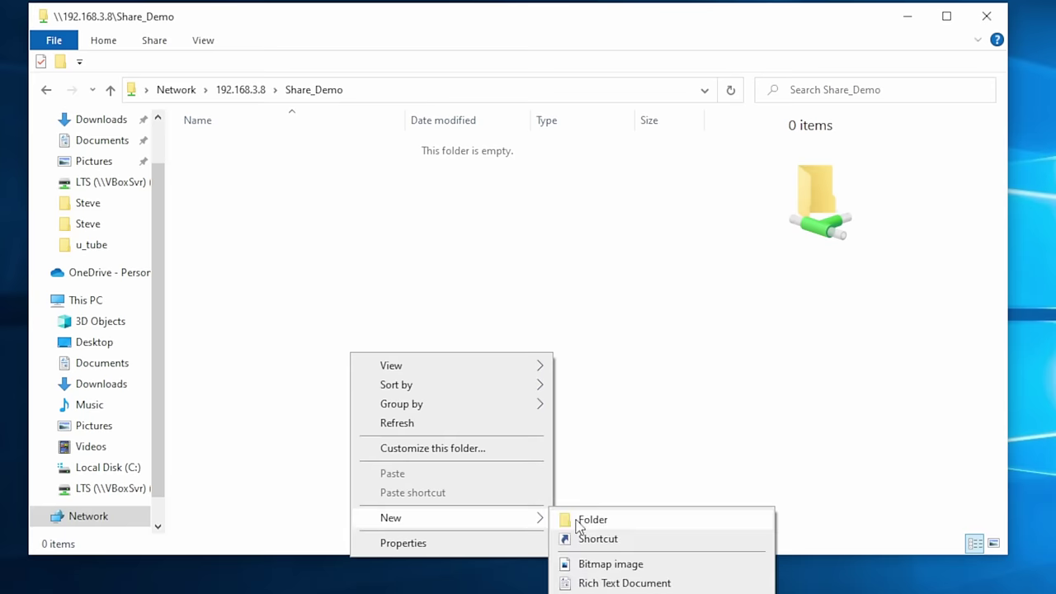
click(581, 518)
text(Test)
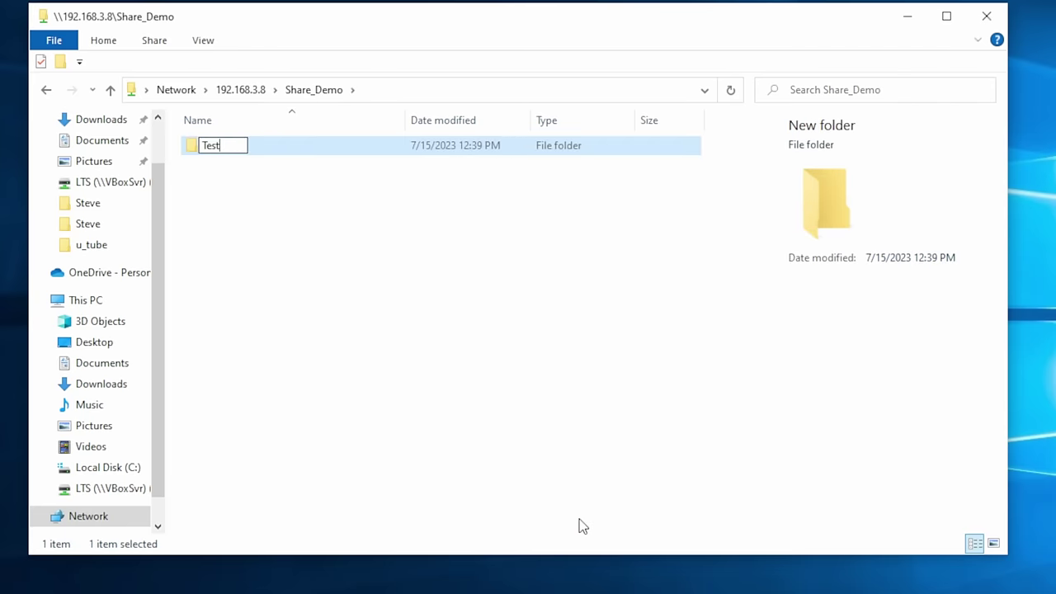
key(Return)
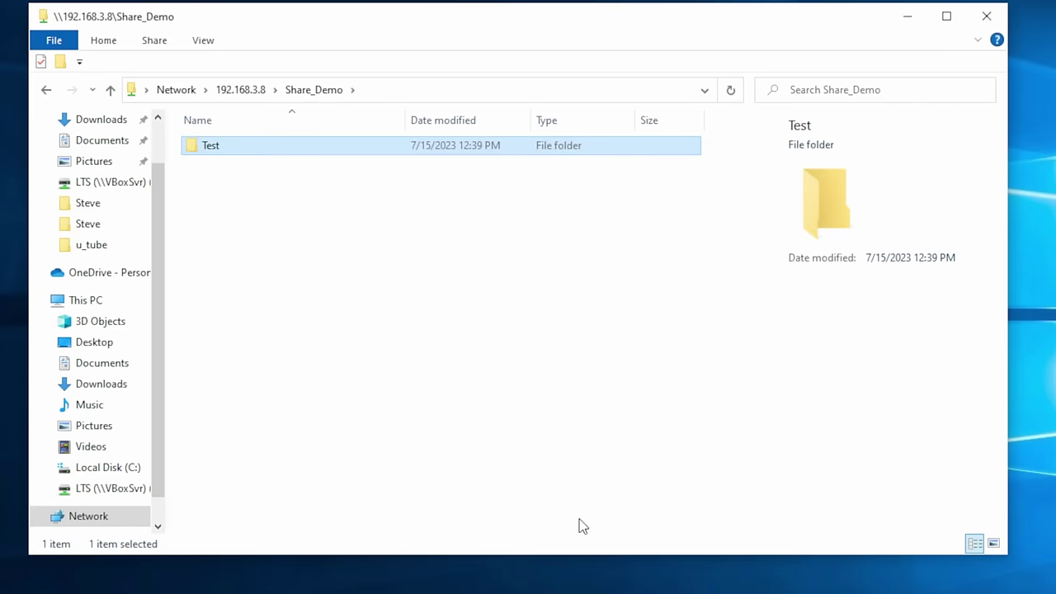
key(Return)
key(alt+Left)
- Create a second folder named Test2 in Share_Demo
right_click(398, 351)
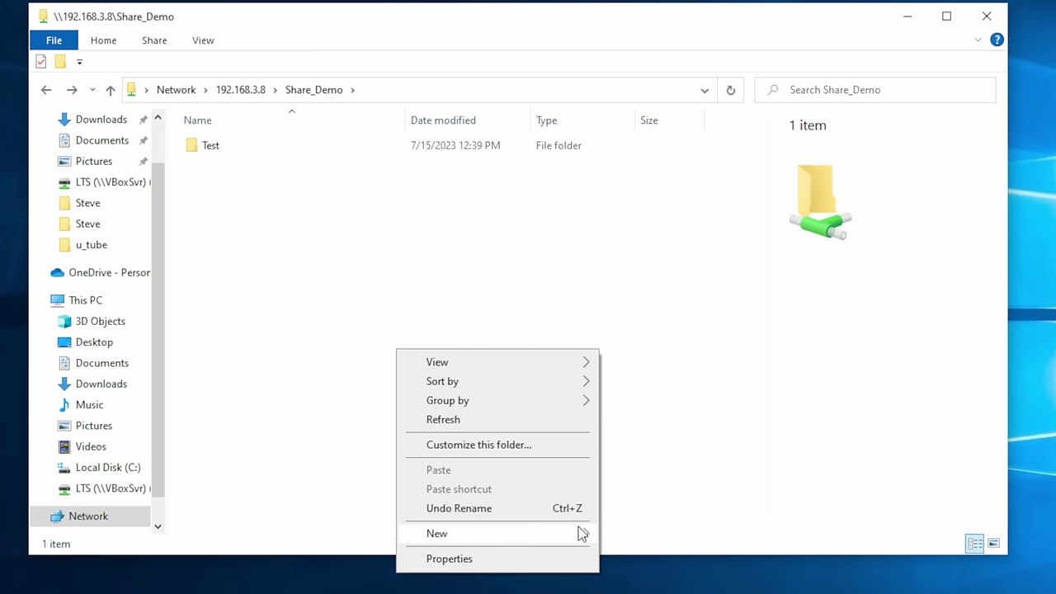
mouse_move(583, 533)
click(622, 535)
text(Test2)
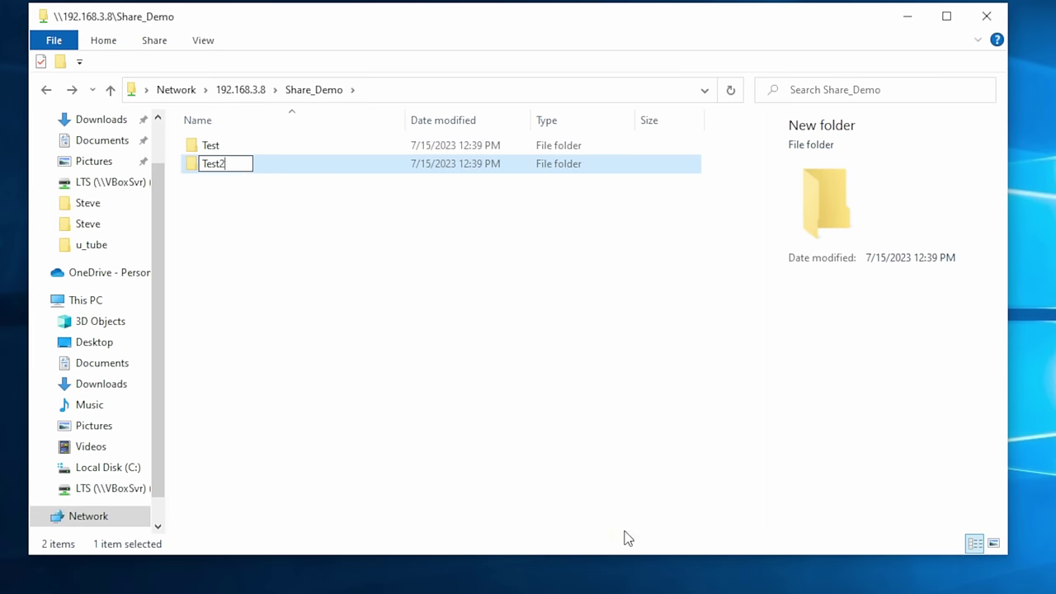
key(Return)
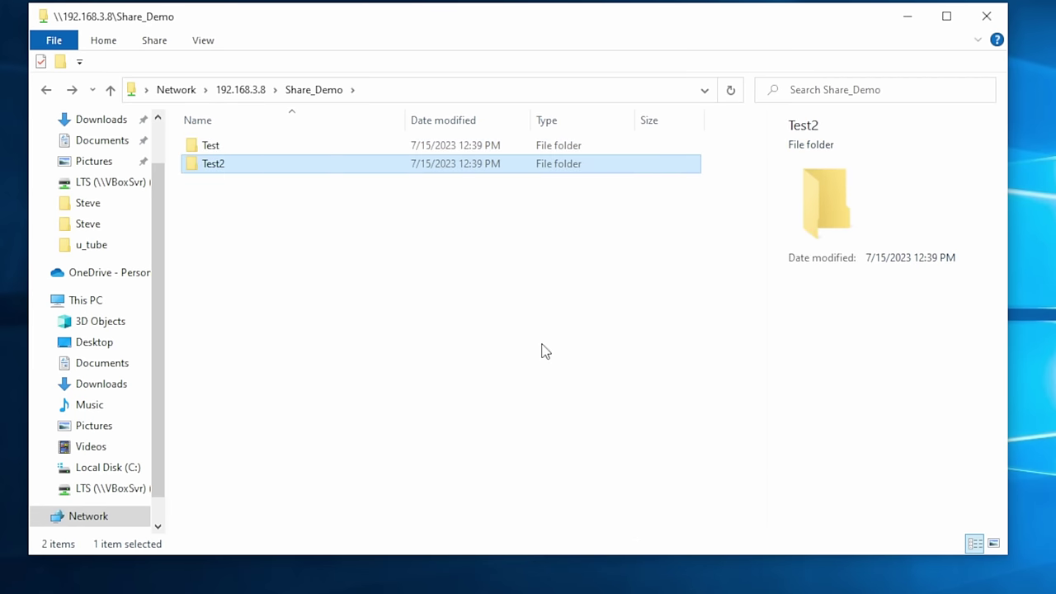
- Add child dataset YouTube under Share_Demo, with comment YouTube and share type SMB
click(232, 214)
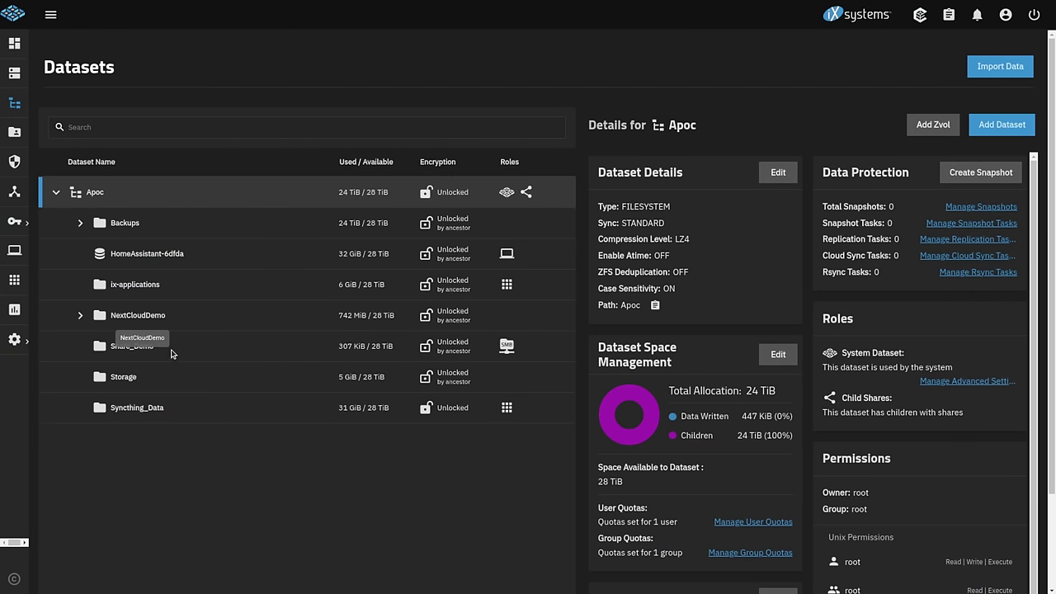
click(129, 351)
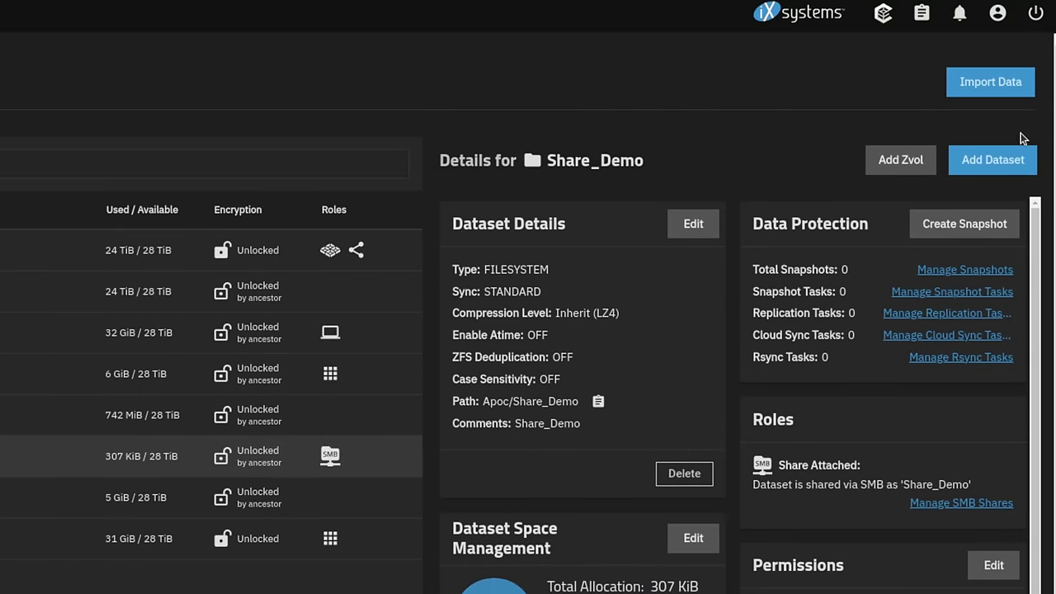
click(1002, 125)
click(550, 295)
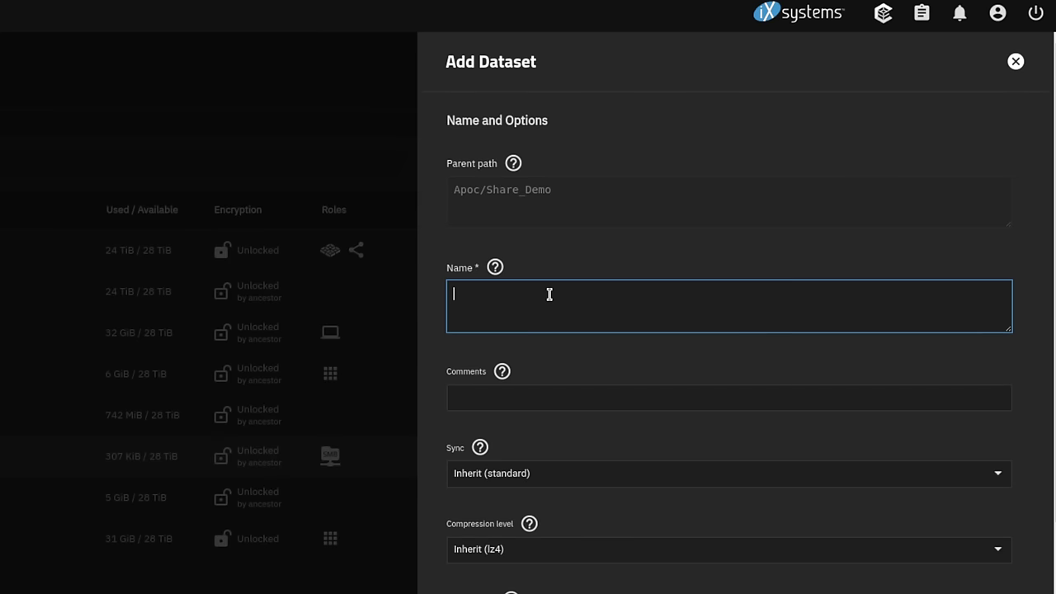
text(YouTube)
key(ctrl+a)
key(ctrl+c)
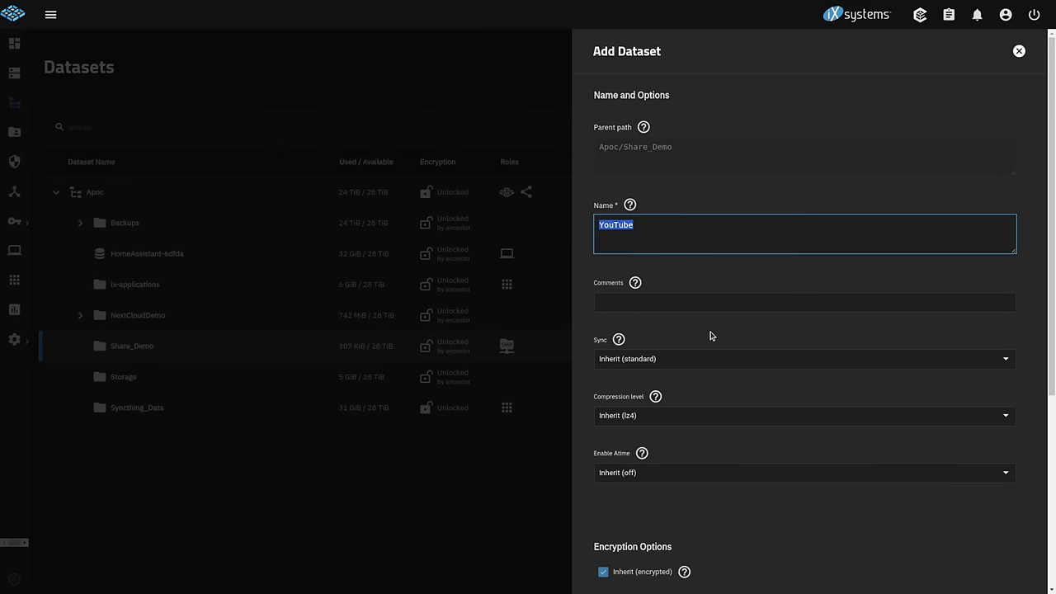
click(652, 304)
key(ctrl+v)
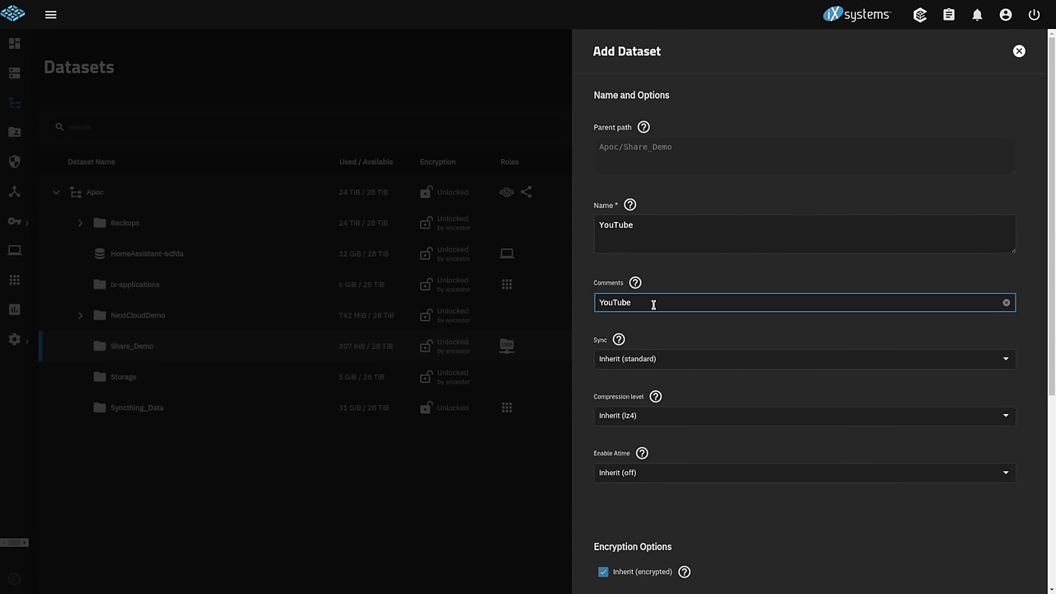
scroll(653, 305, down, 4)
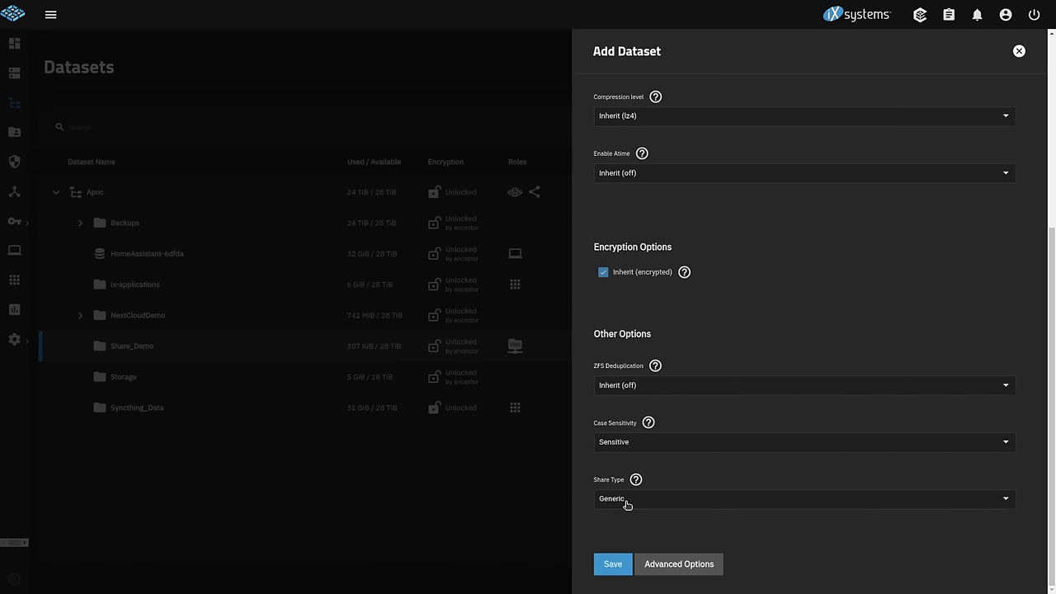
click(627, 505)
click(636, 523)
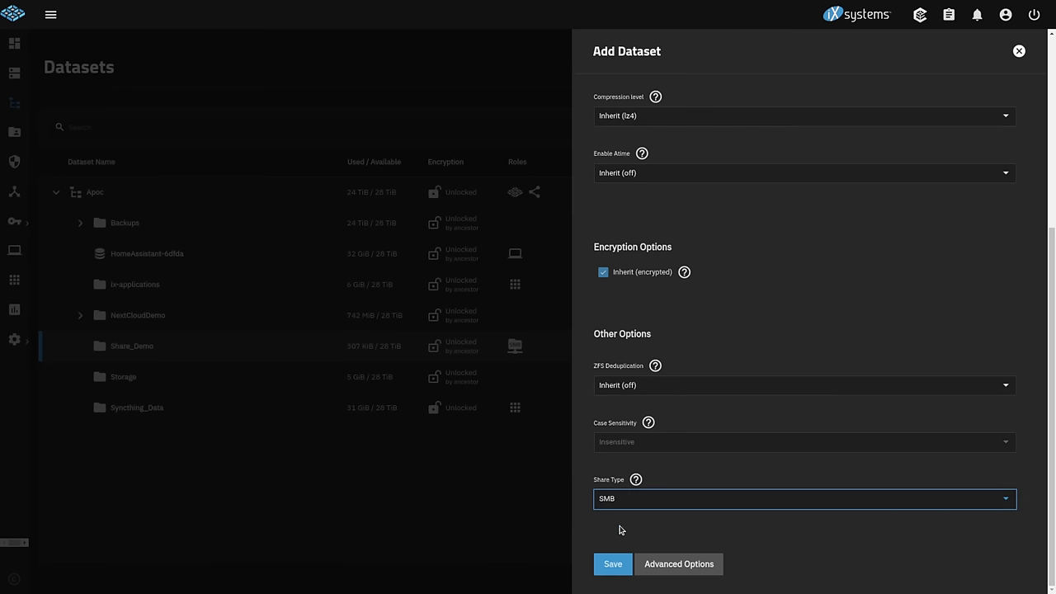
click(619, 564)
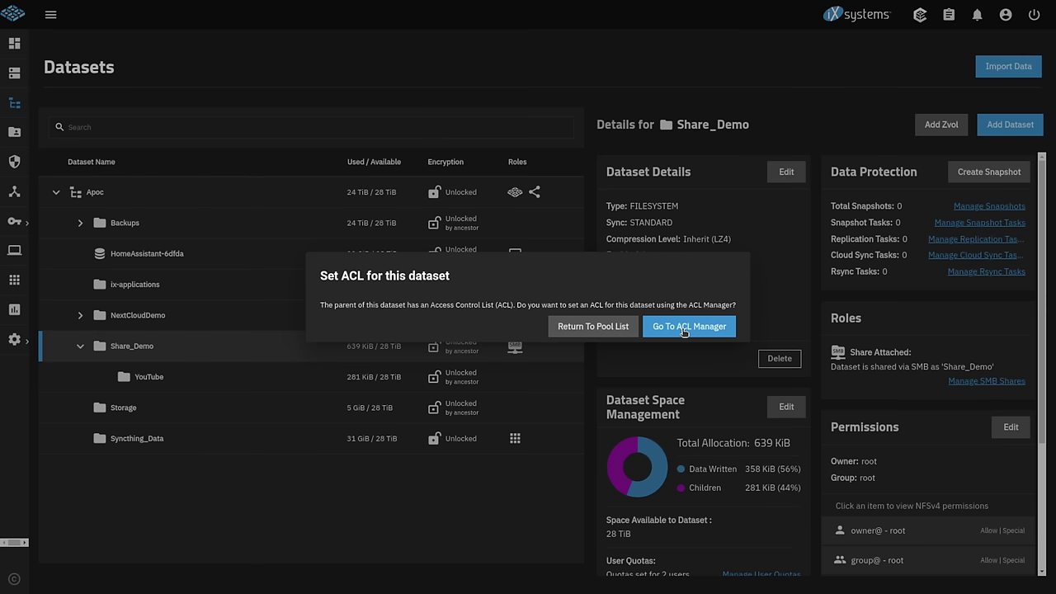
- Strip the YouTube dataset's ACL in the ACL Manager, including from child datasets
click(684, 328)
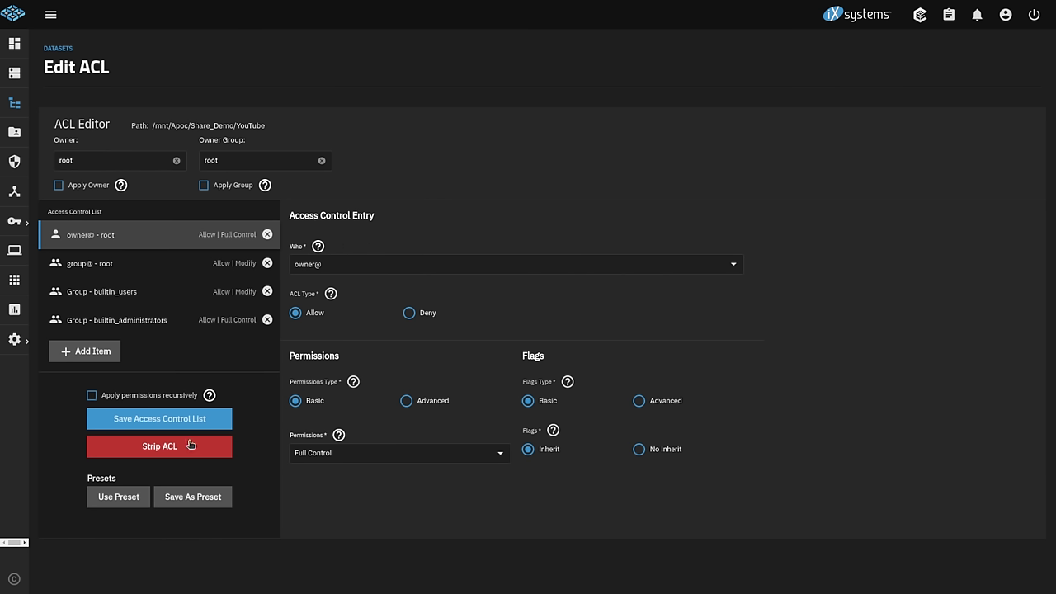
click(152, 447)
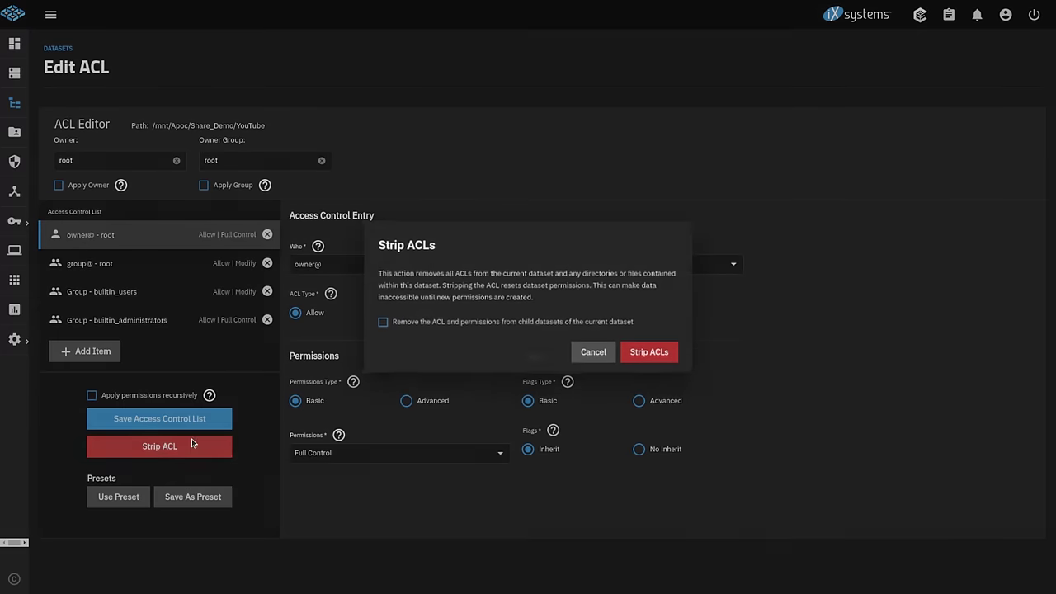
click(495, 324)
click(648, 359)
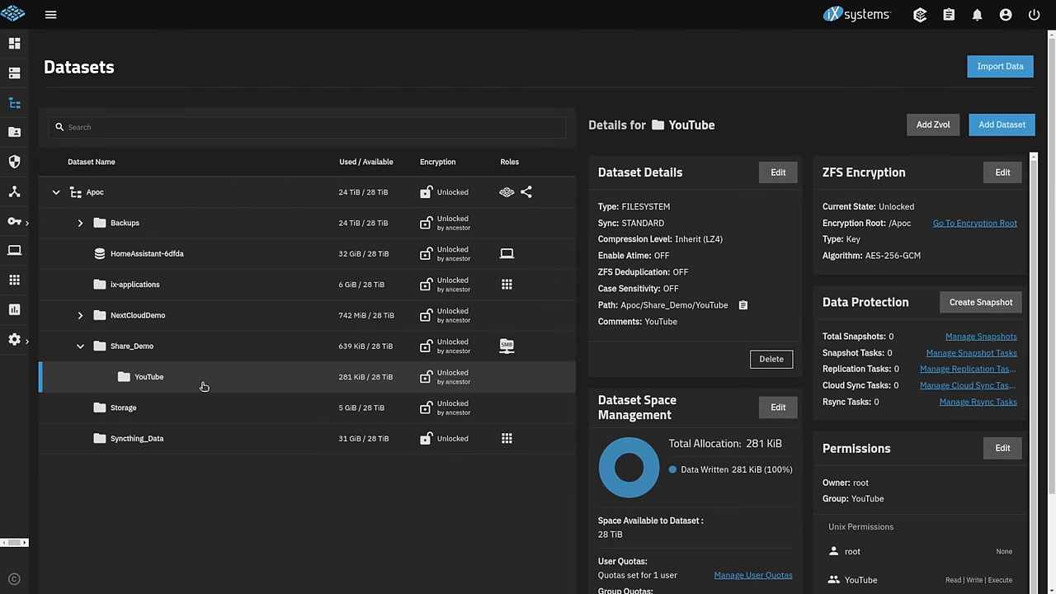
- Start a custom ACL for the YouTube dataset and delete all existing entries
click(1004, 454)
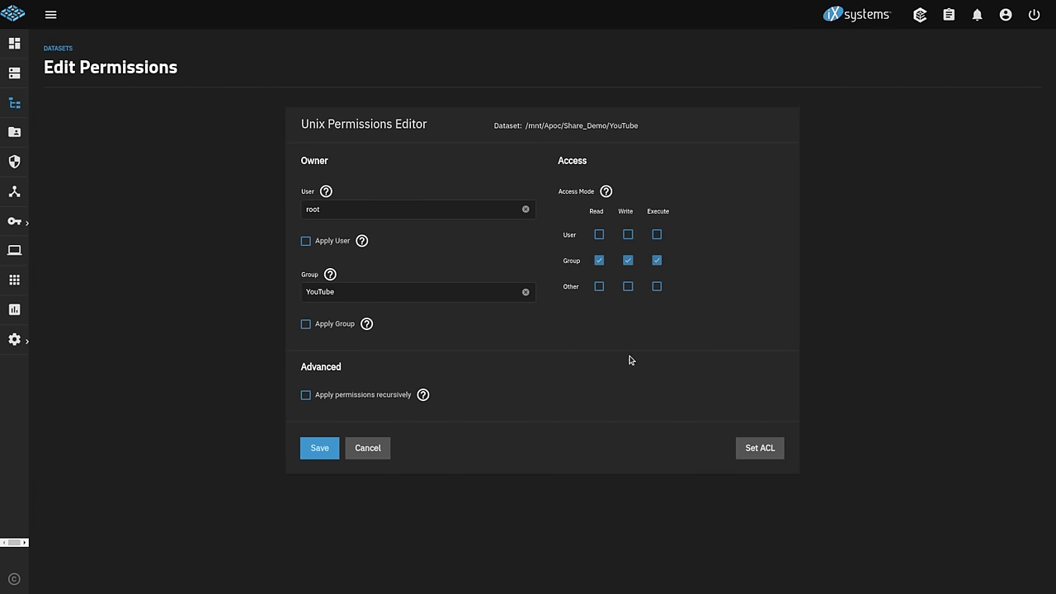
click(760, 447)
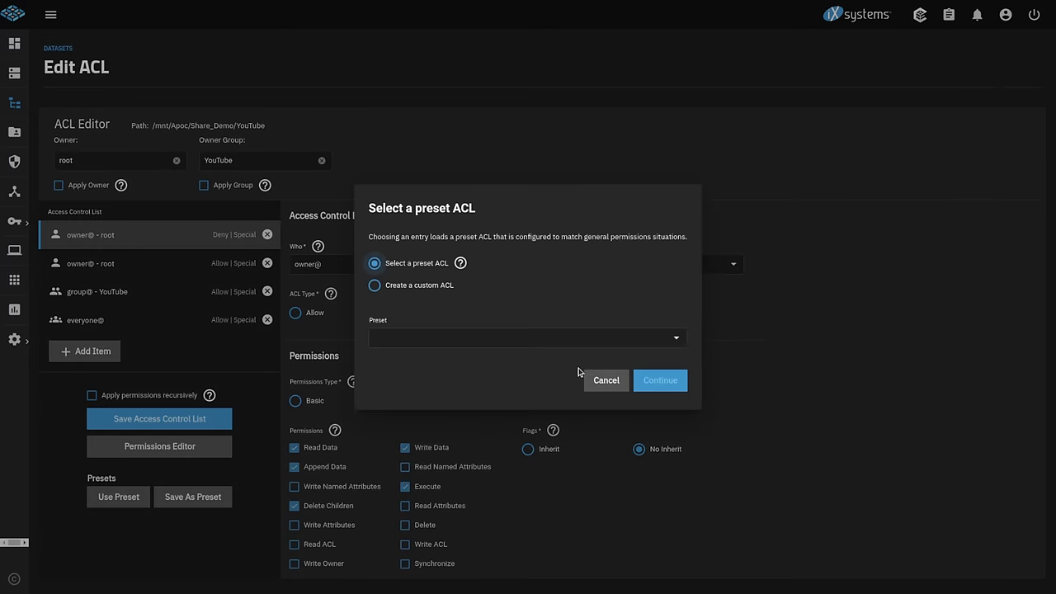
click(423, 283)
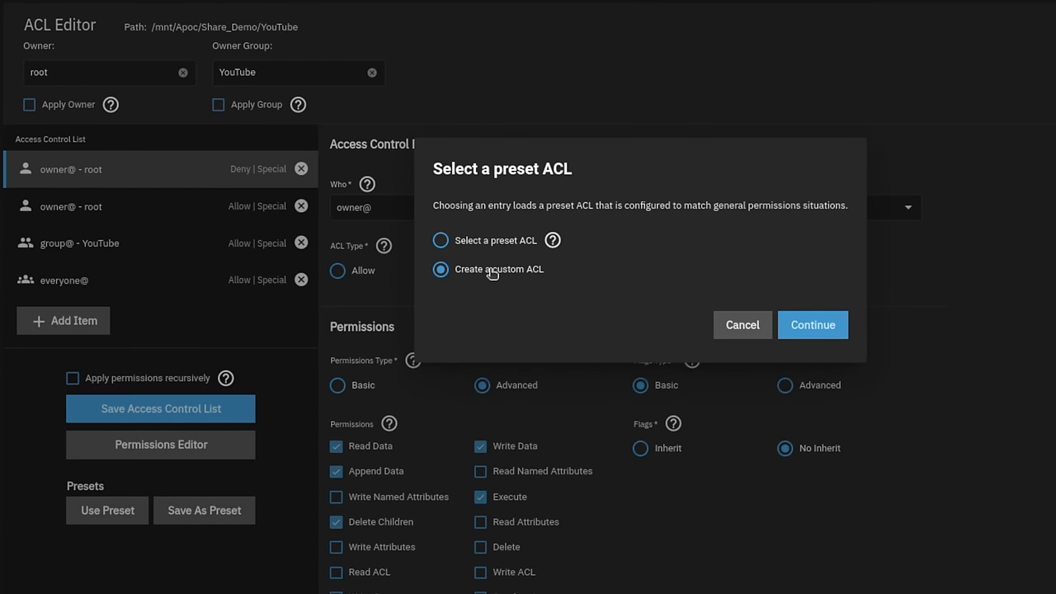
click(809, 325)
click(302, 168)
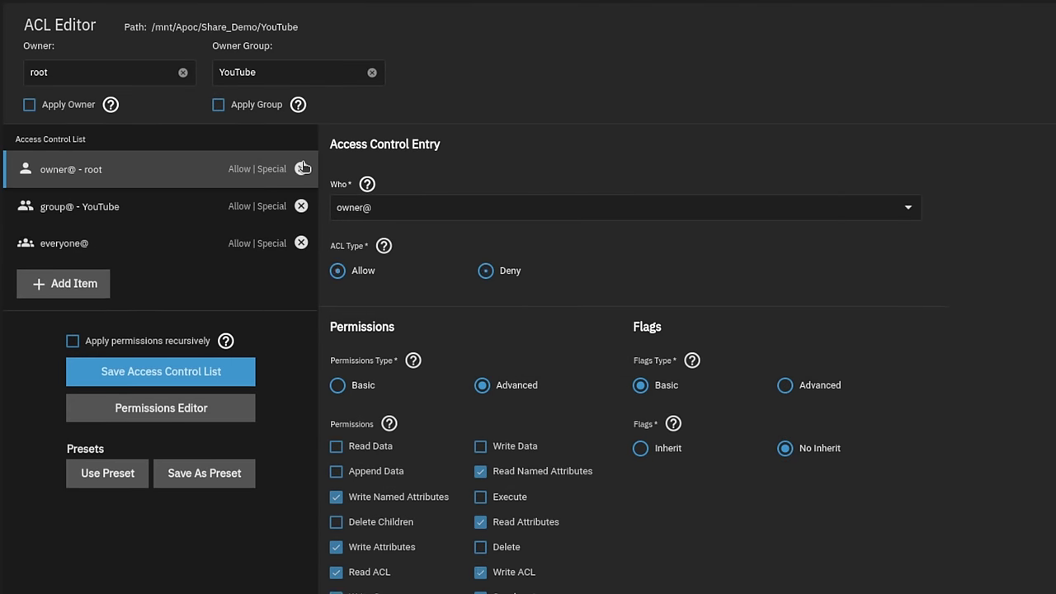
click(302, 169)
click(302, 169)
click(302, 168)
- Set the owner group to YouTube and tick Apply Group
click(296, 74)
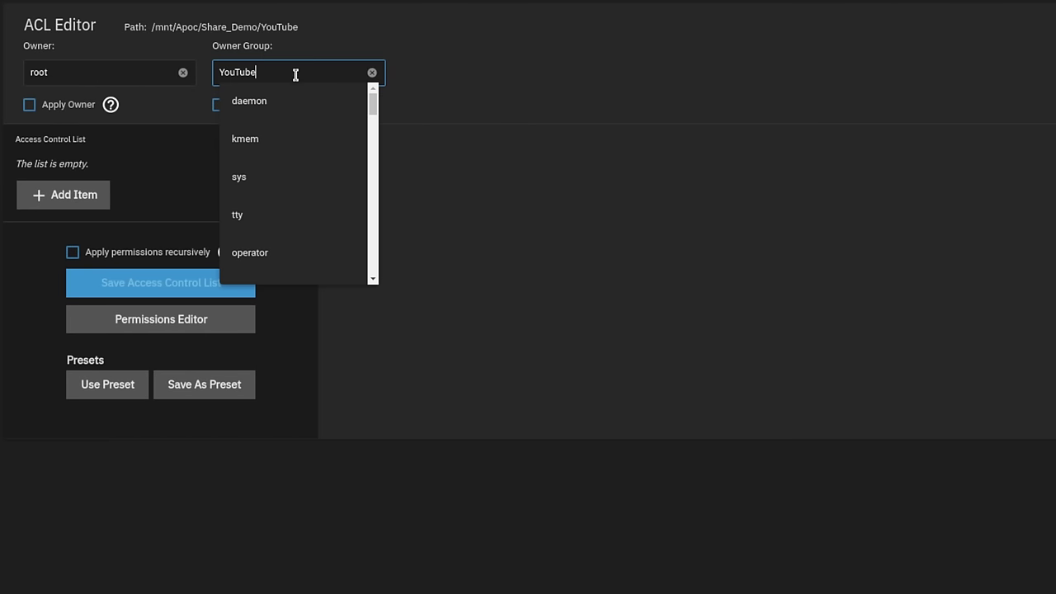
drag(295, 74, 205, 75)
click(450, 52)
click(317, 76)
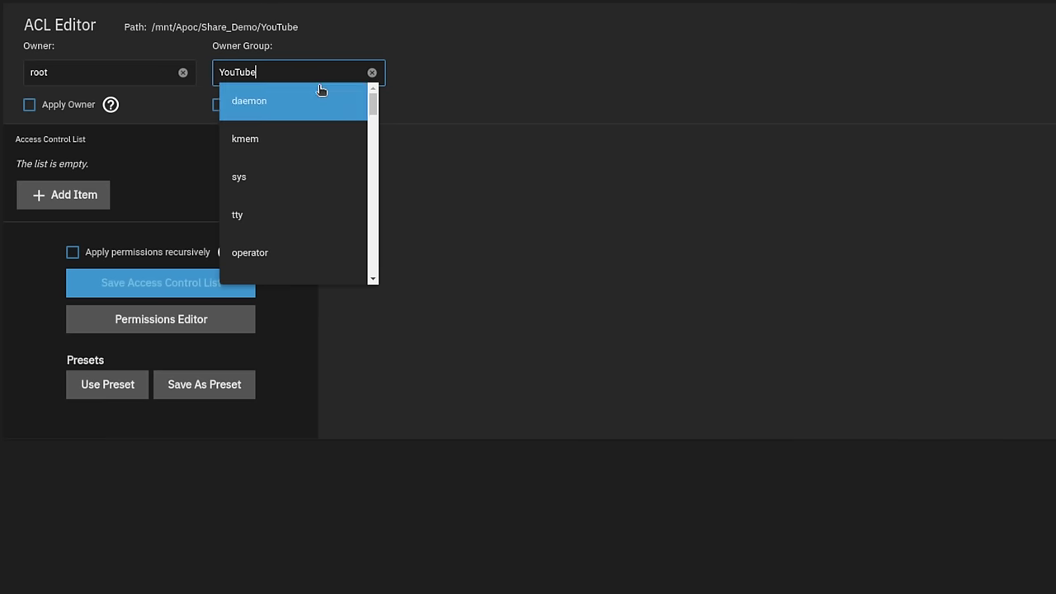
scroll(351, 138, down, 5)
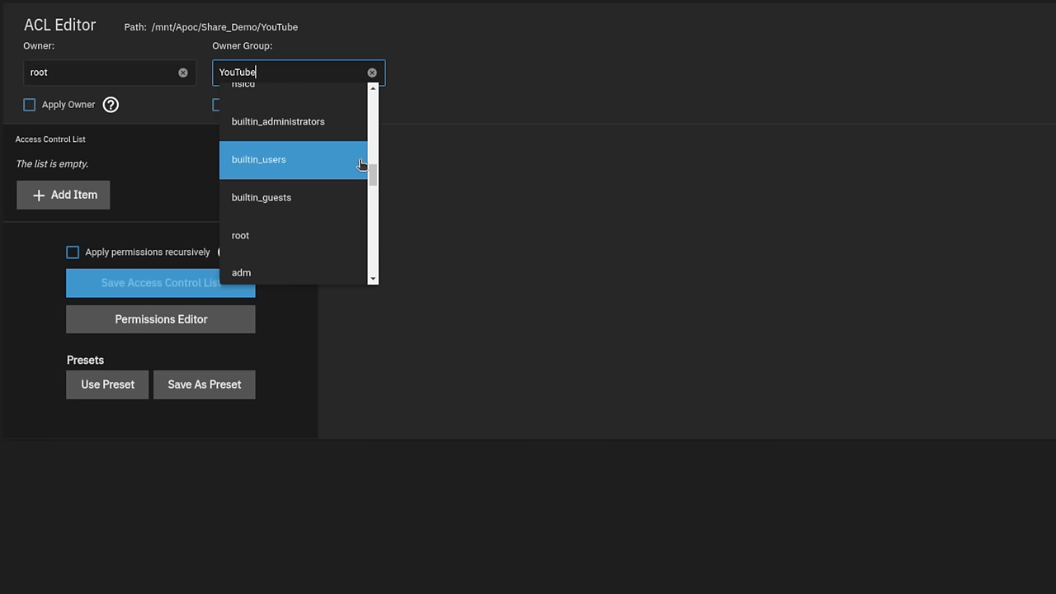
click(391, 40)
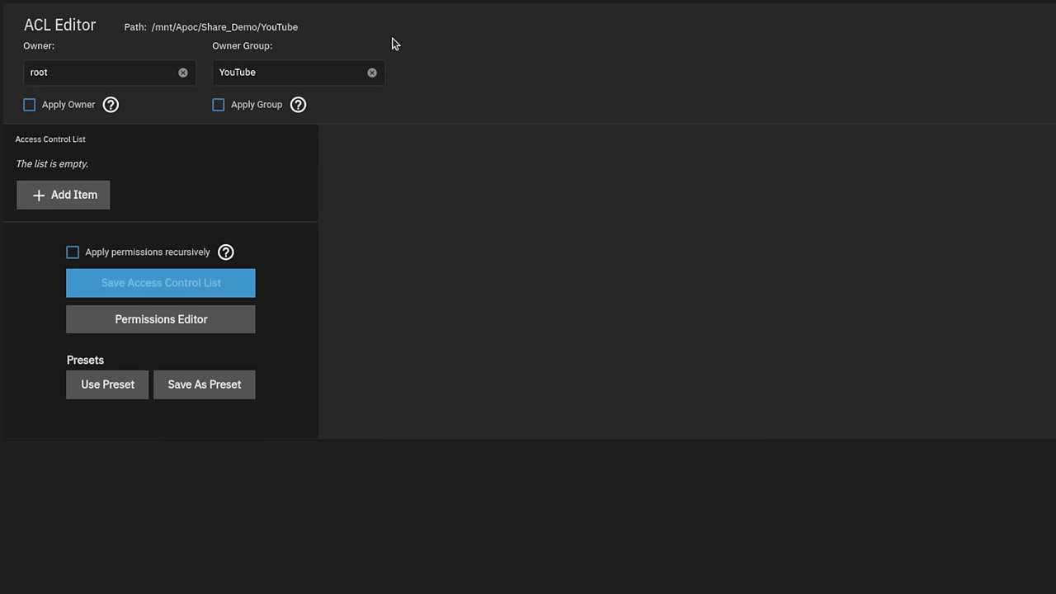
click(271, 105)
click(274, 76)
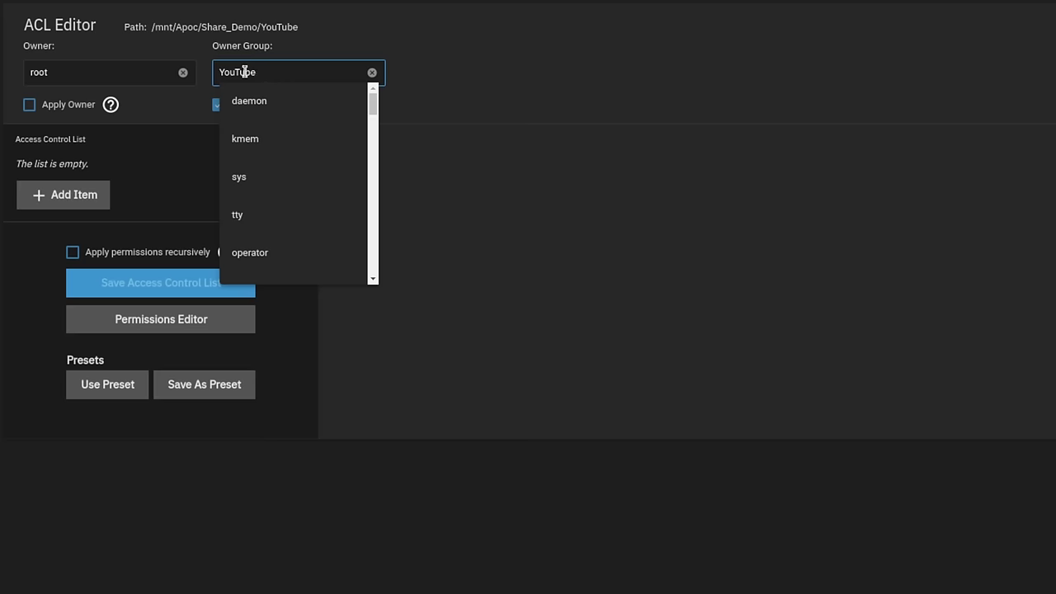
double_click(245, 73)
text(Yo)
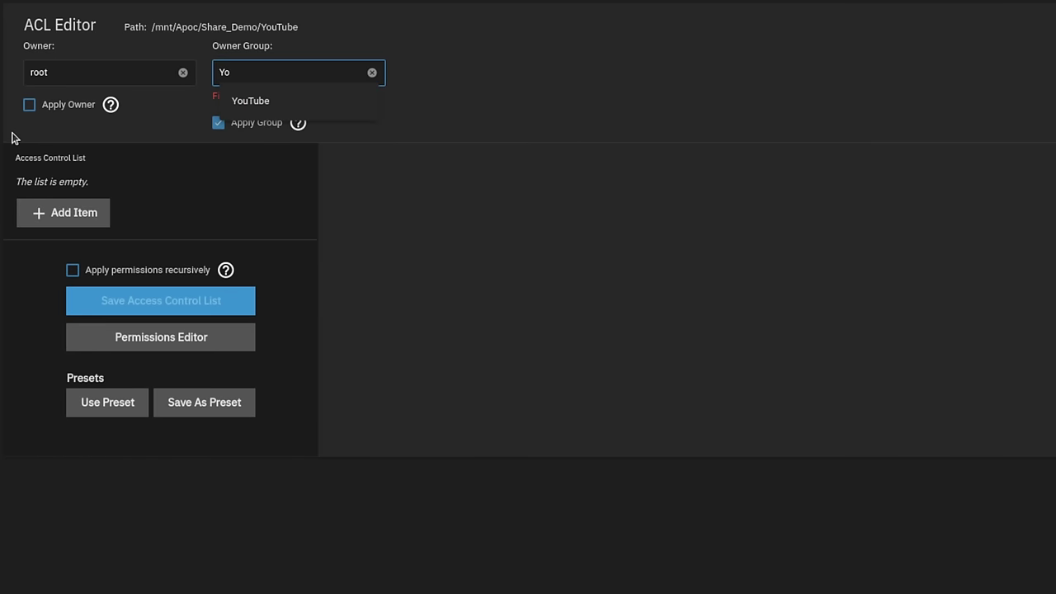
click(285, 101)
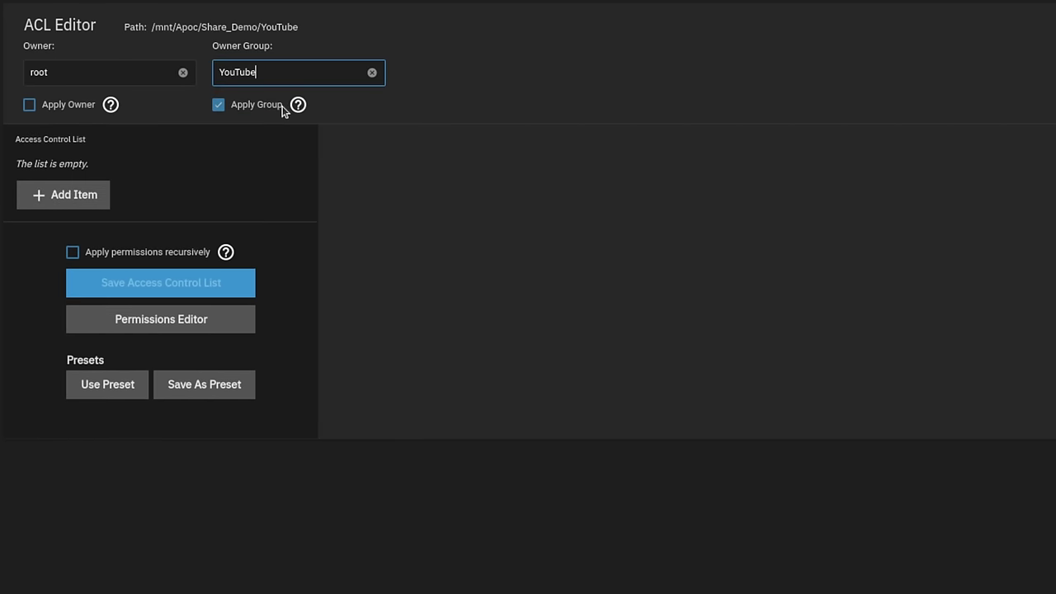
- Add a group@ ACL entry for the YouTube group with Allow and Full Control permissions
click(66, 196)
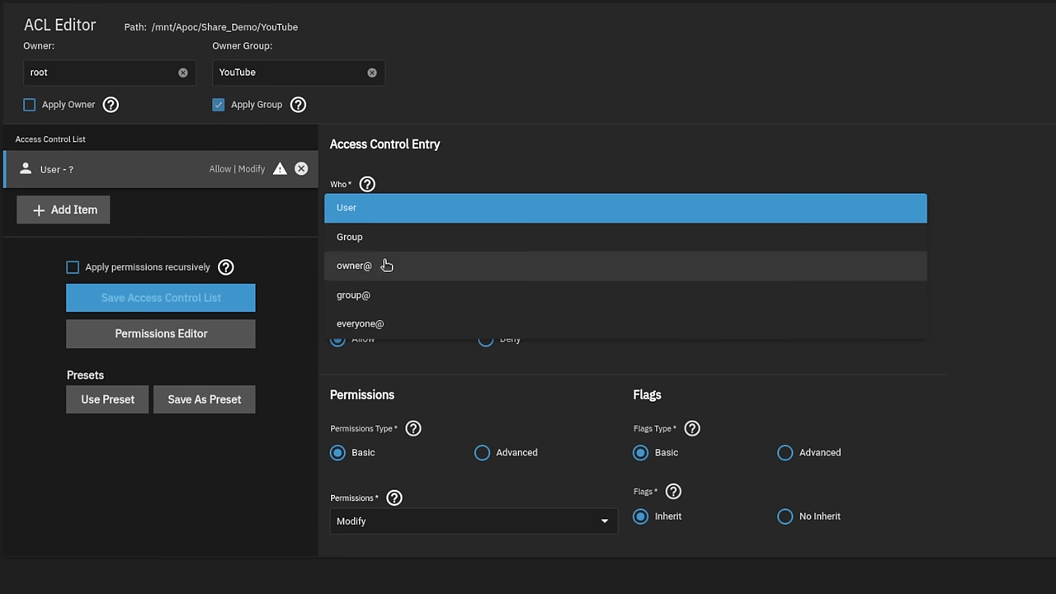
click(390, 300)
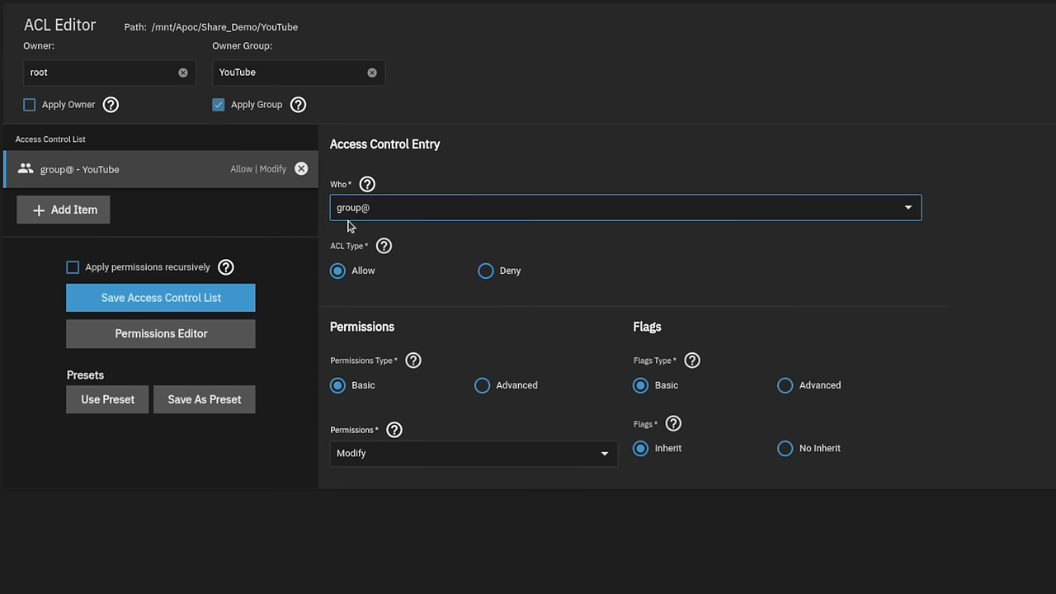
click(218, 104)
click(283, 71)
click(538, 52)
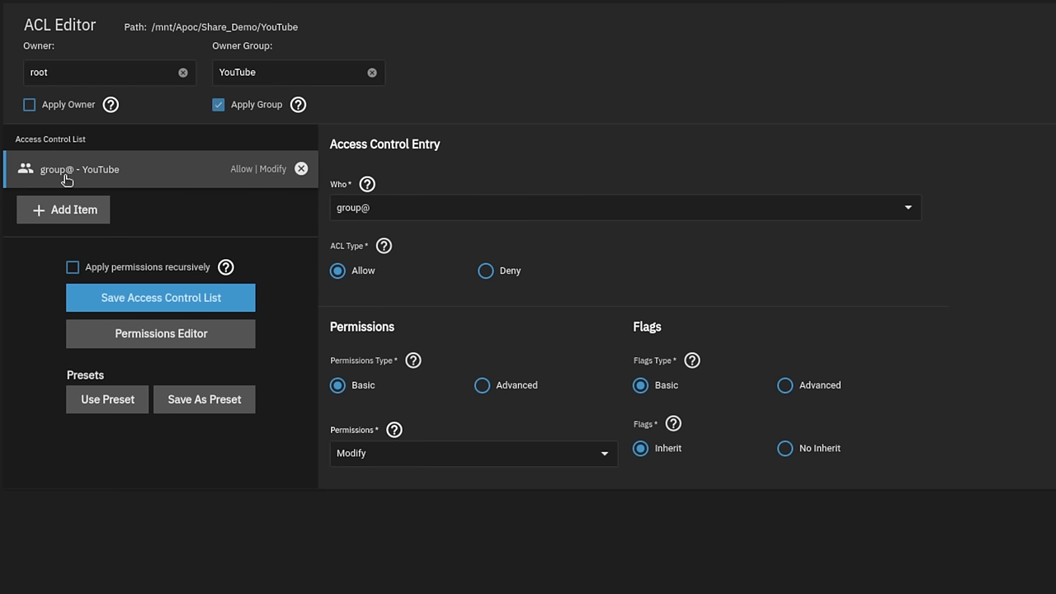
click(373, 453)
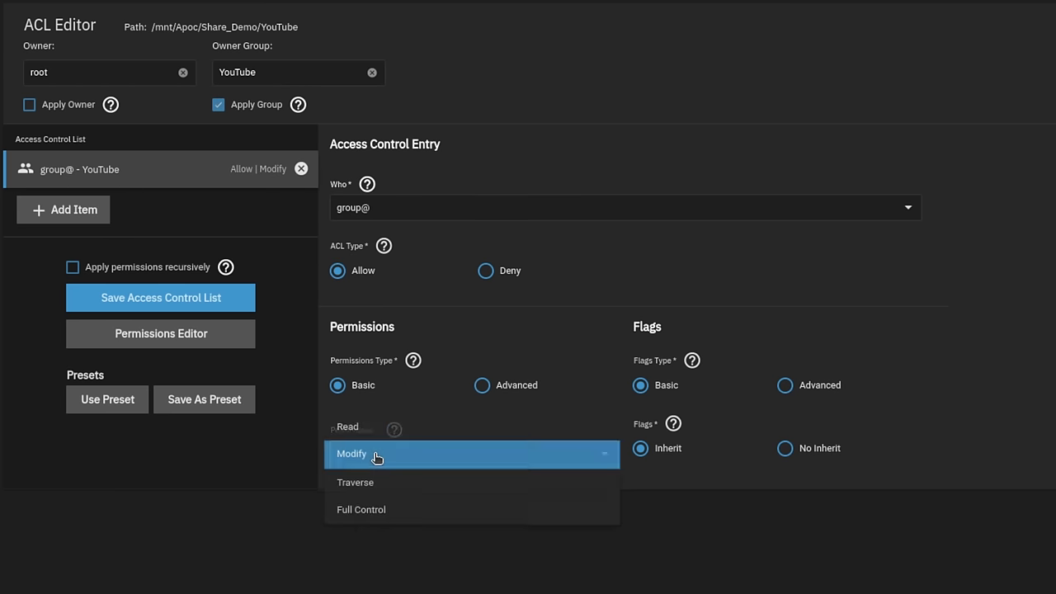
click(369, 511)
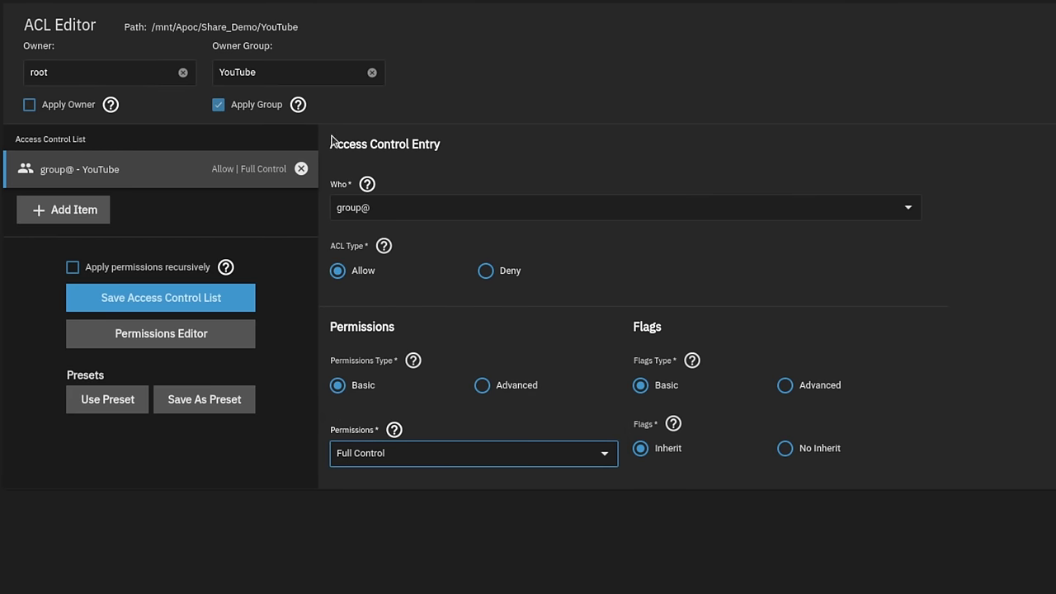
- Apply the YouTube group's Full Control ACL recursively, accept the warning, and save the ACL
click(151, 273)
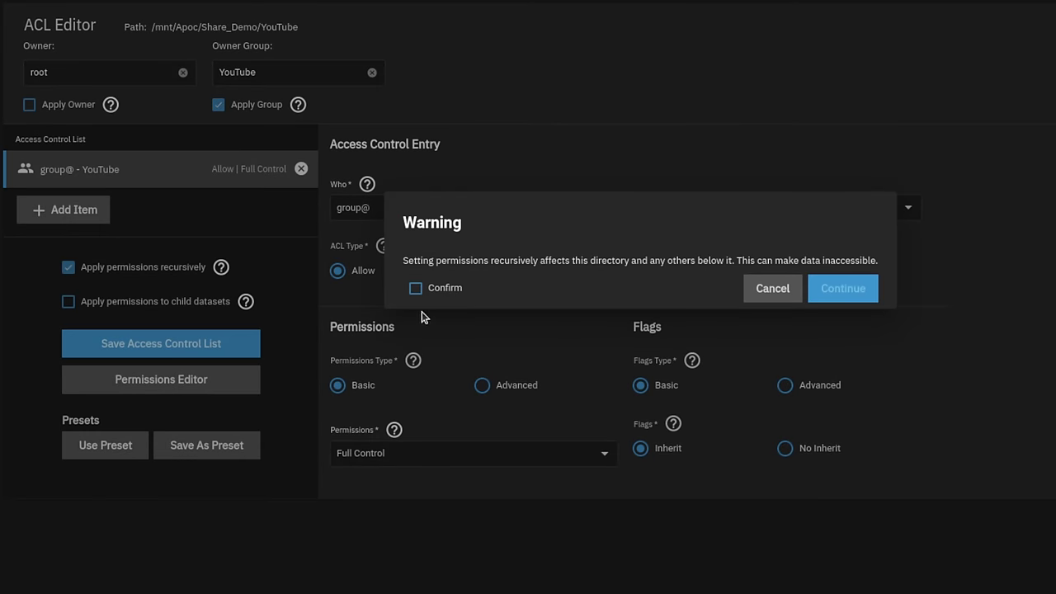
click(436, 288)
click(849, 288)
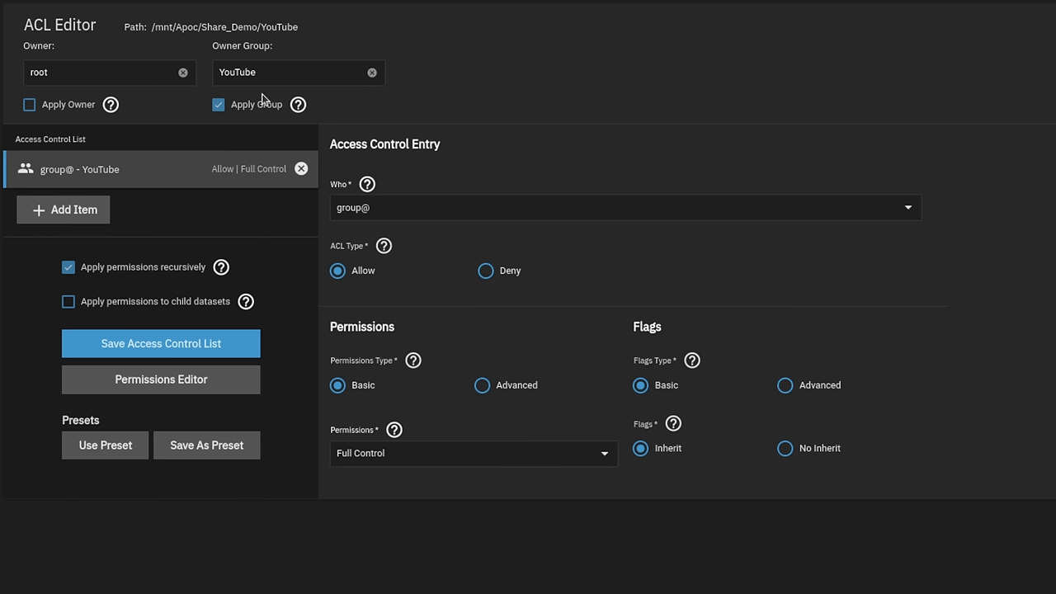
drag(257, 25, 305, 38)
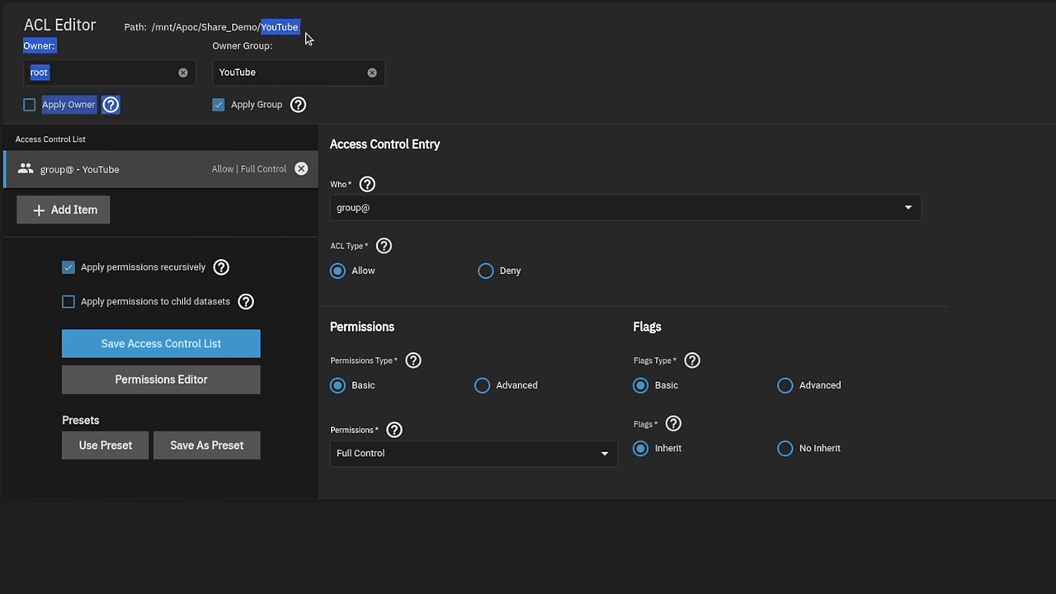
click(573, 87)
click(162, 377)
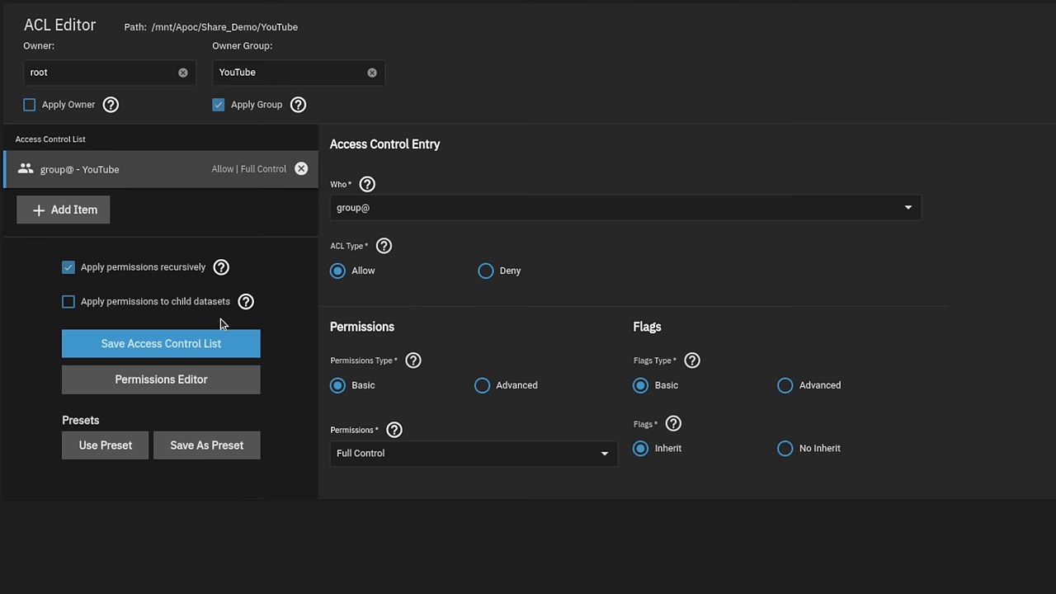
click(142, 362)
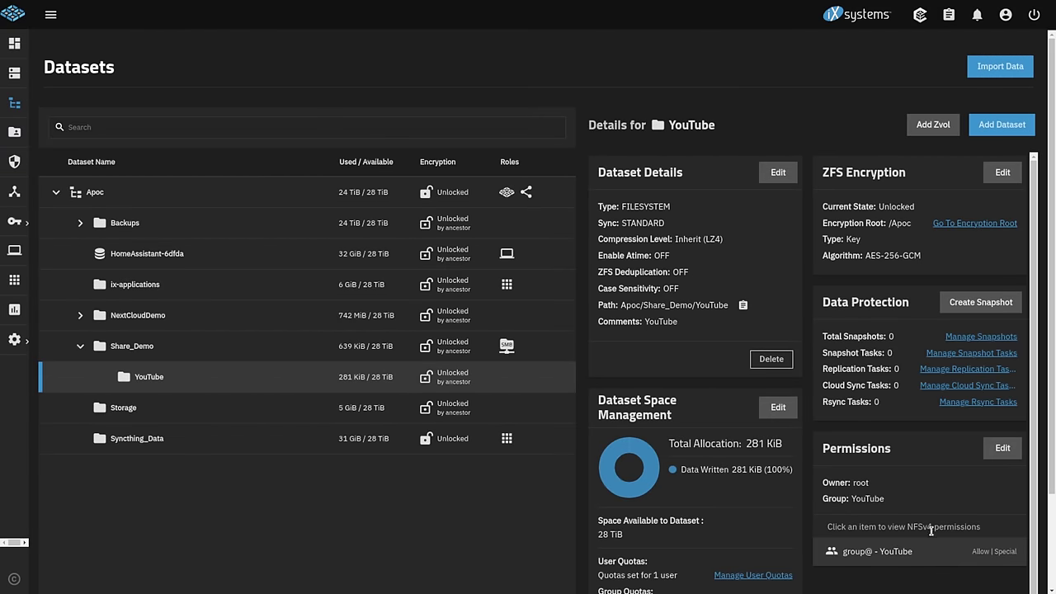
- In Local Groups, move the second-to-last user into YouTube's members and save the membership
scroll(938, 545, down, 2)
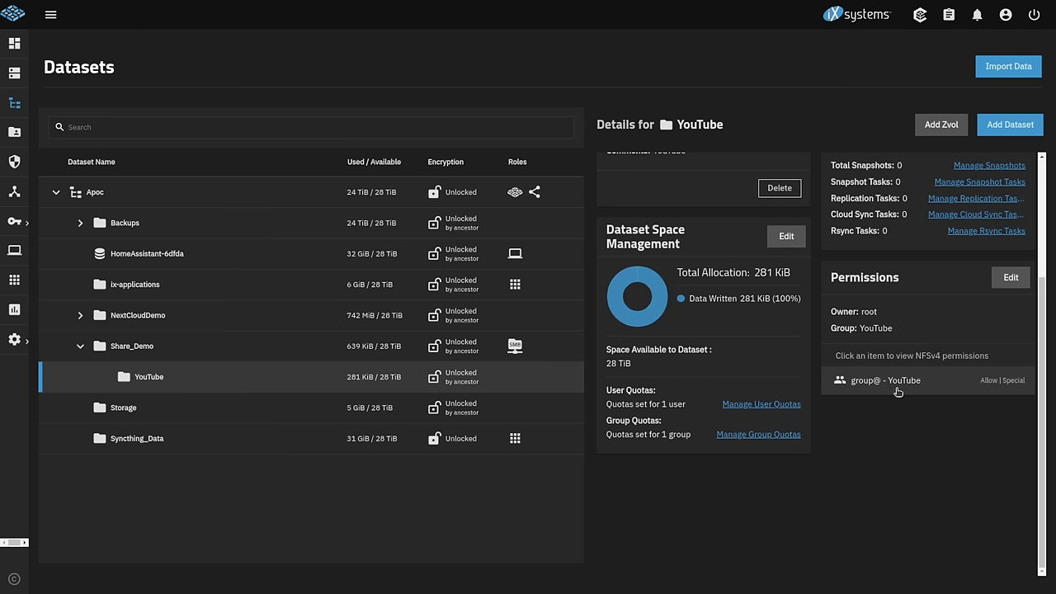
click(1018, 278)
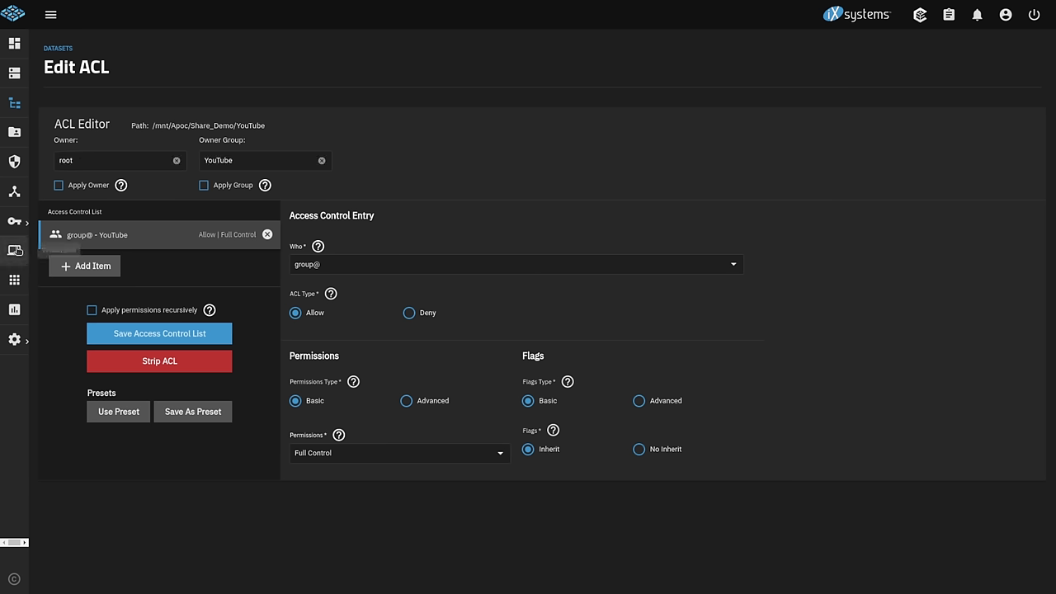
click(15, 222)
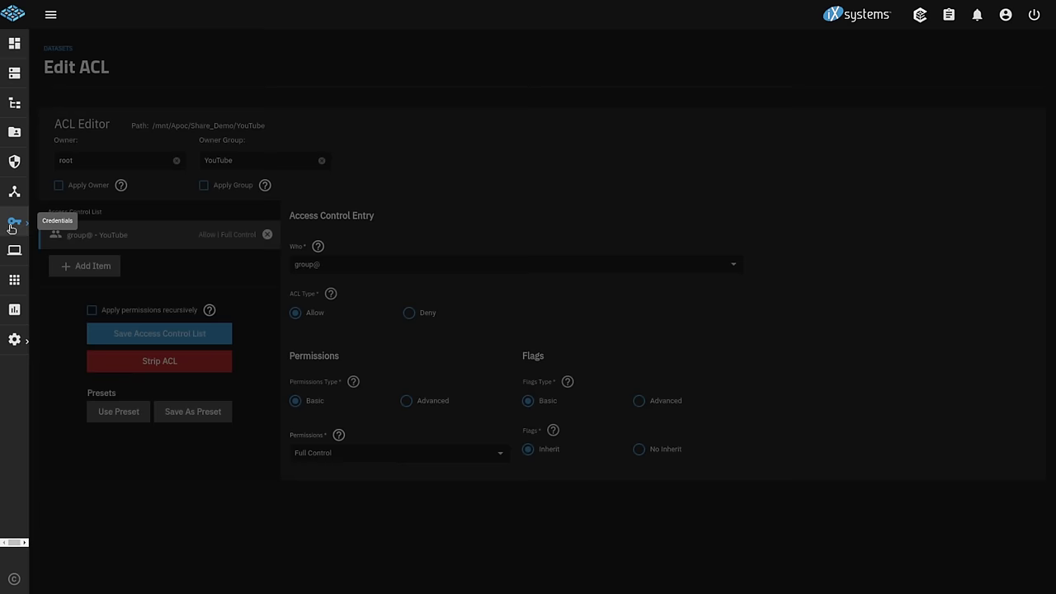
click(124, 80)
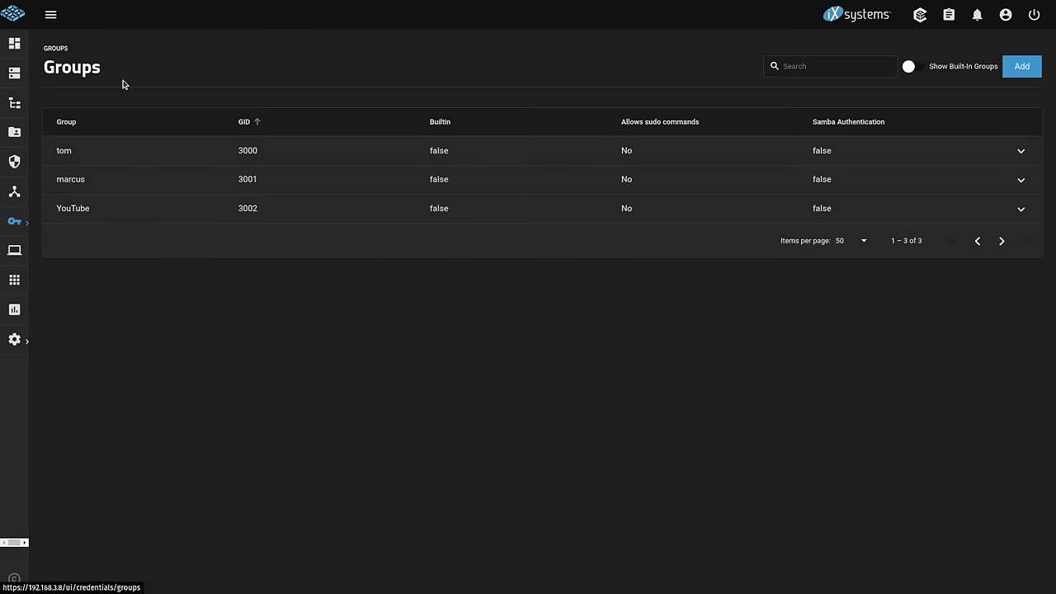
click(129, 208)
click(103, 240)
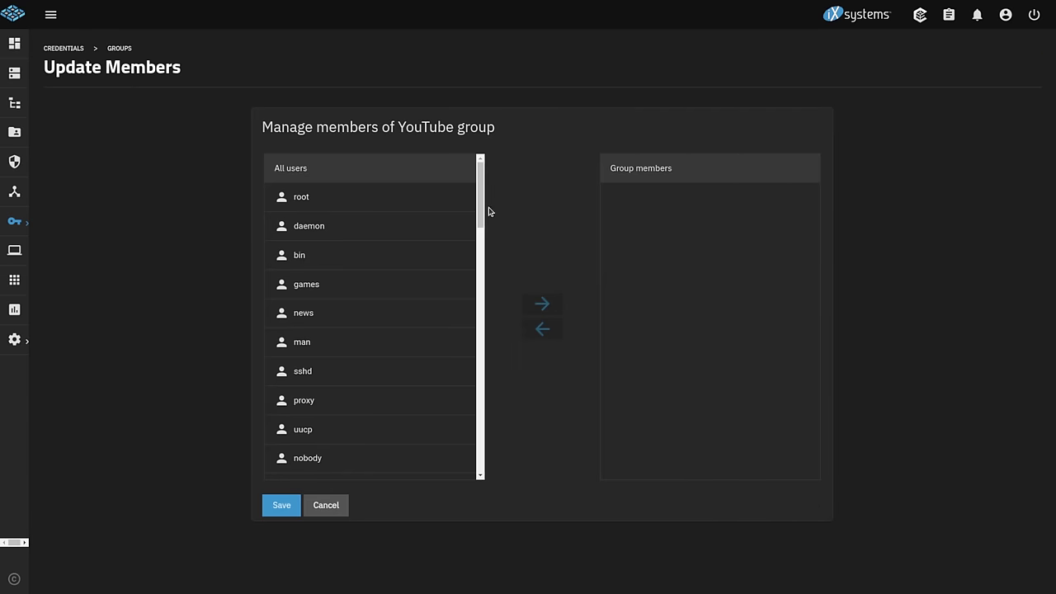
drag(480, 200, 483, 464)
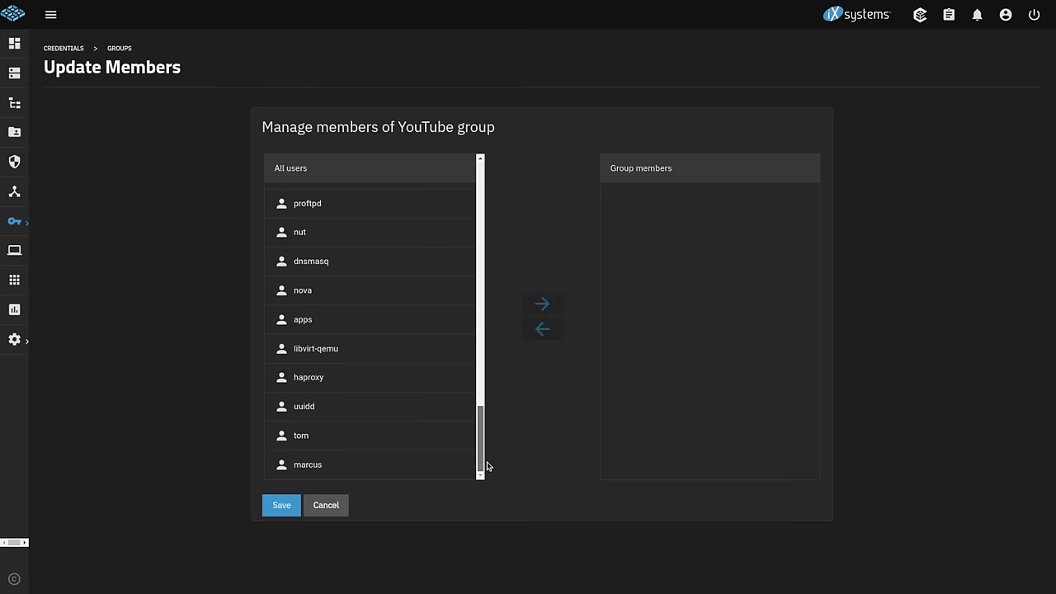
click(326, 445)
click(548, 305)
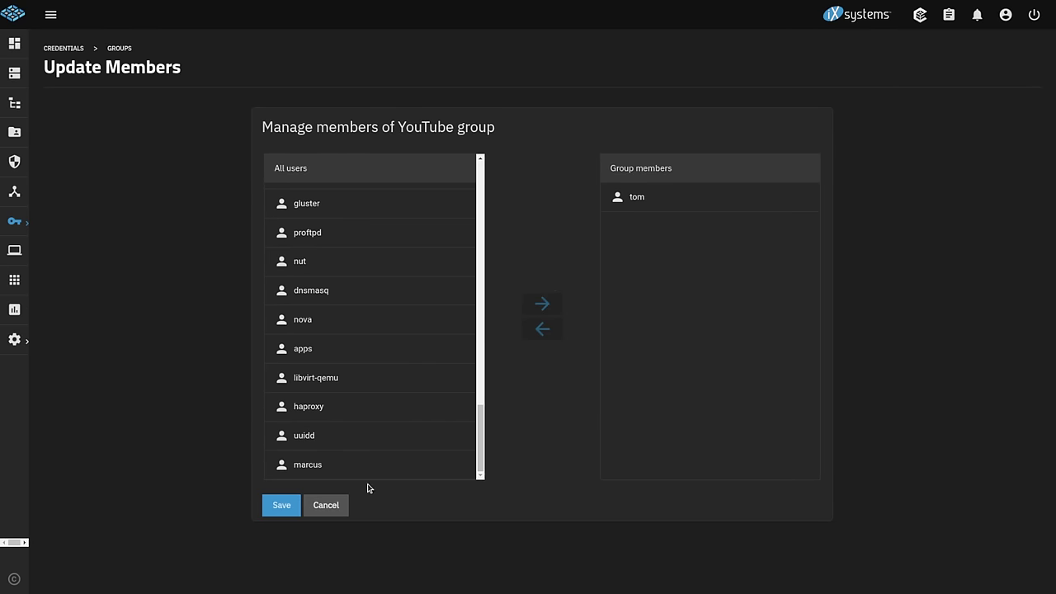
click(271, 507)
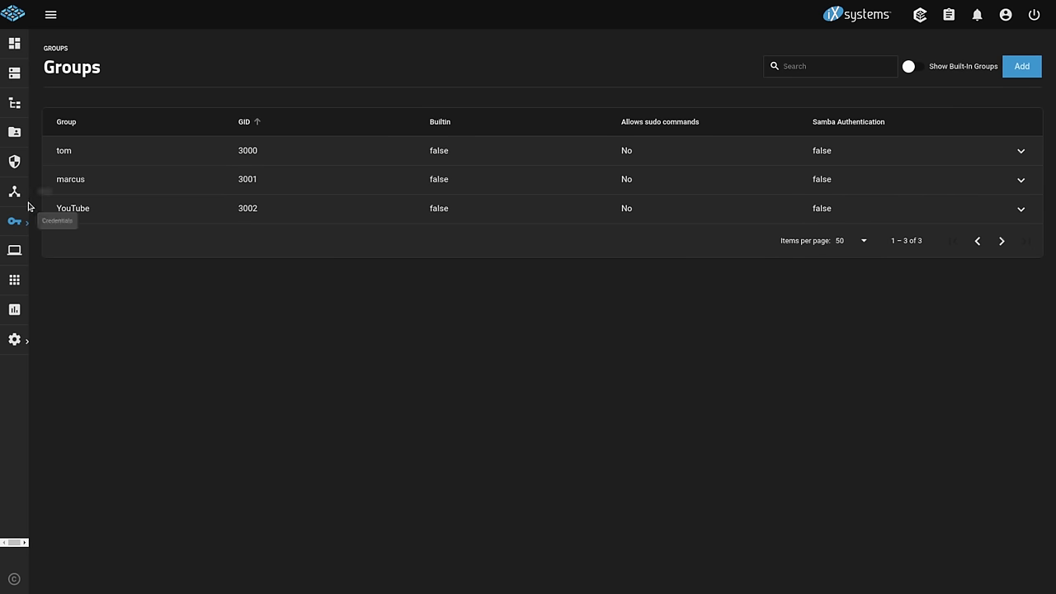
- On the Shares page, turn the SMB service off and then back on
click(15, 134)
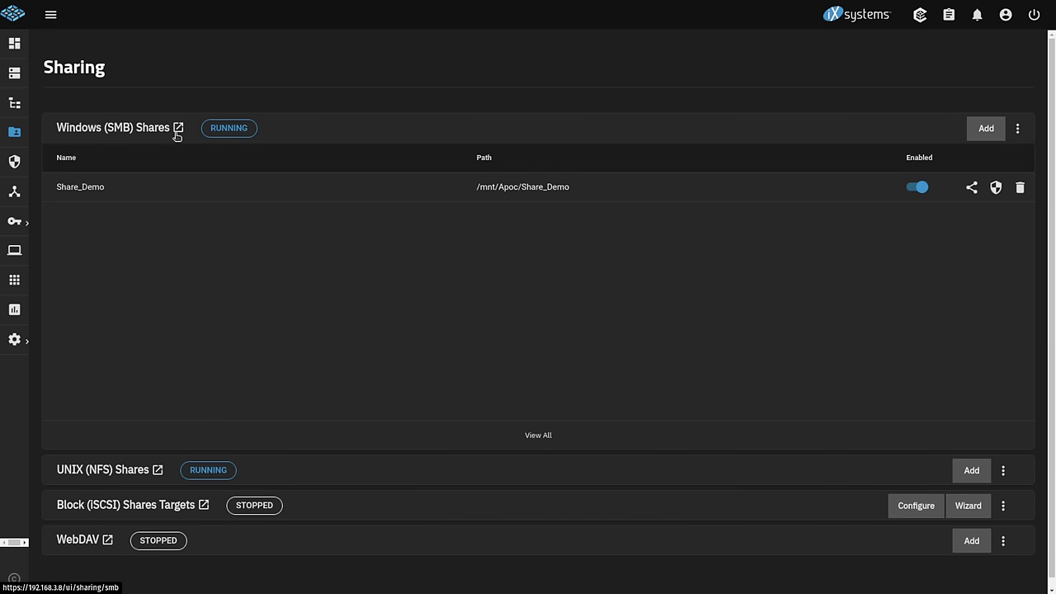
click(1018, 137)
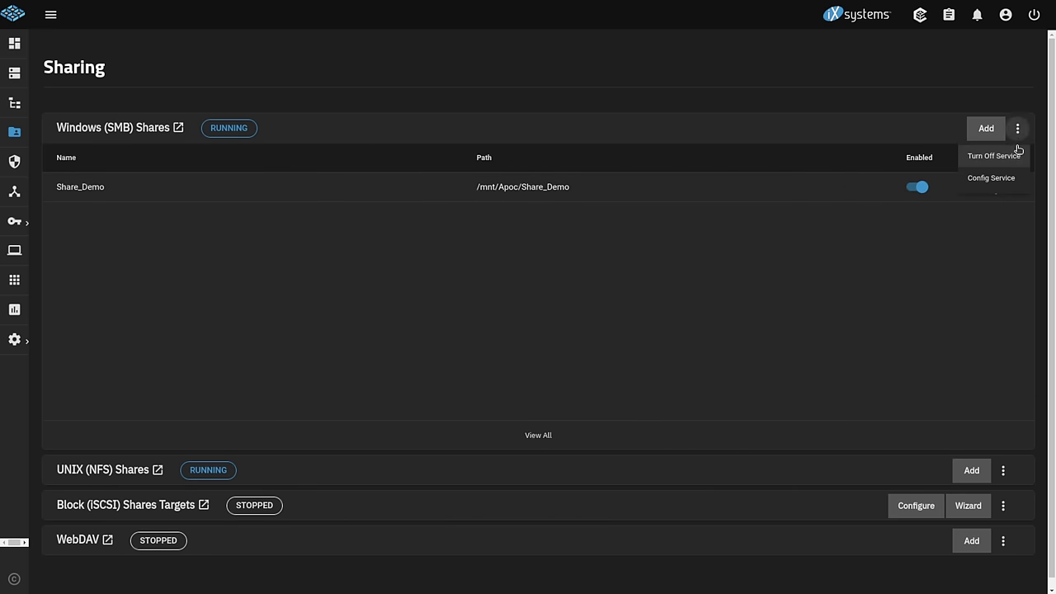
click(1014, 156)
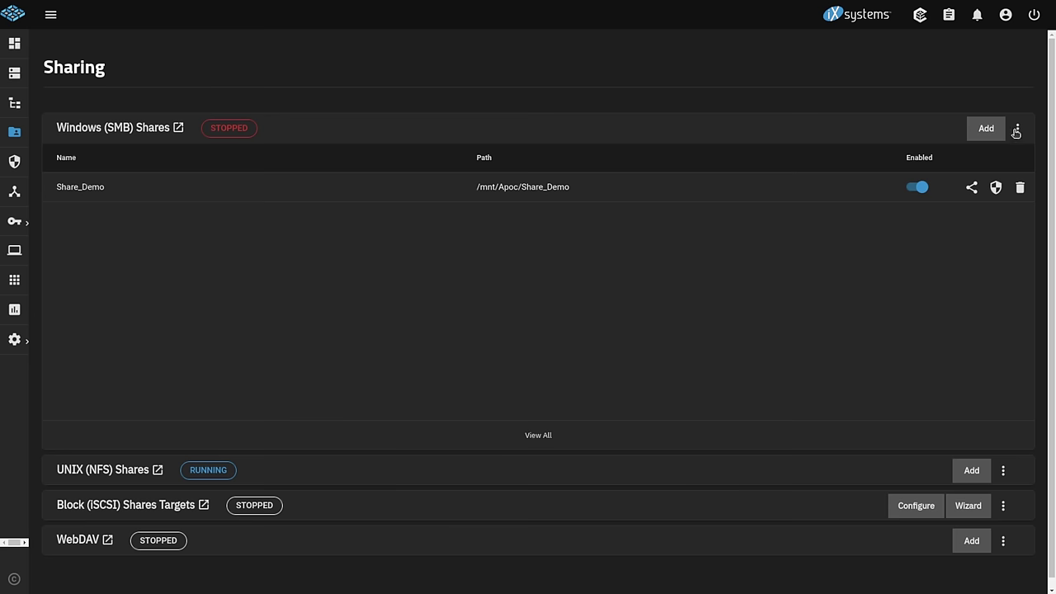
click(1019, 134)
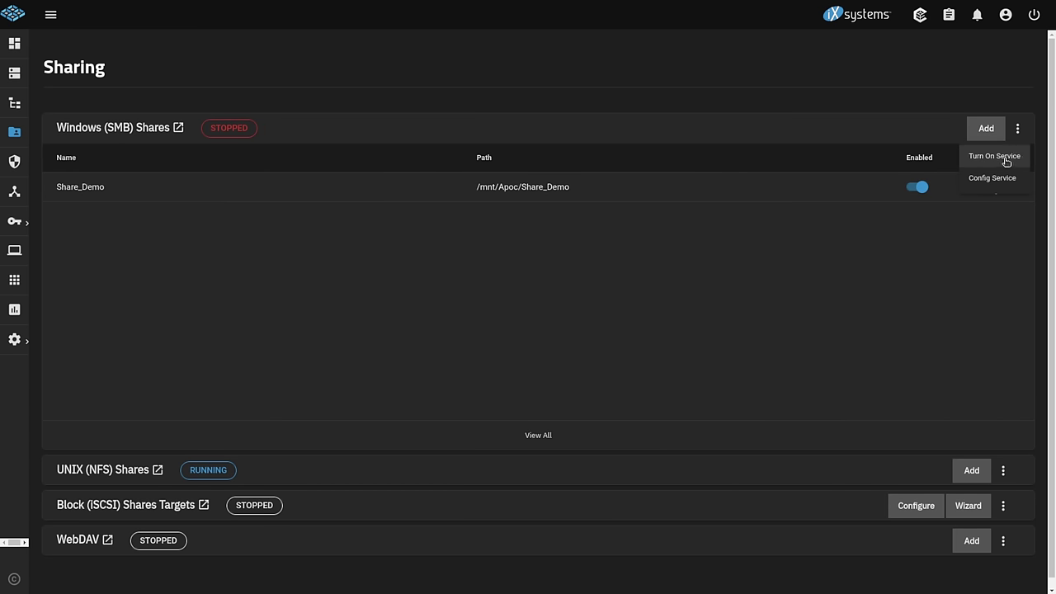
click(1006, 159)
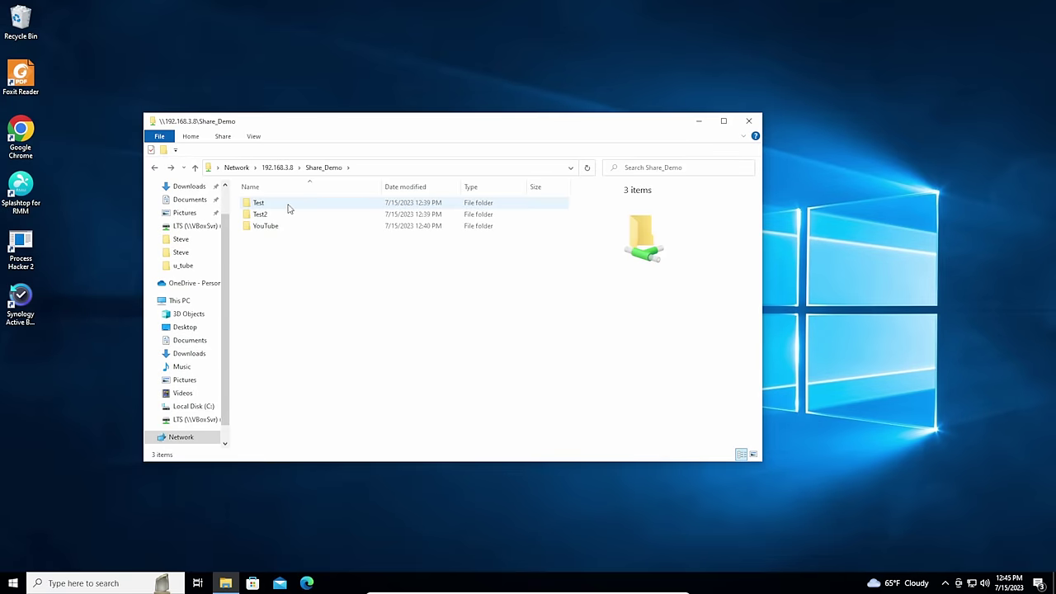
- Create a folder named tysdretrdt inside the YouTube folder, then go back up to Share_Demo
click(288, 204)
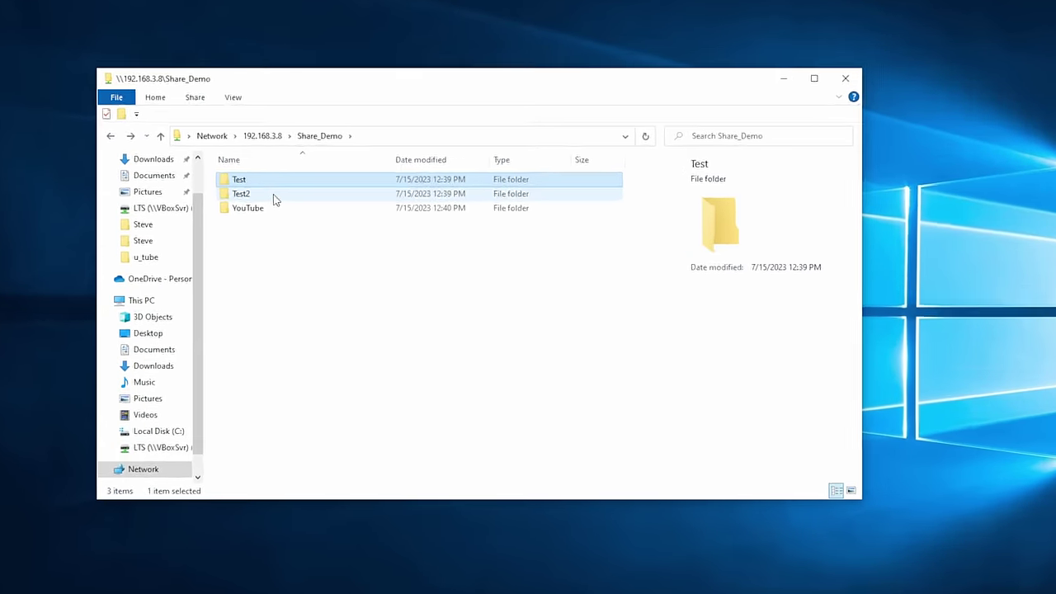
click(285, 215)
click(282, 227)
double_click(282, 227)
right_click(260, 220)
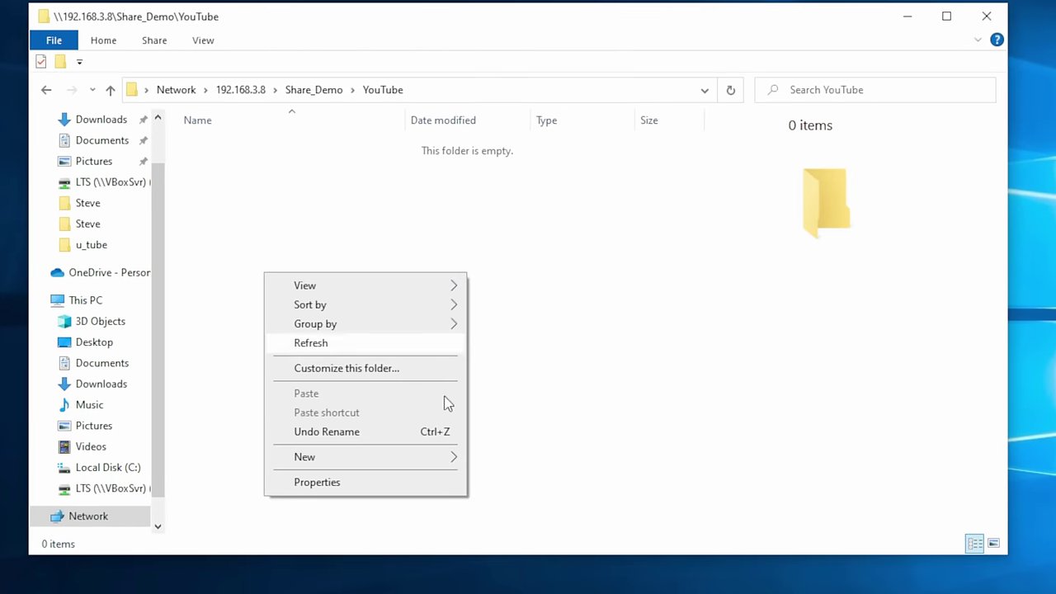
mouse_move(462, 459)
click(495, 458)
text(tysdretrdt)
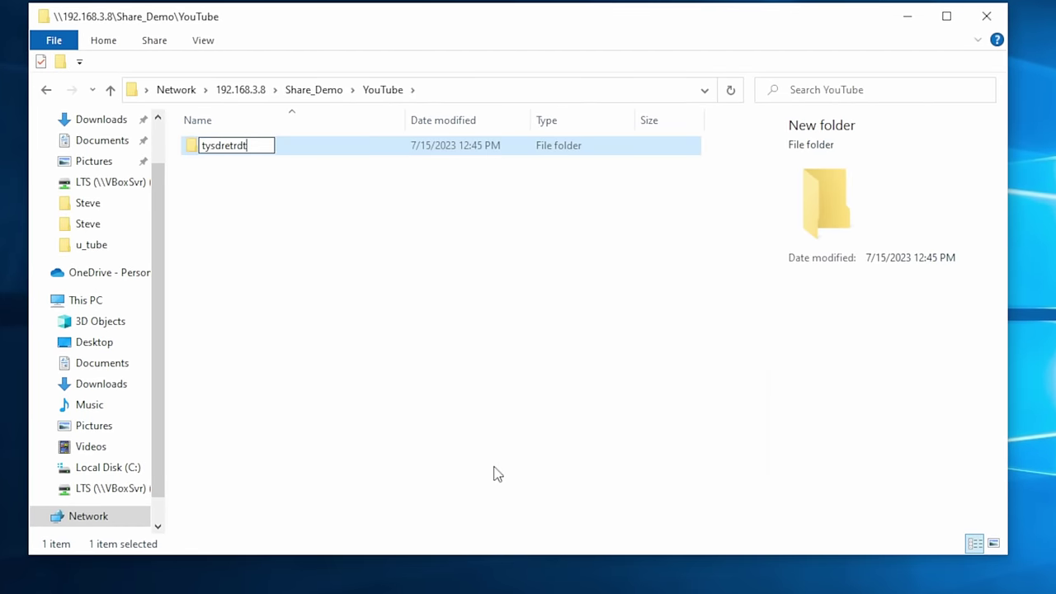
key(Return)
key(Return)
key(alt+Left)
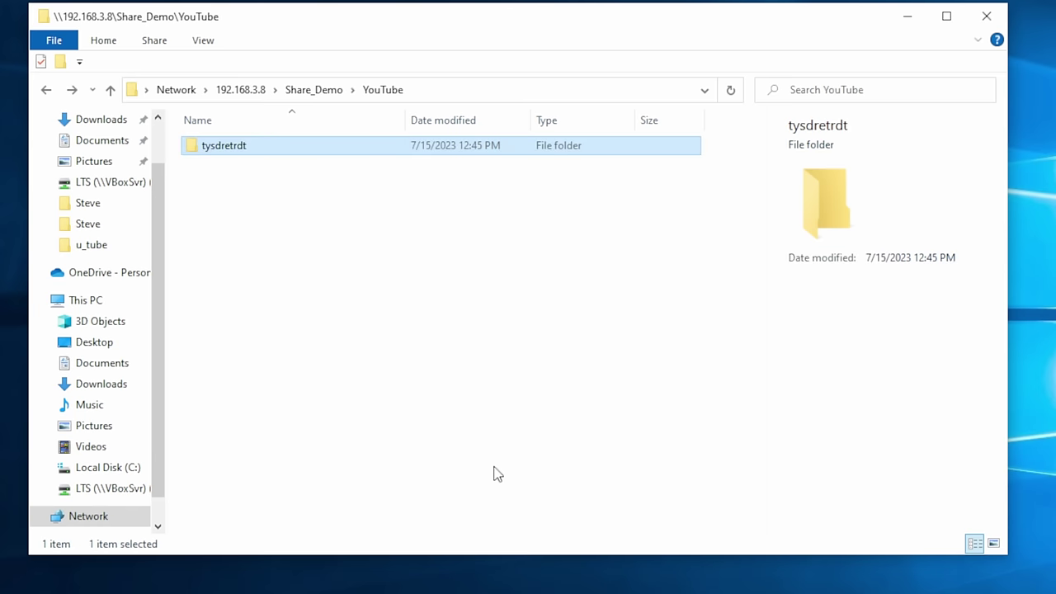
key(alt+Left)
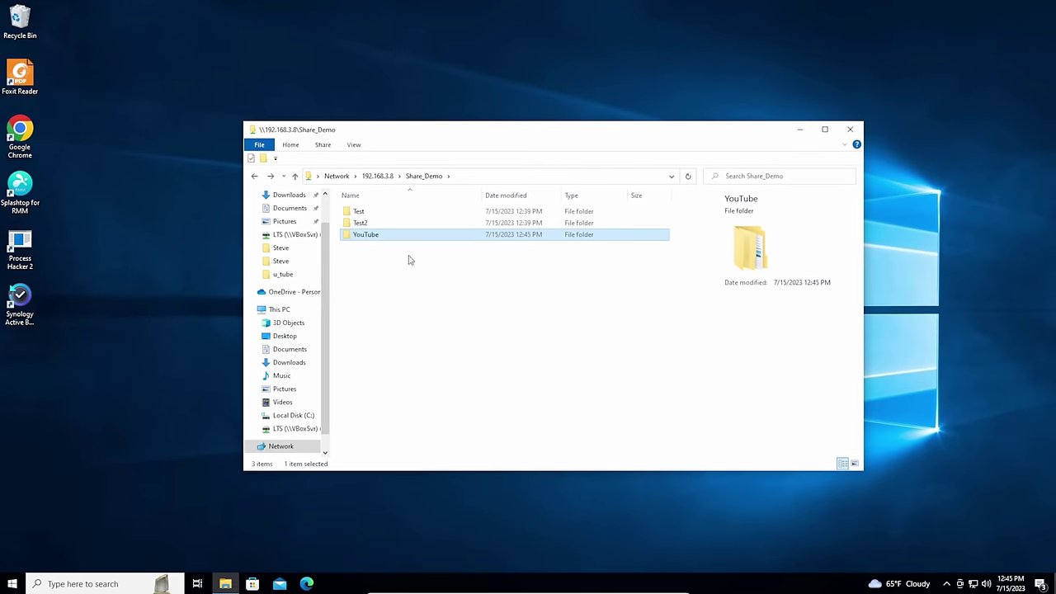
- Restart Windows and reconnect to \\192.168.3.8 with another user's username and password
click(11, 584)
click(12, 558)
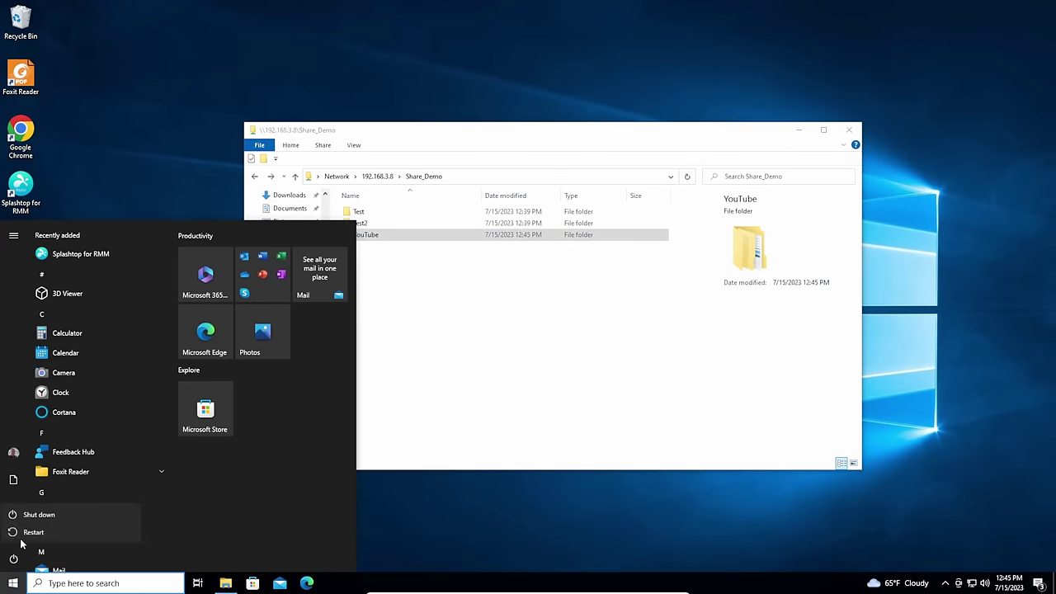
click(23, 538)
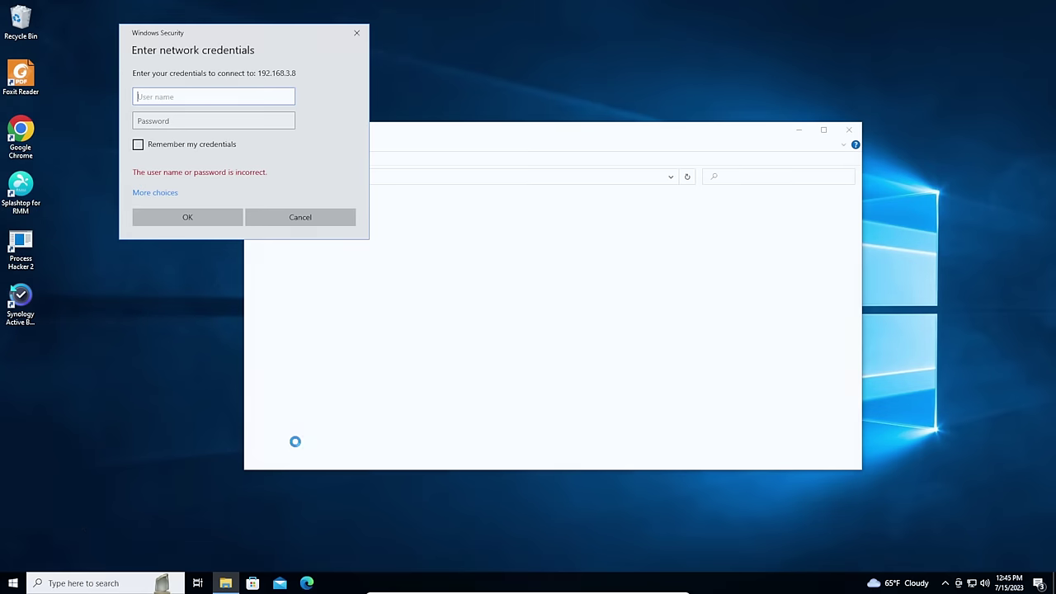
text(marcus)
key(Tab)
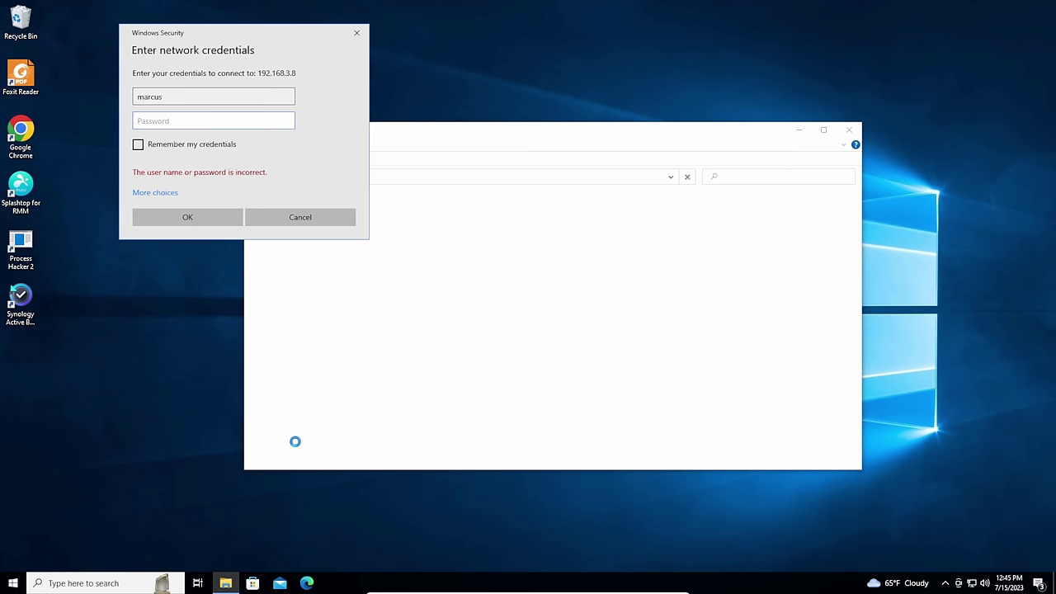
text(****)
key(Return)
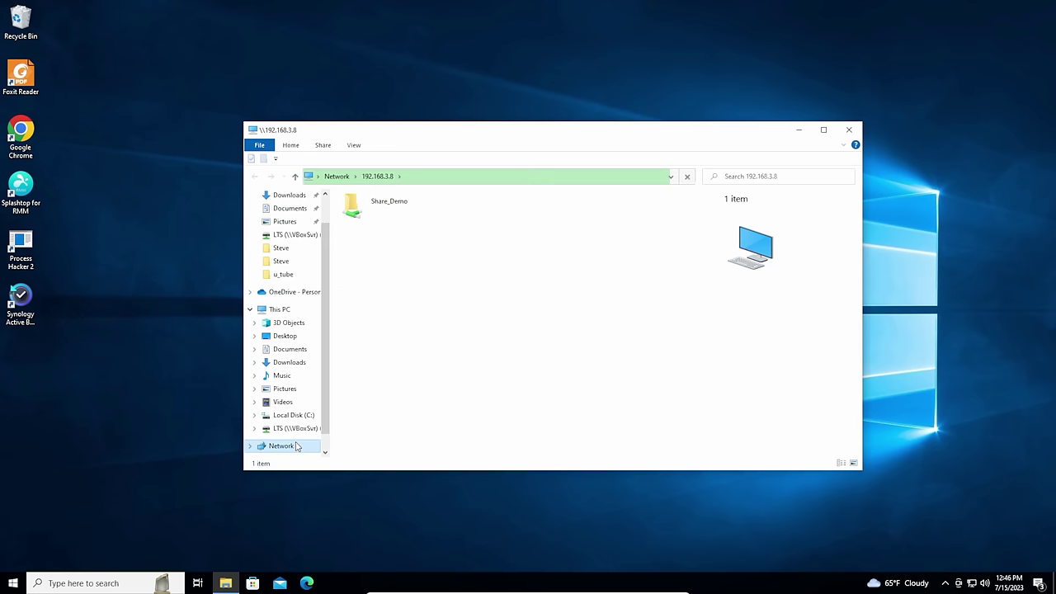
- Open Share_Demo and try the Test2, Test and YouTube folders; YouTube access is denied
double_click(402, 202)
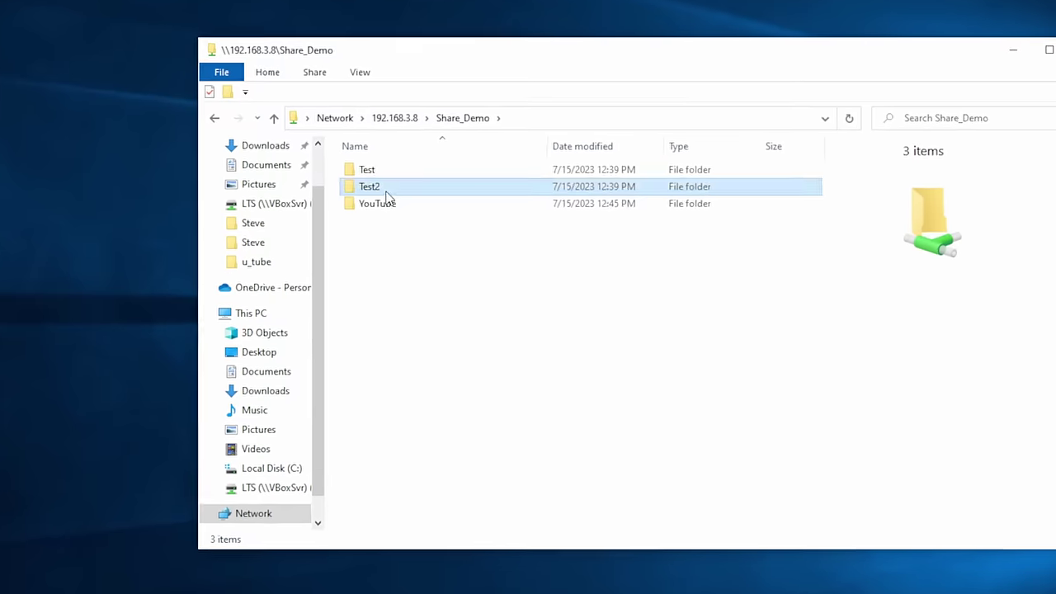
double_click(372, 224)
key(alt+Left)
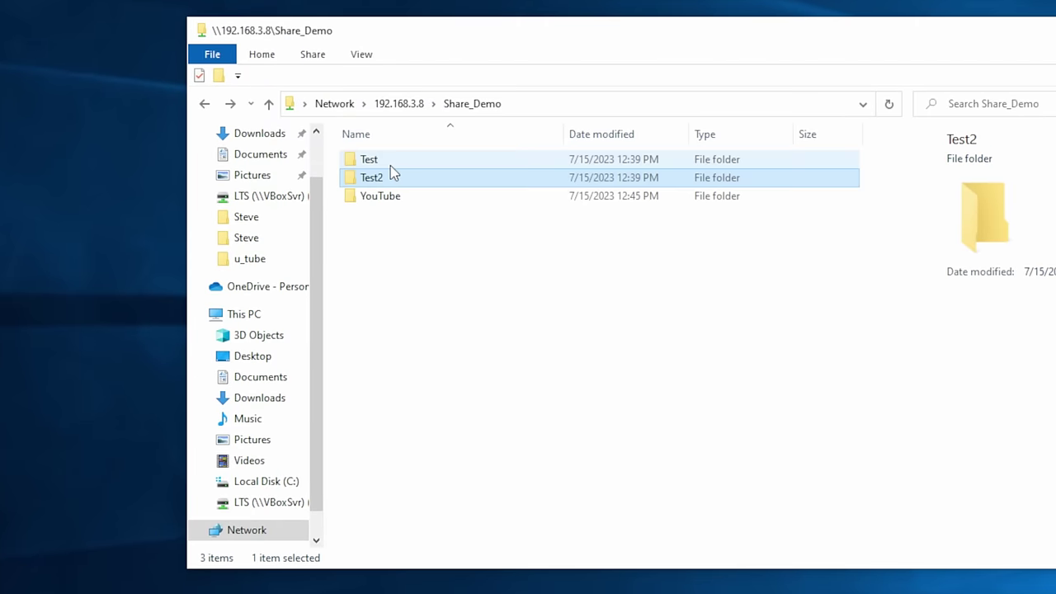
click(373, 214)
double_click(391, 165)
key(alt+Left)
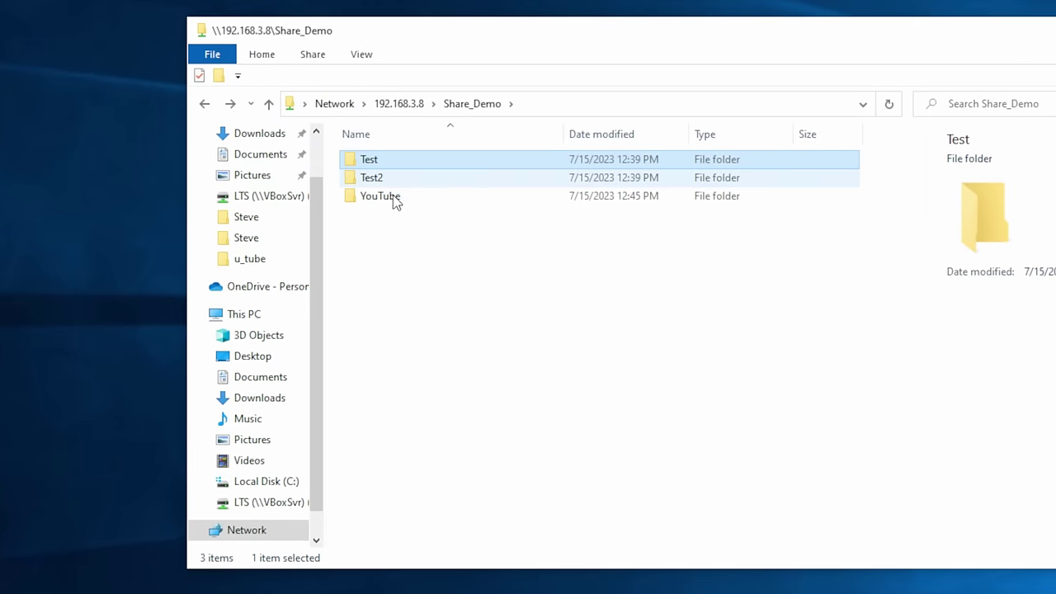
double_click(392, 204)
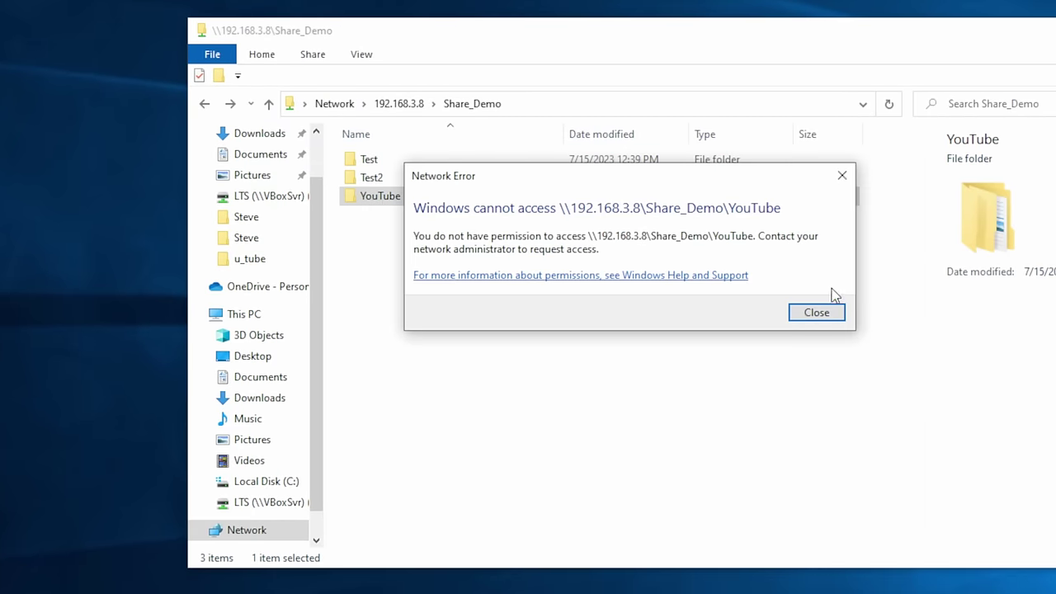
click(816, 313)
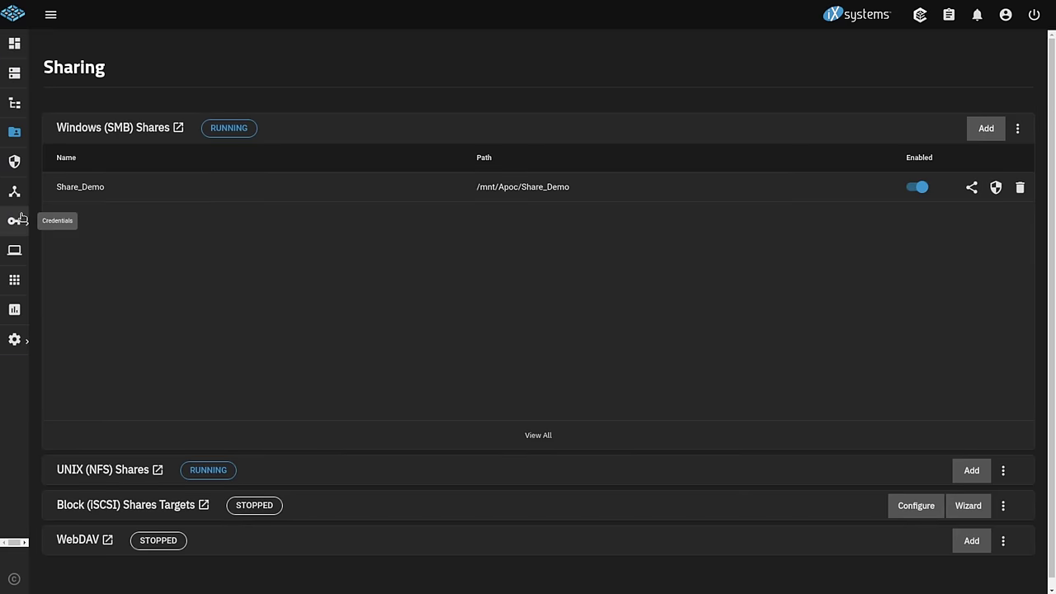
- Open the YouTube group's member management under Credentials > Local Groups
click(20, 218)
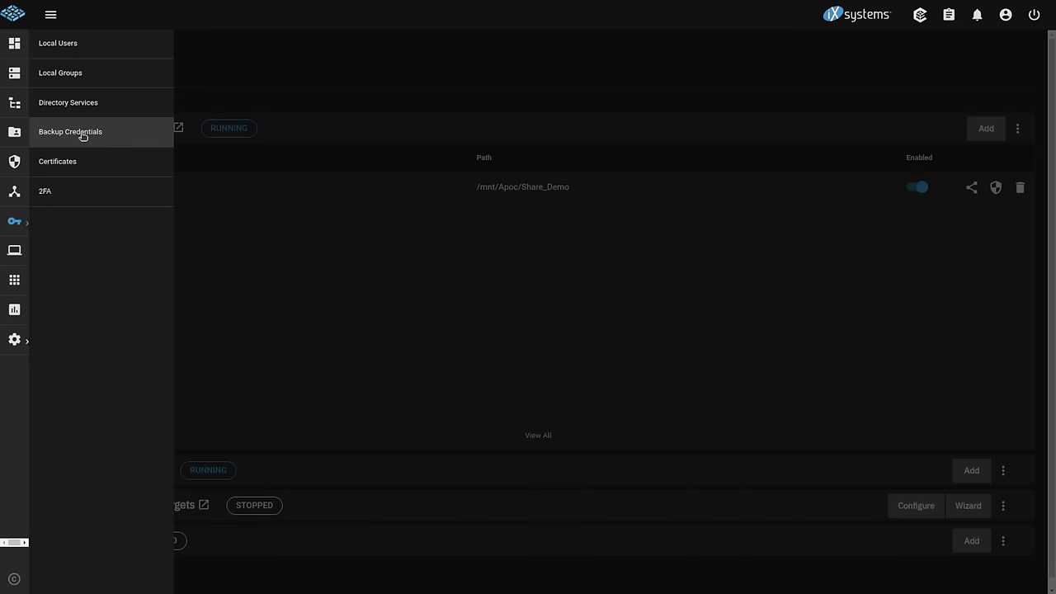
click(87, 73)
click(148, 207)
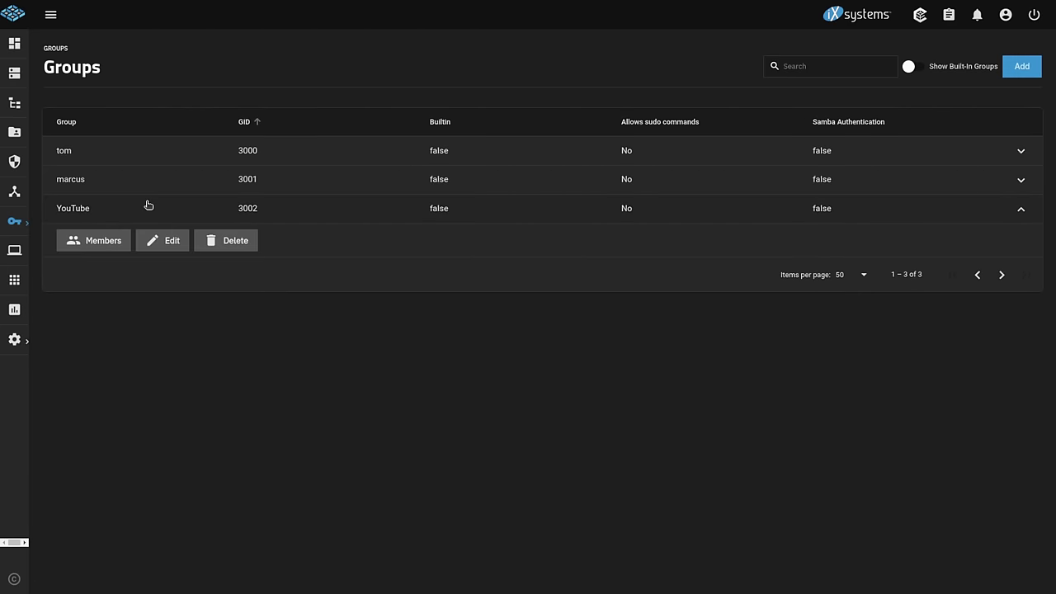
click(124, 238)
scroll(406, 296, down, 10)
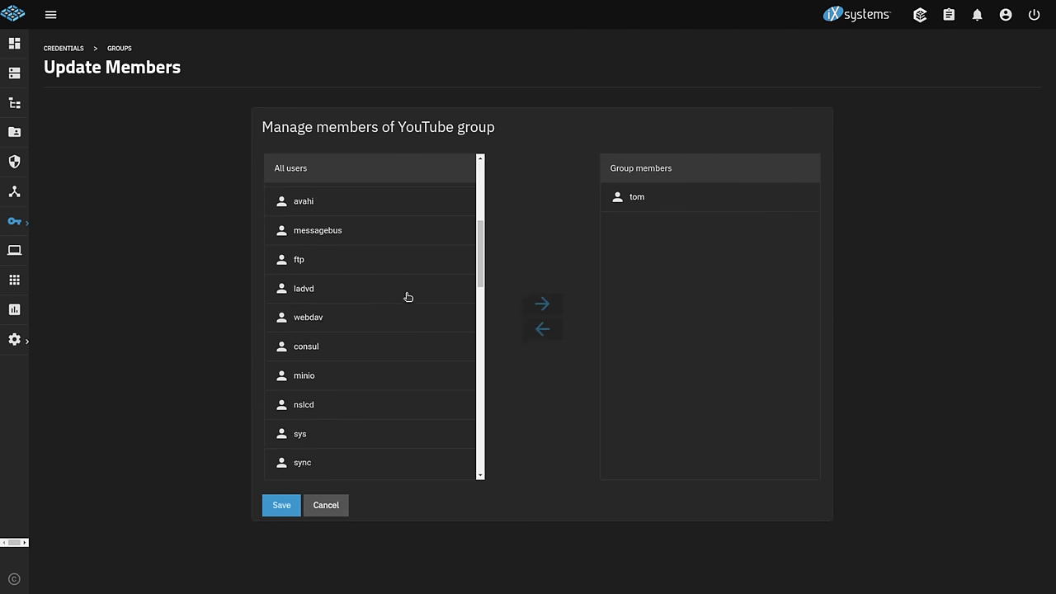
- Edit user UID 3001 in Local Users to add YouTube to its auxiliary groups, and save
click(21, 223)
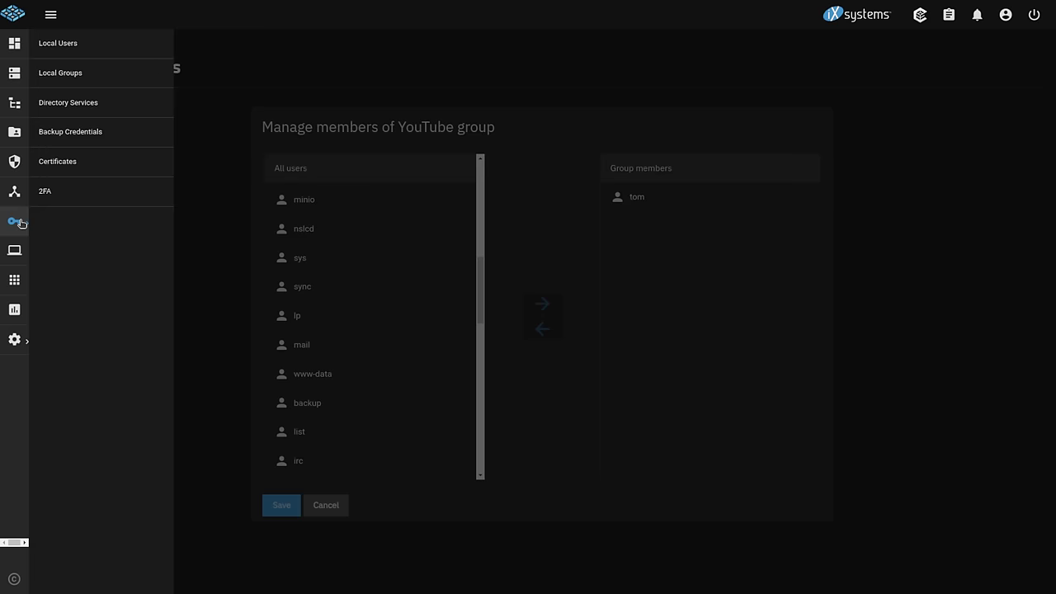
click(111, 53)
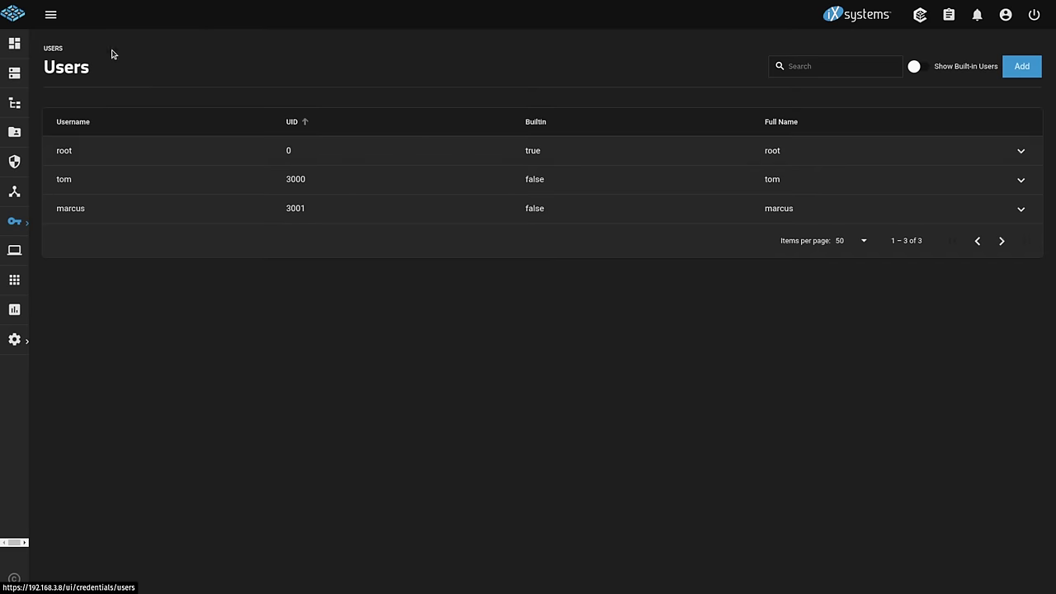
click(110, 208)
click(89, 359)
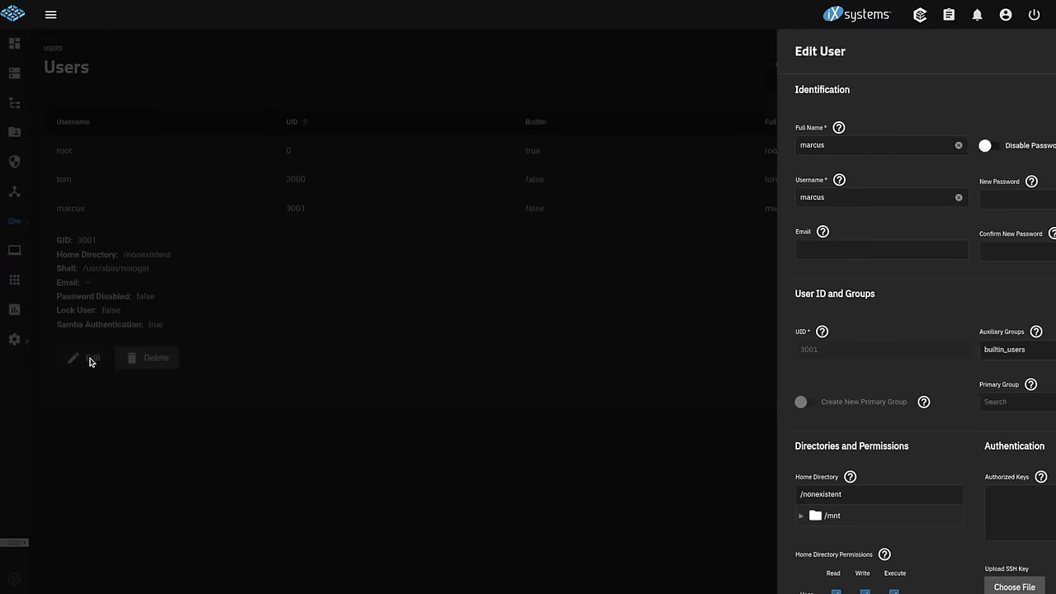
scroll(929, 283, down, 3)
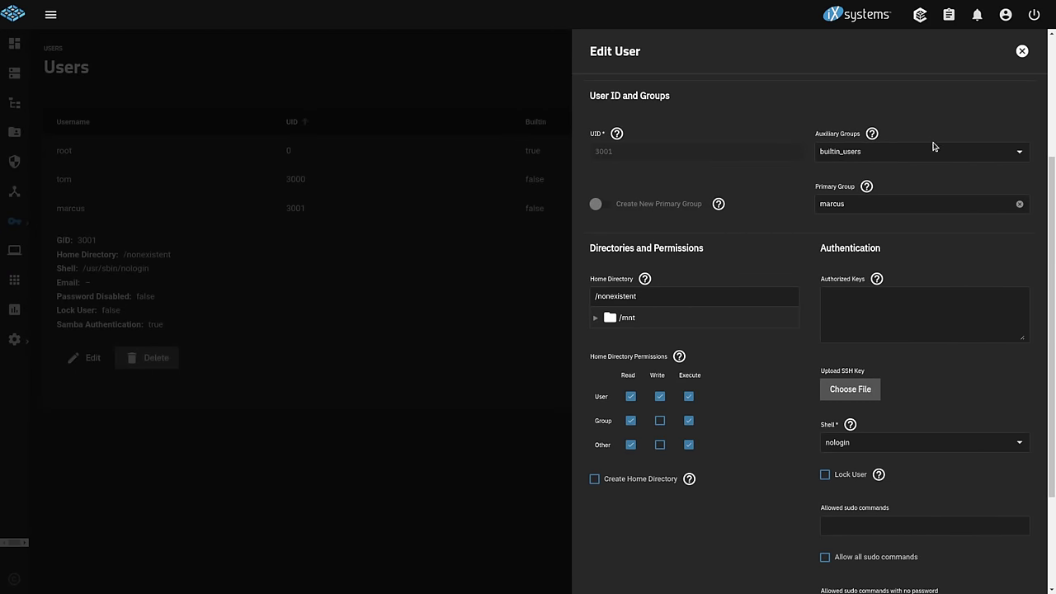
click(926, 151)
scroll(920, 174, down, 3)
scroll(921, 177, down, 10)
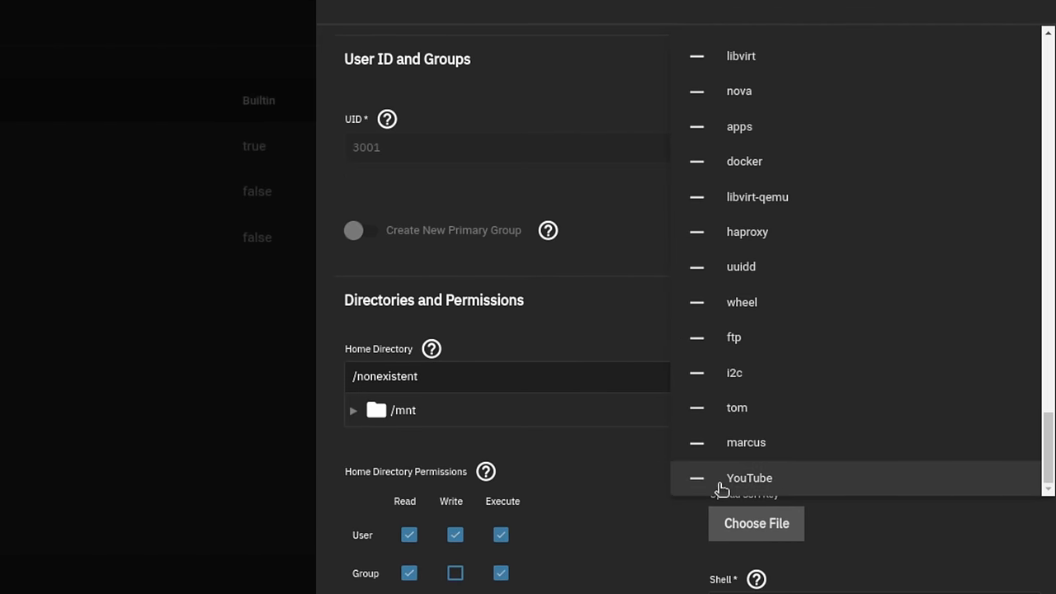
click(702, 480)
click(614, 577)
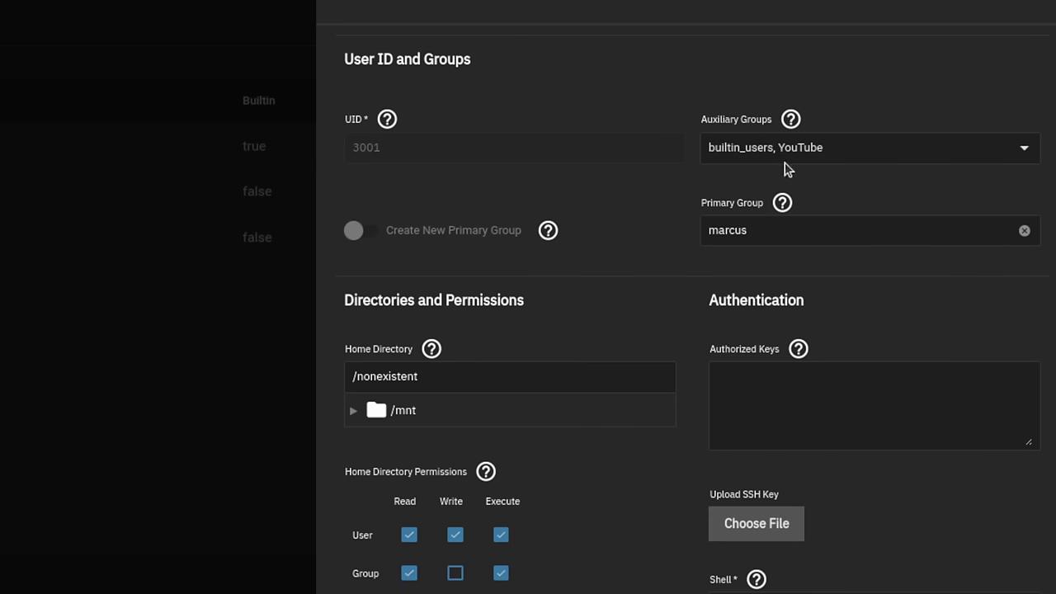
scroll(565, 548, down, 3)
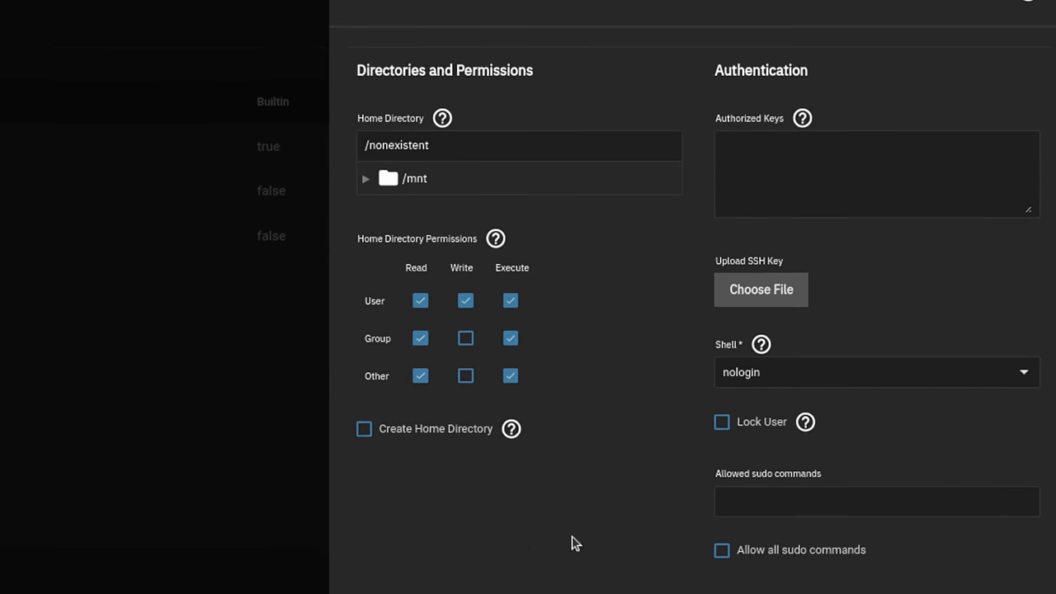
click(613, 572)
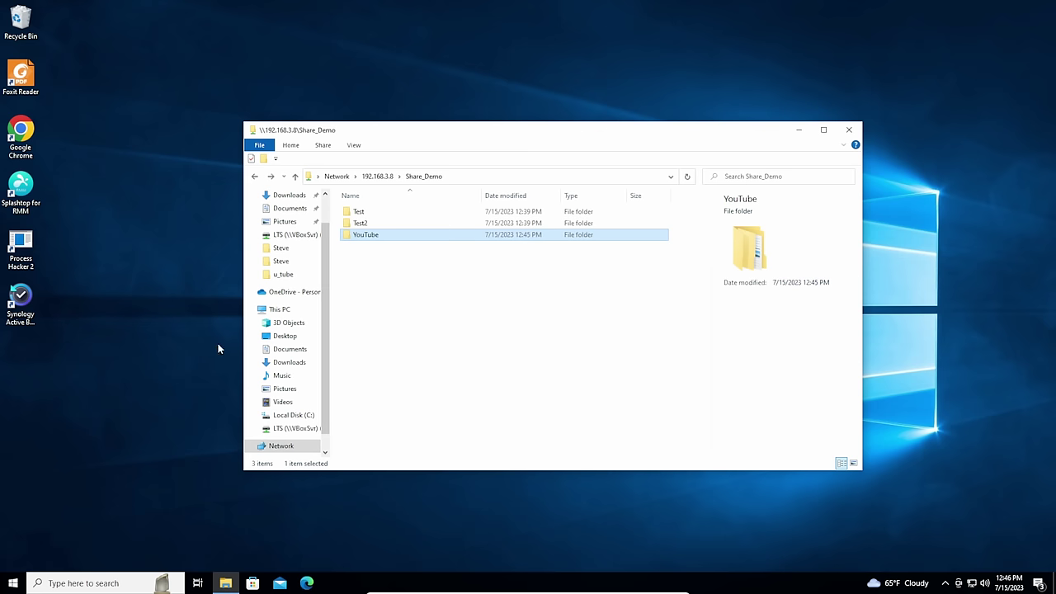
click(411, 334)
double_click(374, 239)
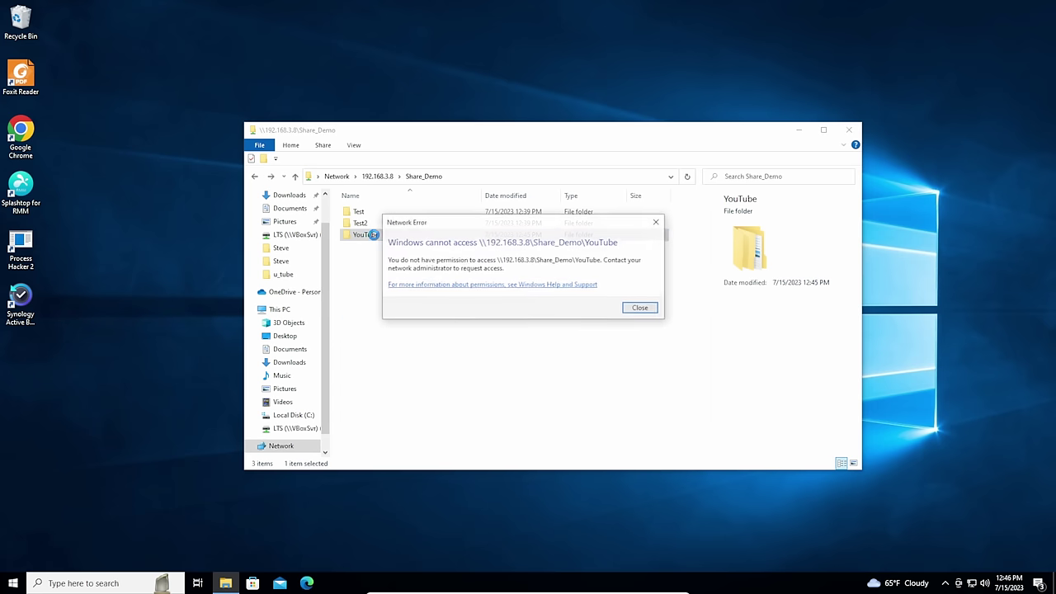
click(649, 316)
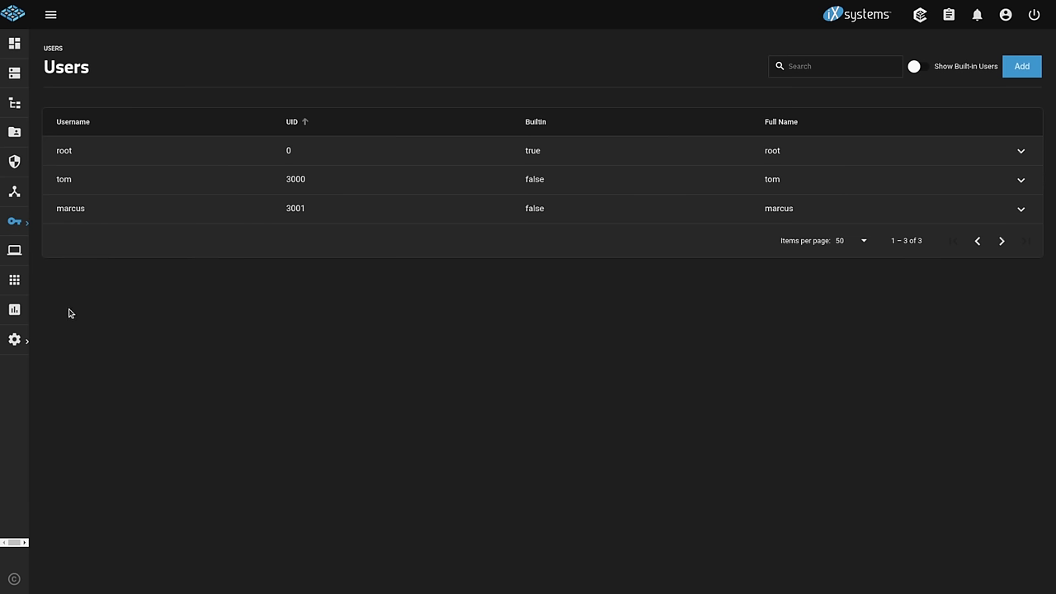
- In System Settings > Services, stop SMB, confirm the prompt, and start it again
click(14, 340)
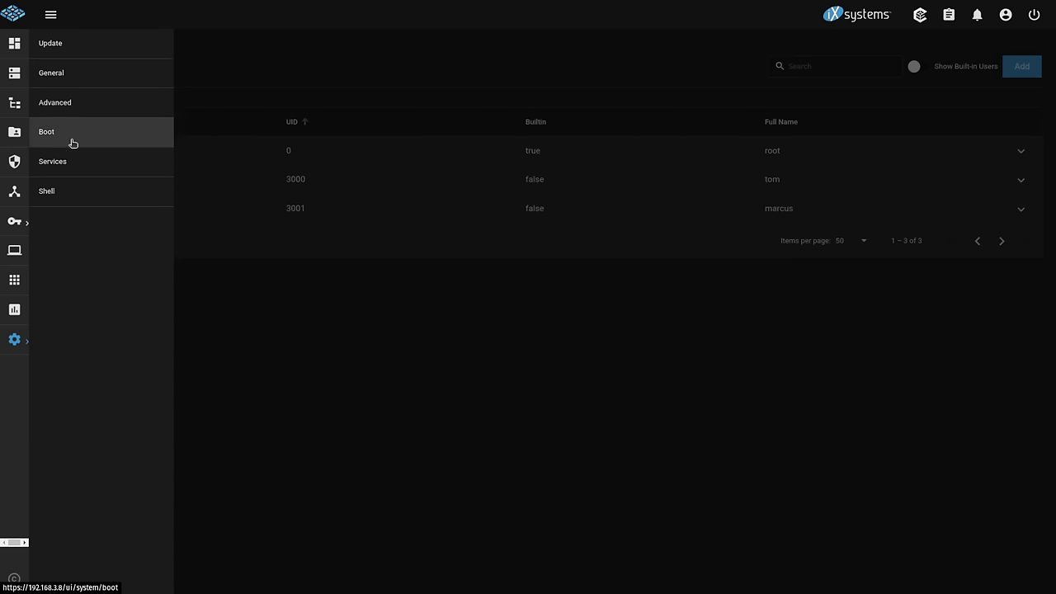
click(71, 154)
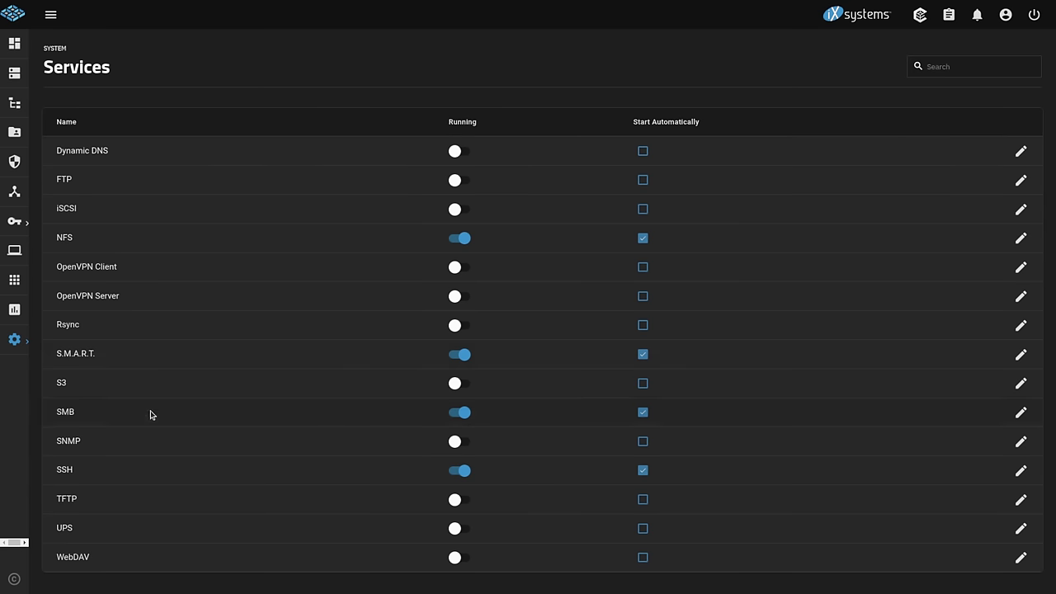
click(464, 416)
click(546, 330)
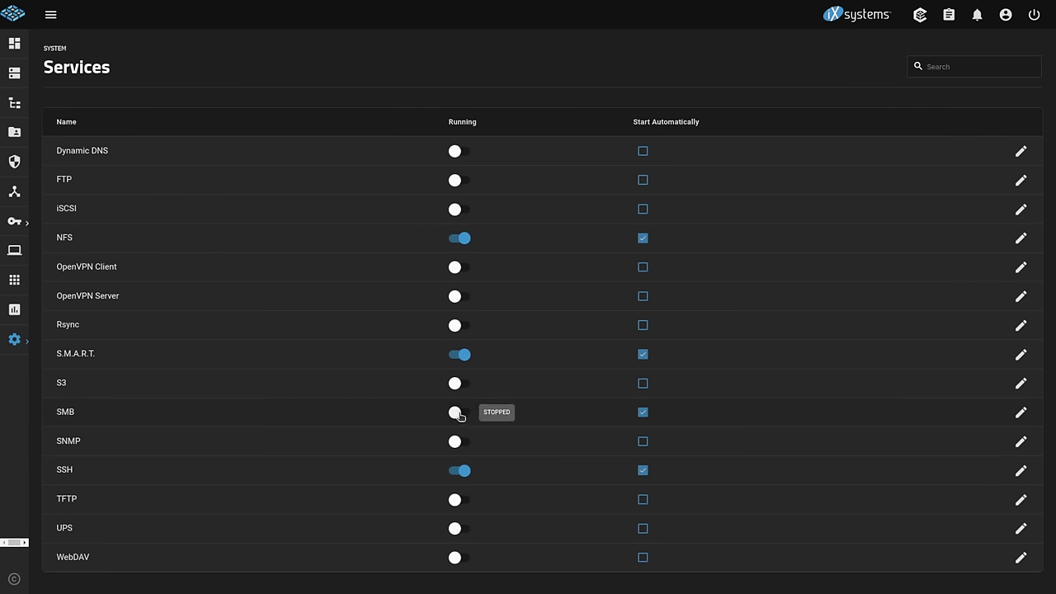
click(460, 415)
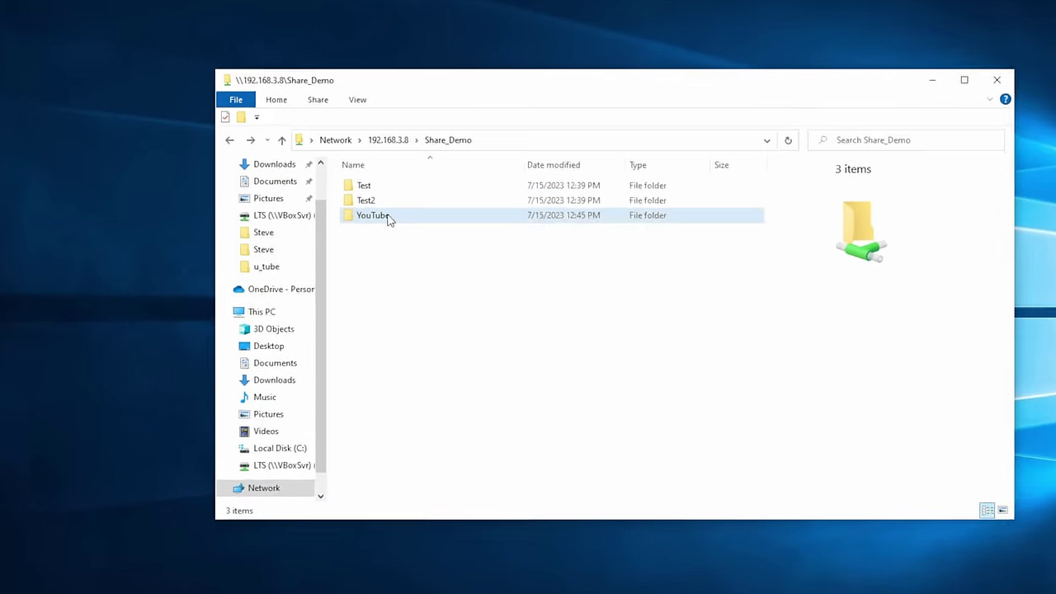
- Delete the tysdretrdt folder from the YouTube folder and go back up to Share_Demo
double_click(379, 234)
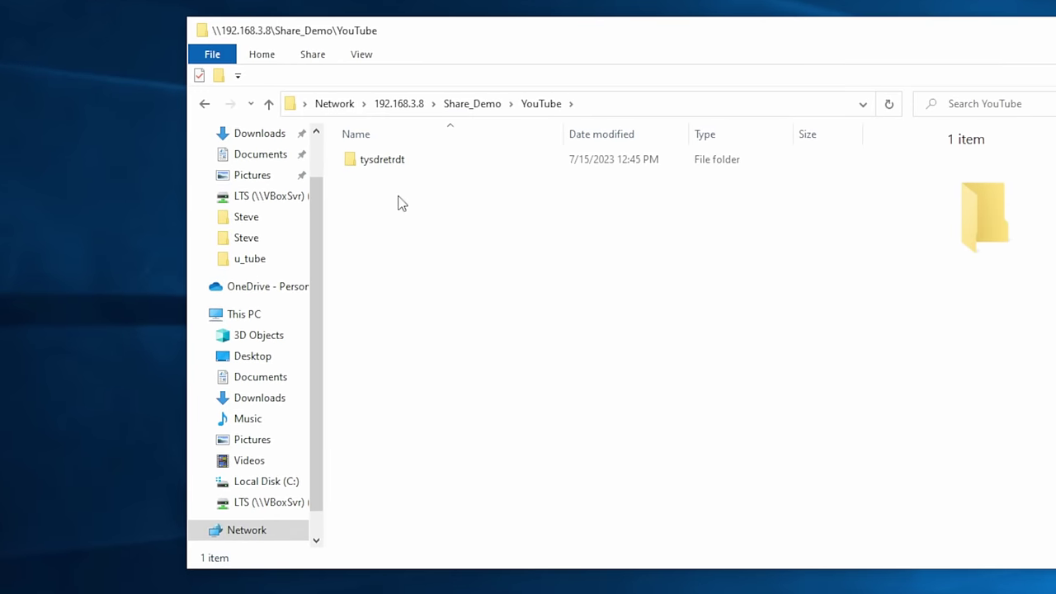
right_click(429, 256)
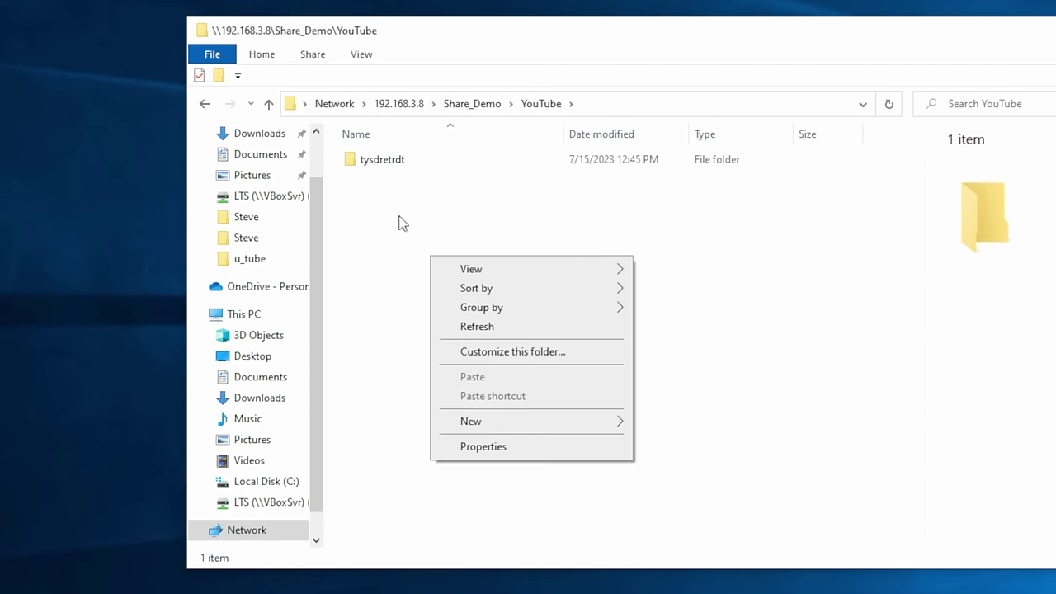
click(389, 201)
click(403, 165)
key(Delete)
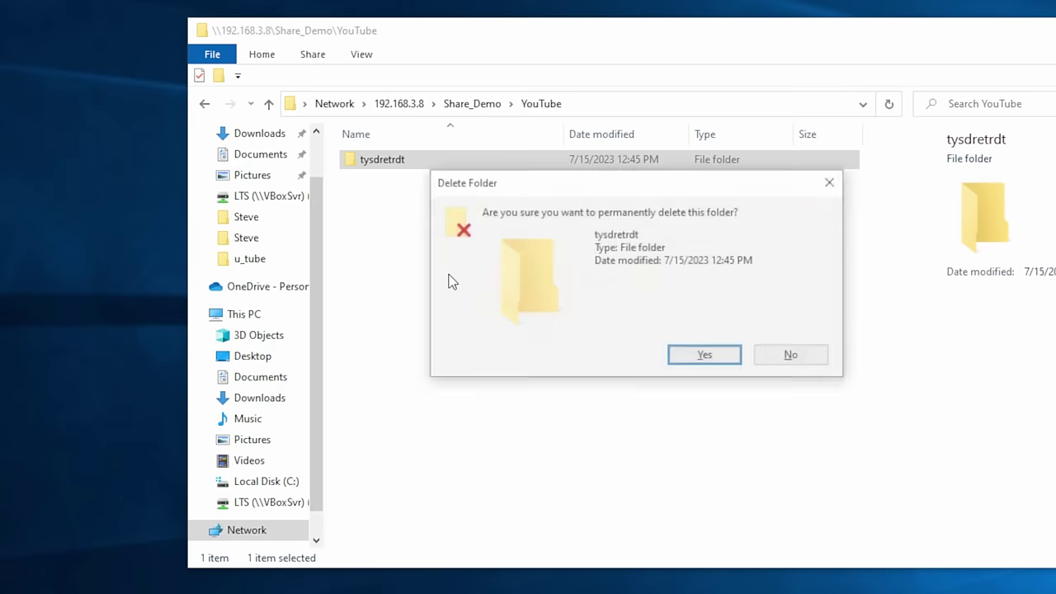
key(Return)
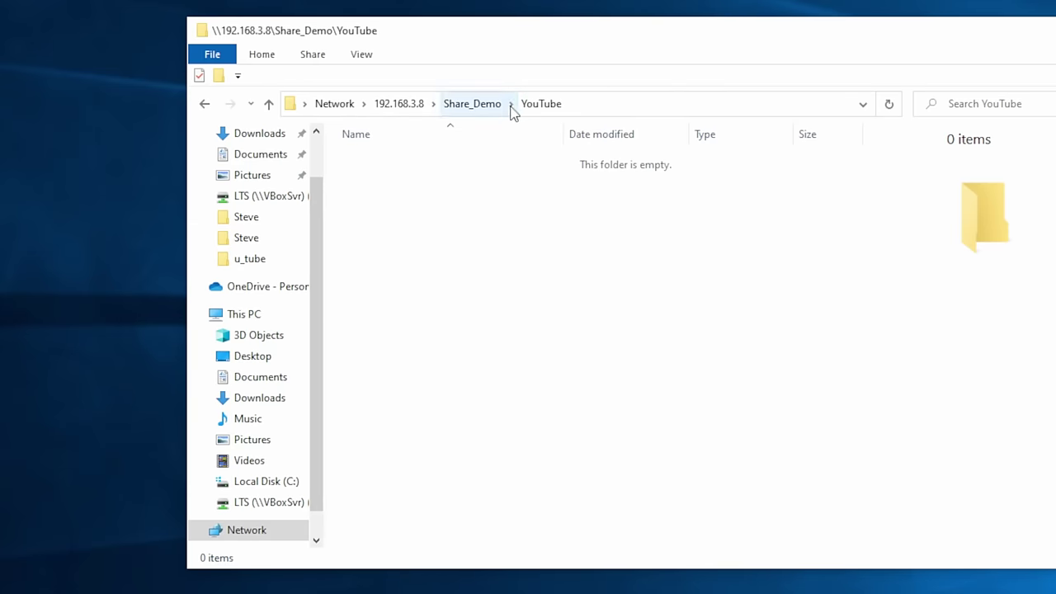
click(495, 106)
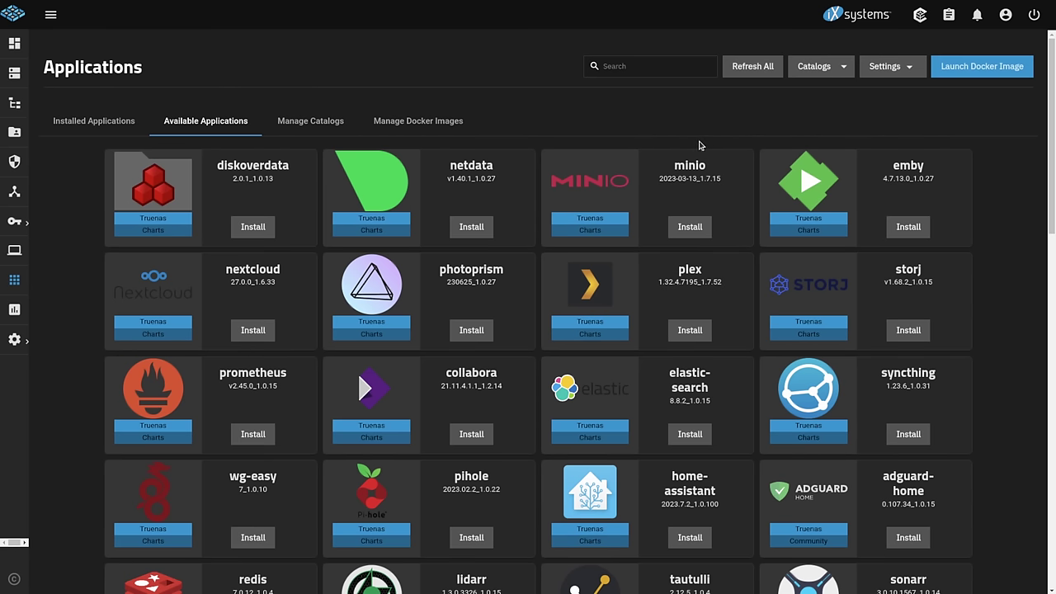
- In the advanced Kubernetes settings, try turning off Host Path Safety Checks but cancel at the warning
click(883, 70)
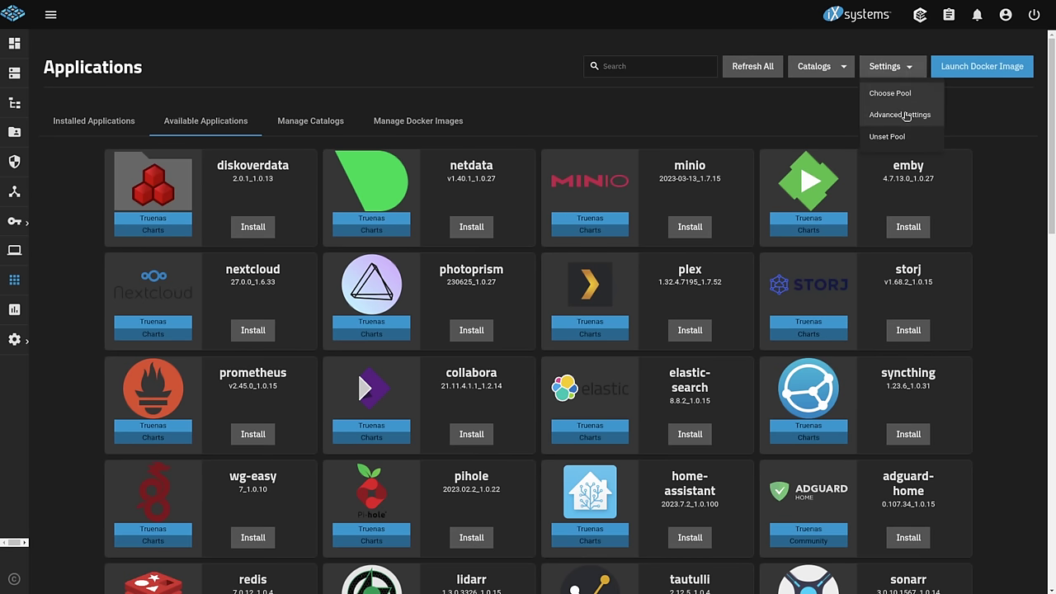
click(906, 116)
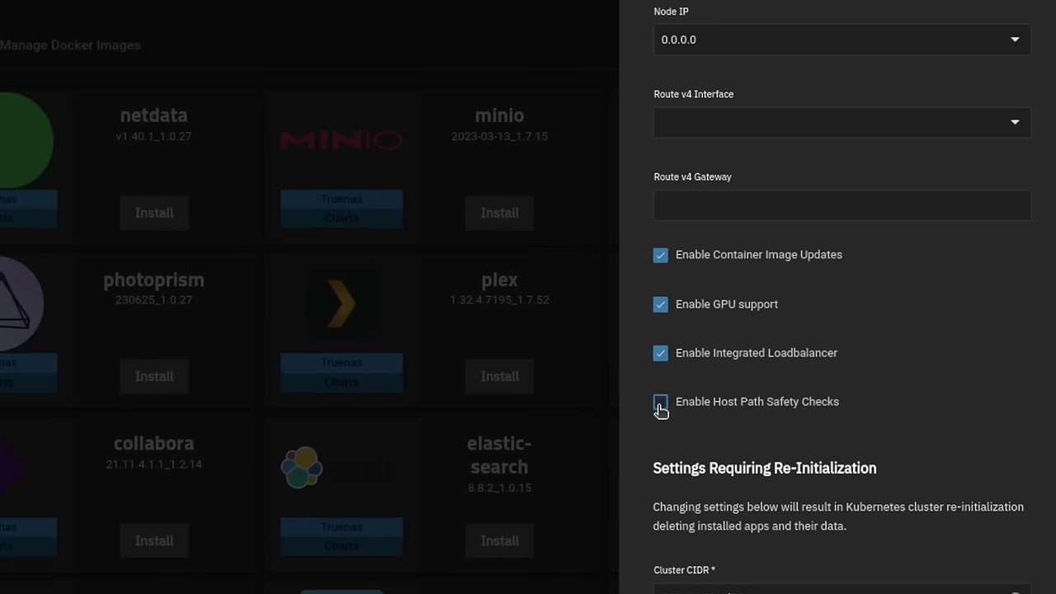
click(660, 406)
click(660, 403)
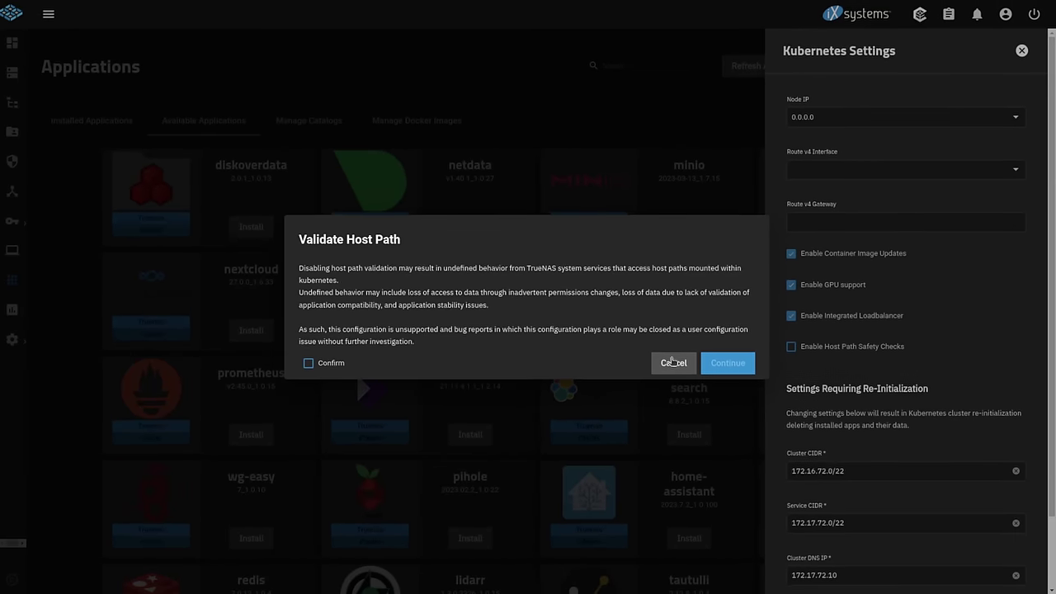
click(334, 364)
click(683, 363)
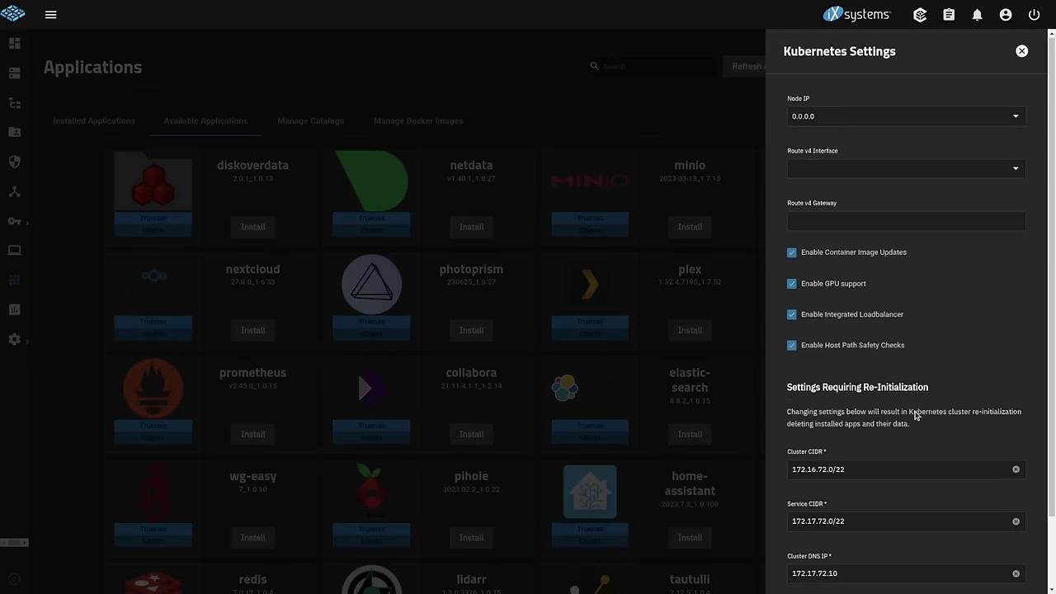
scroll(915, 415, down, 2)
scroll(914, 415, up, 2)
- Close the Kubernetes settings panel, reopen it, and close it again
click(1021, 52)
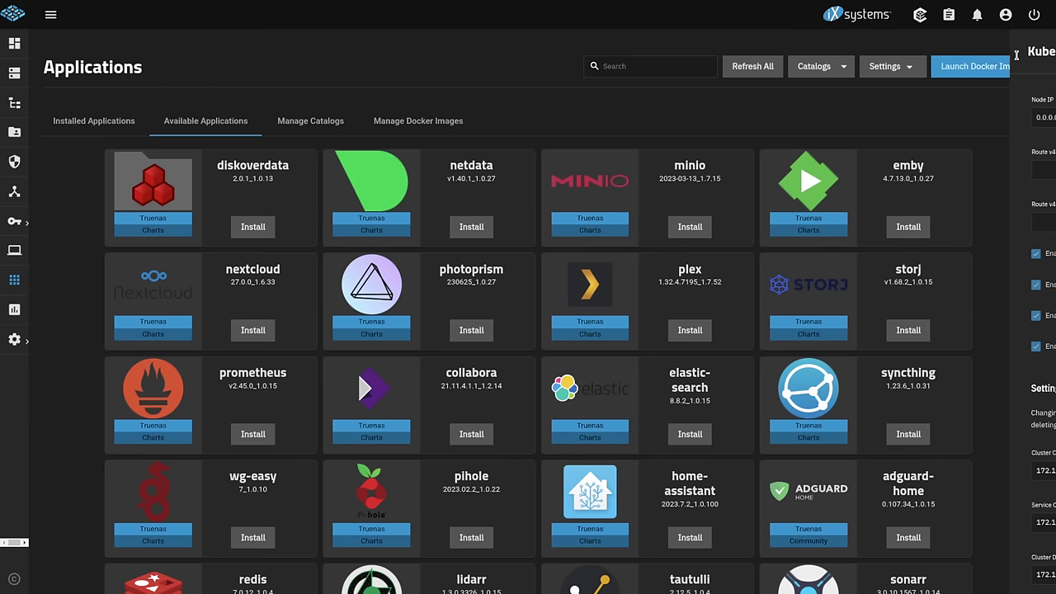
click(893, 67)
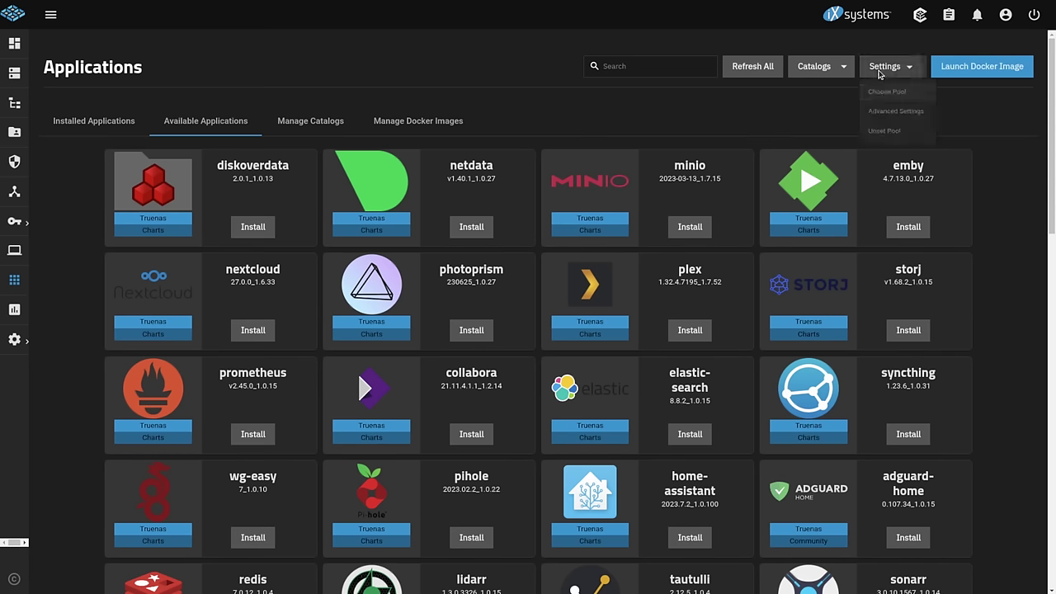
click(923, 115)
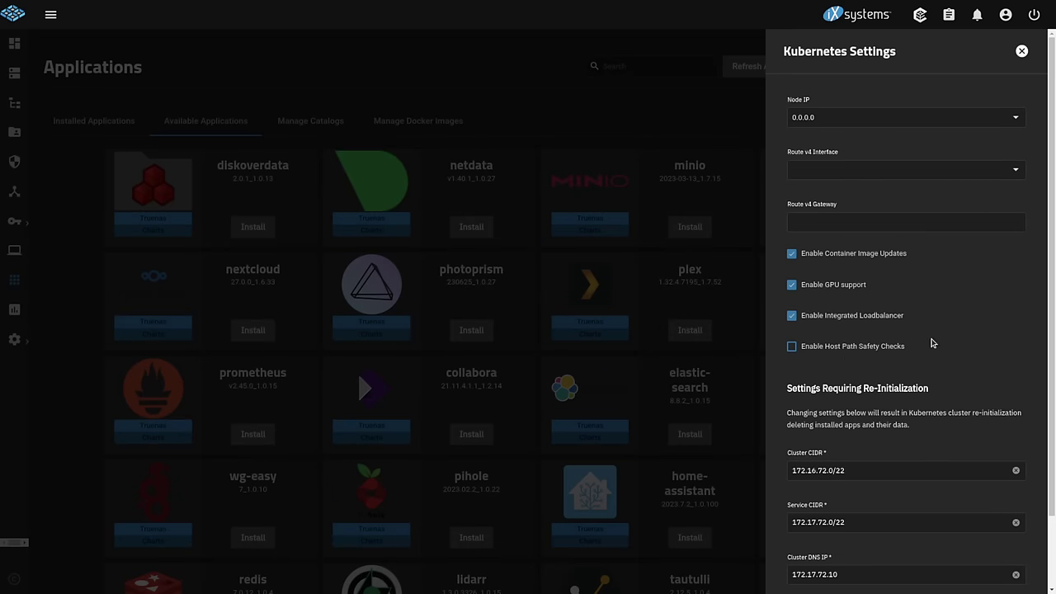
click(1021, 52)
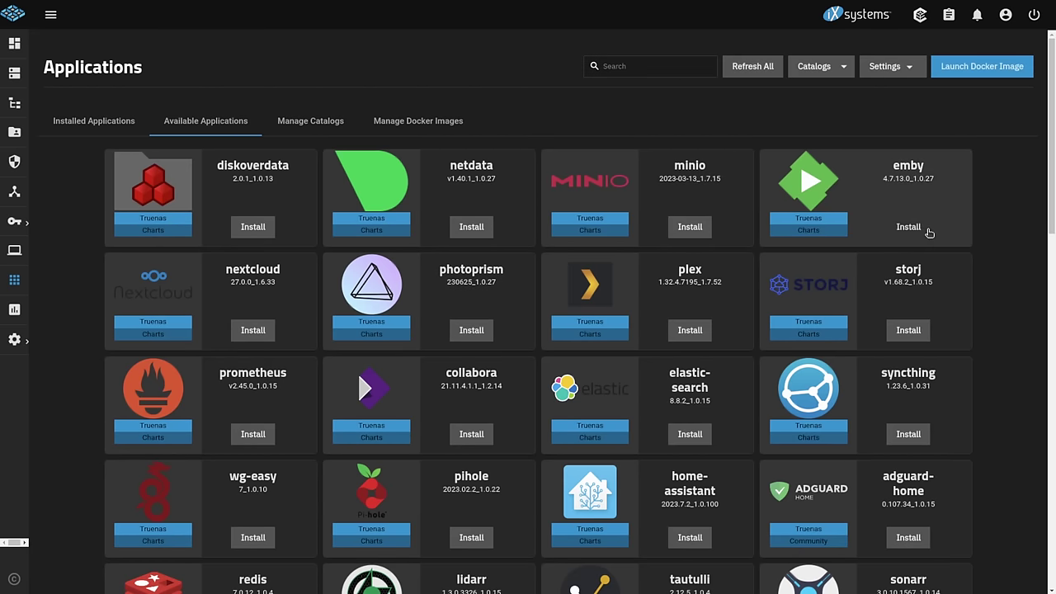
- Search the apps for 'file' and begin installing filebrowser
click(648, 68)
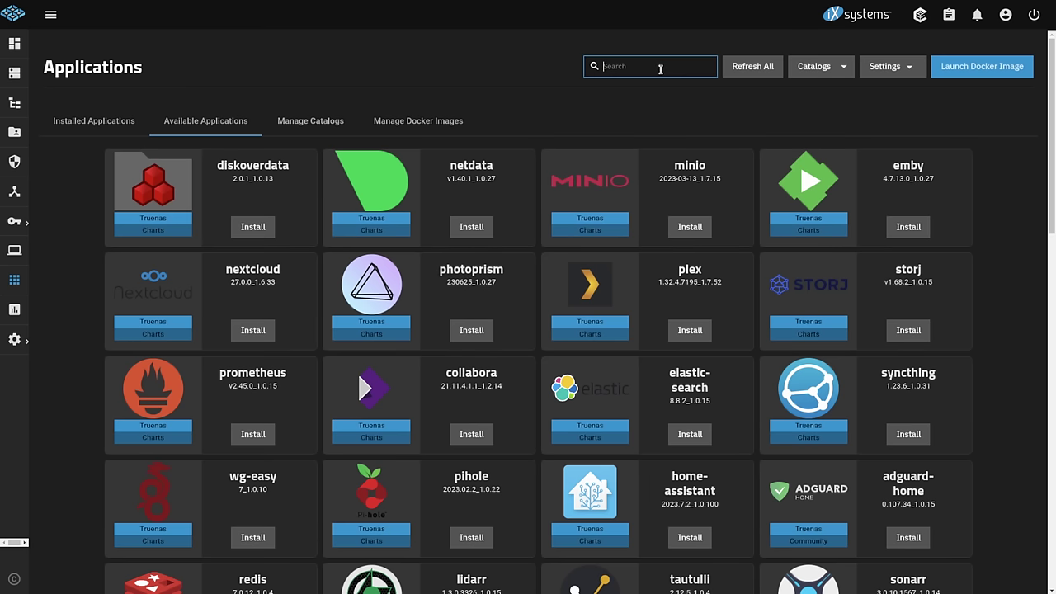
text(file)
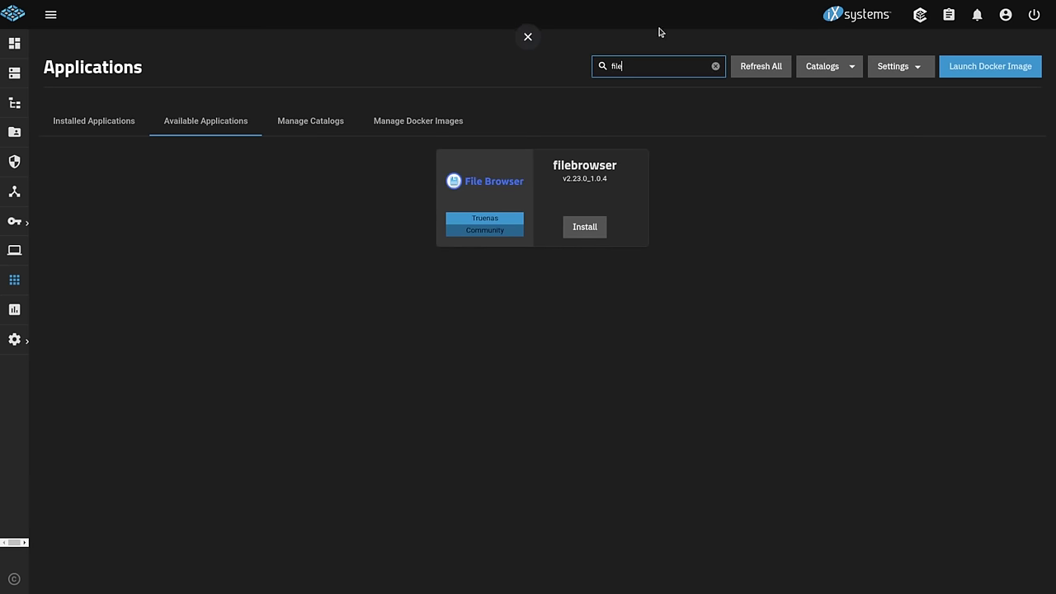
click(597, 228)
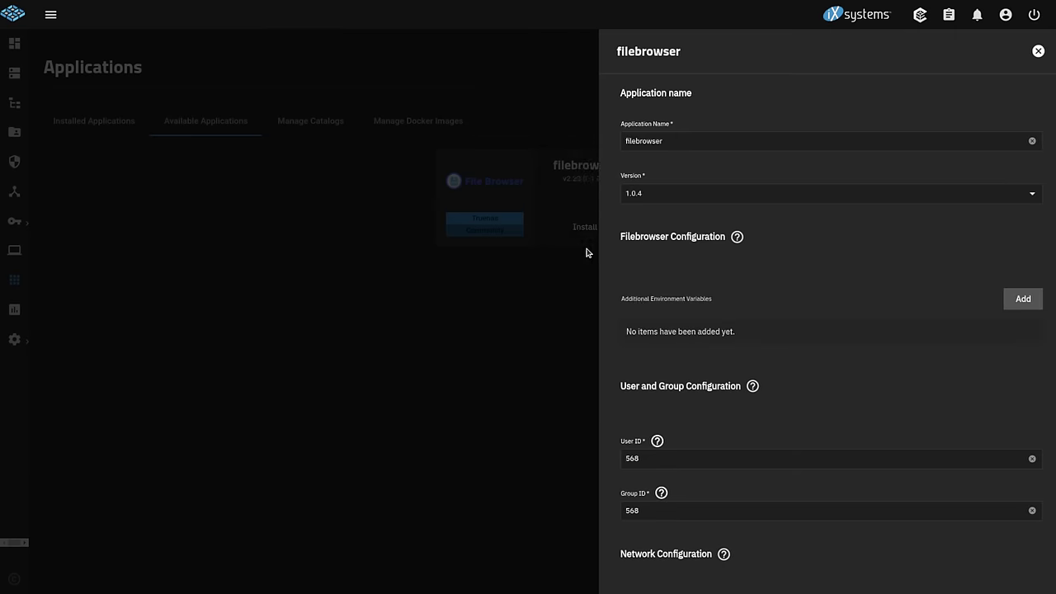
scroll(654, 326, down, 6)
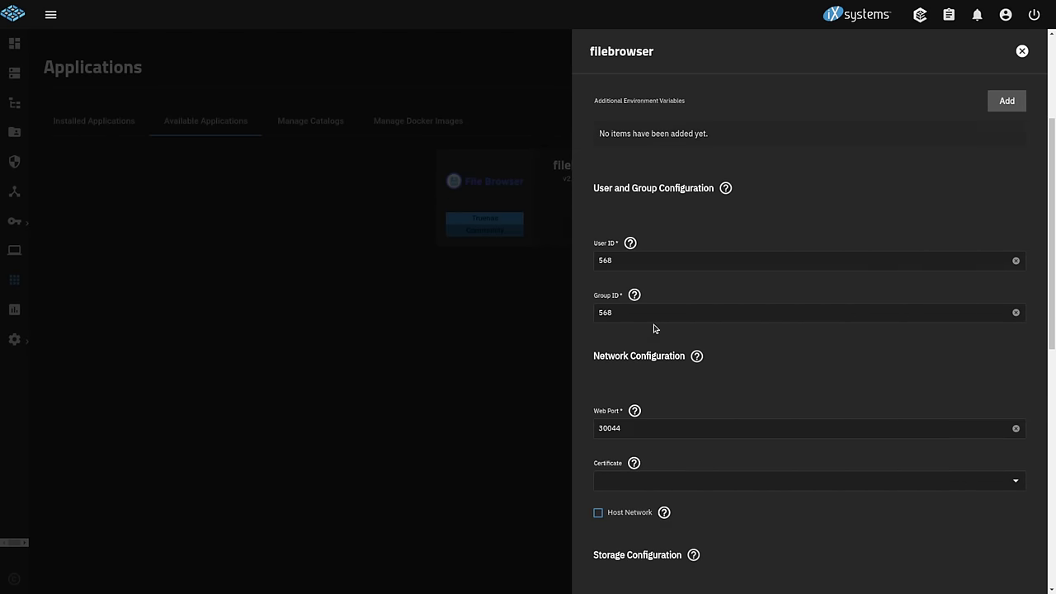
scroll(654, 328, down, 3)
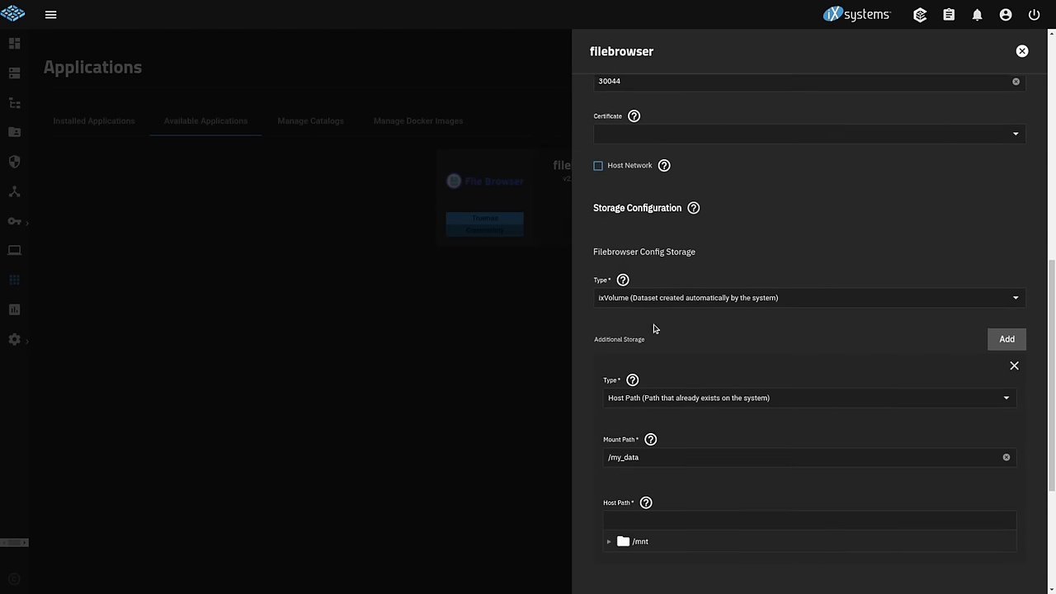
- Mount host path /mnt/Apoc/Share_Demo at /Share_Demo, install filebrowser, and open its web portal
click(665, 223)
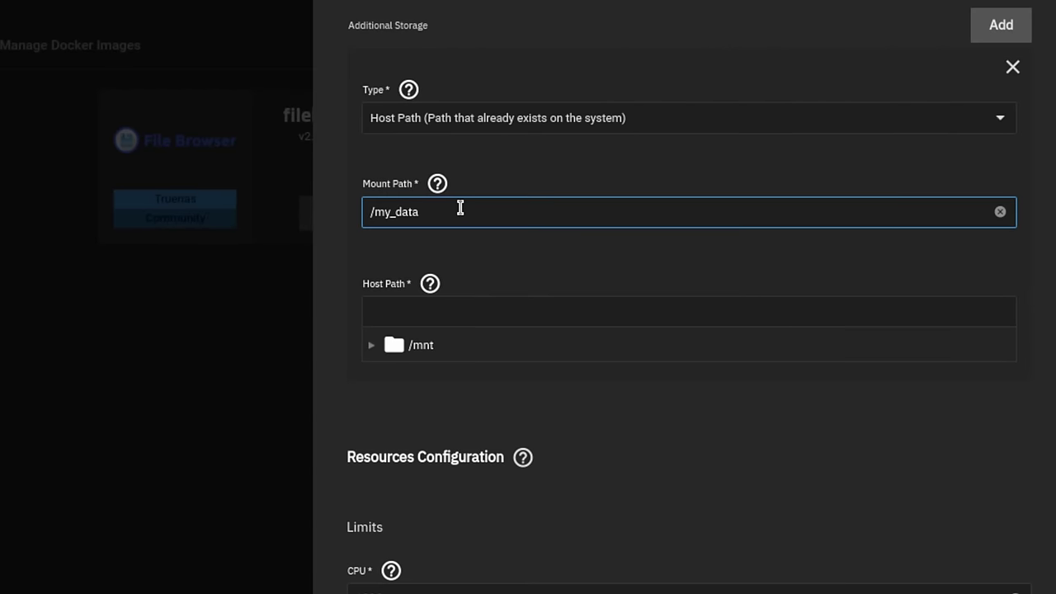
double_click(582, 218)
text(Share_Demo)
click(371, 347)
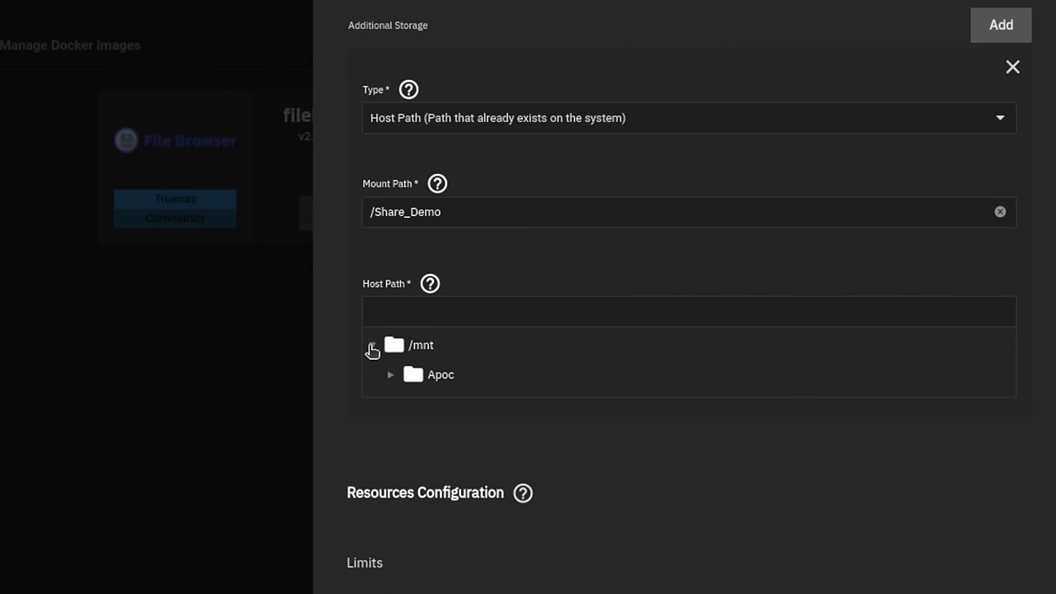
click(391, 376)
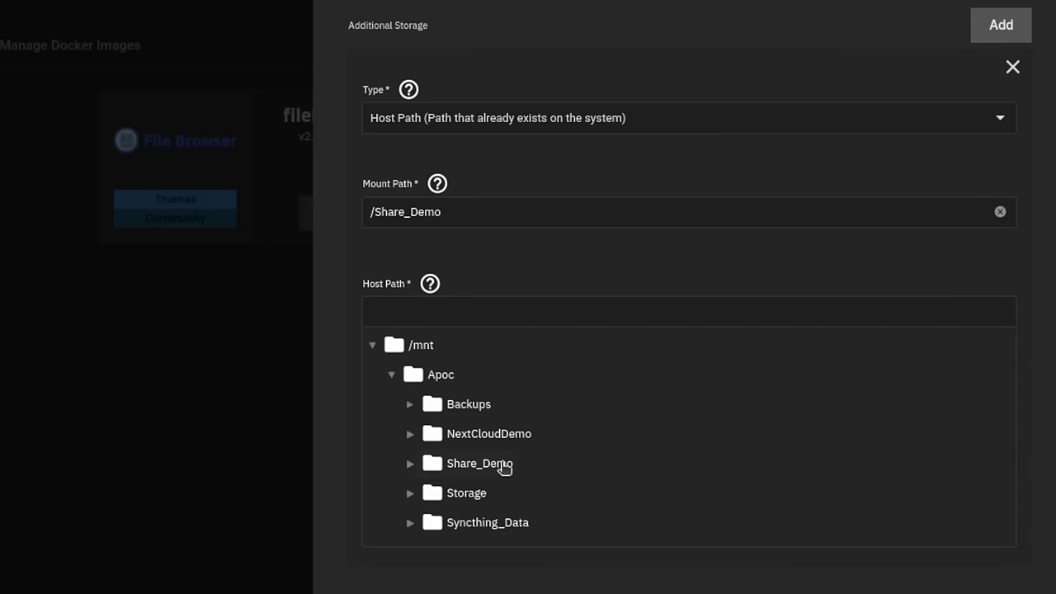
click(501, 464)
scroll(737, 337, down, 2)
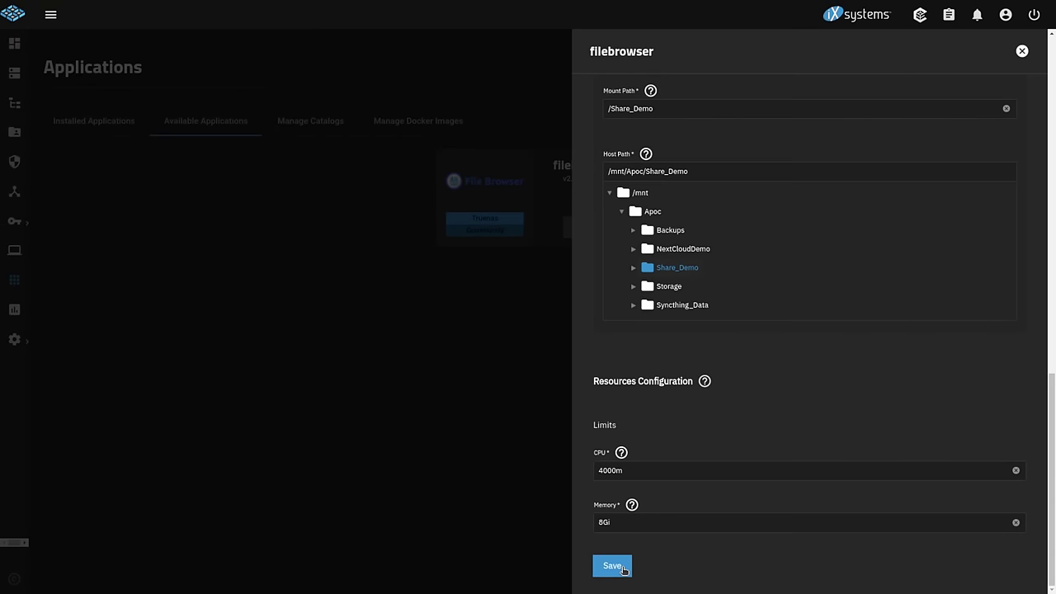
click(624, 570)
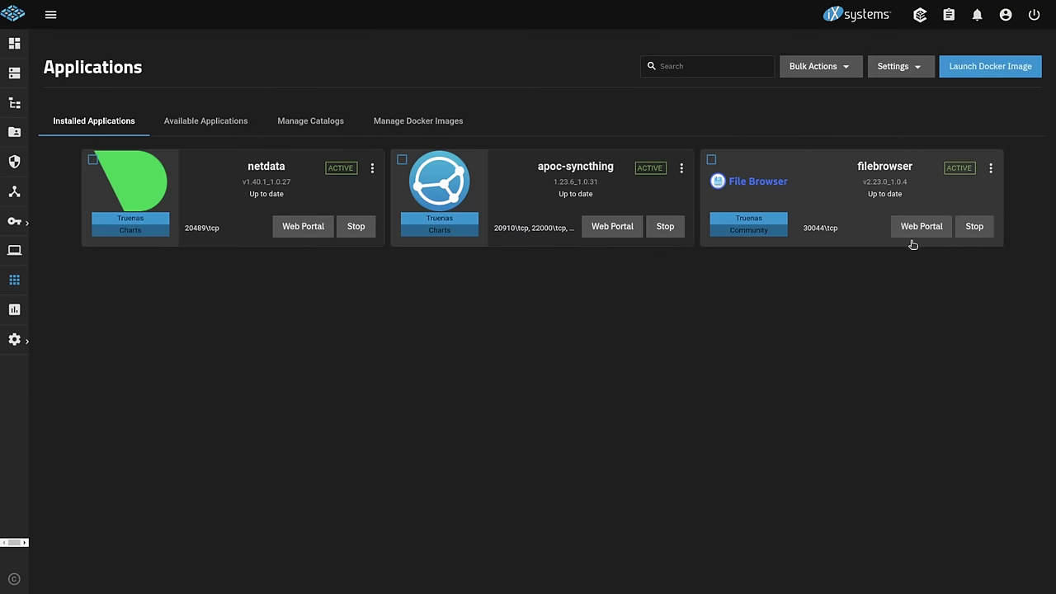
click(913, 236)
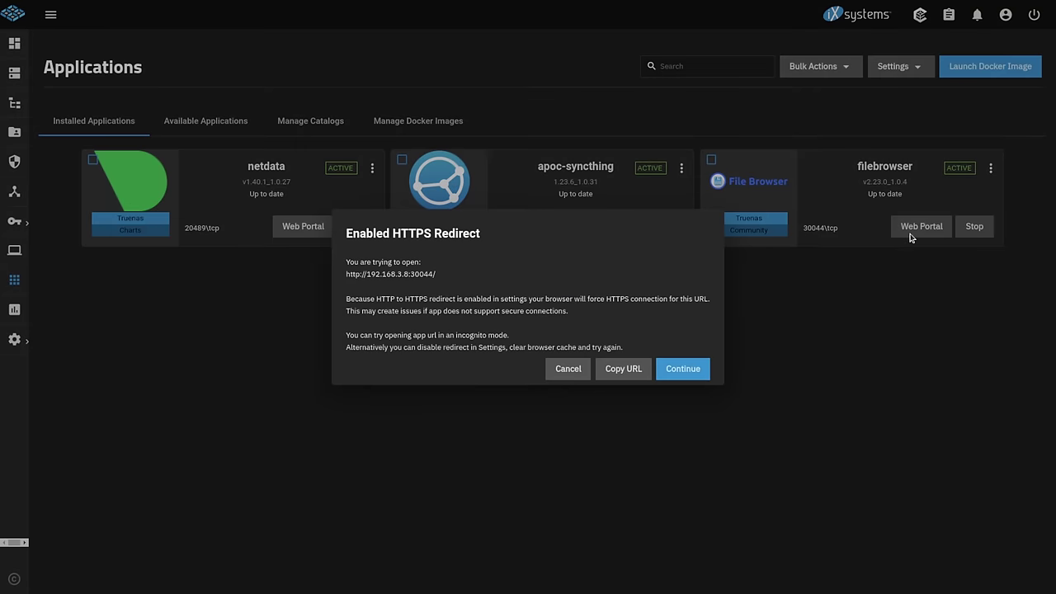
- Sign in to File Browser with the admin account credentials
click(696, 372)
text(admin)
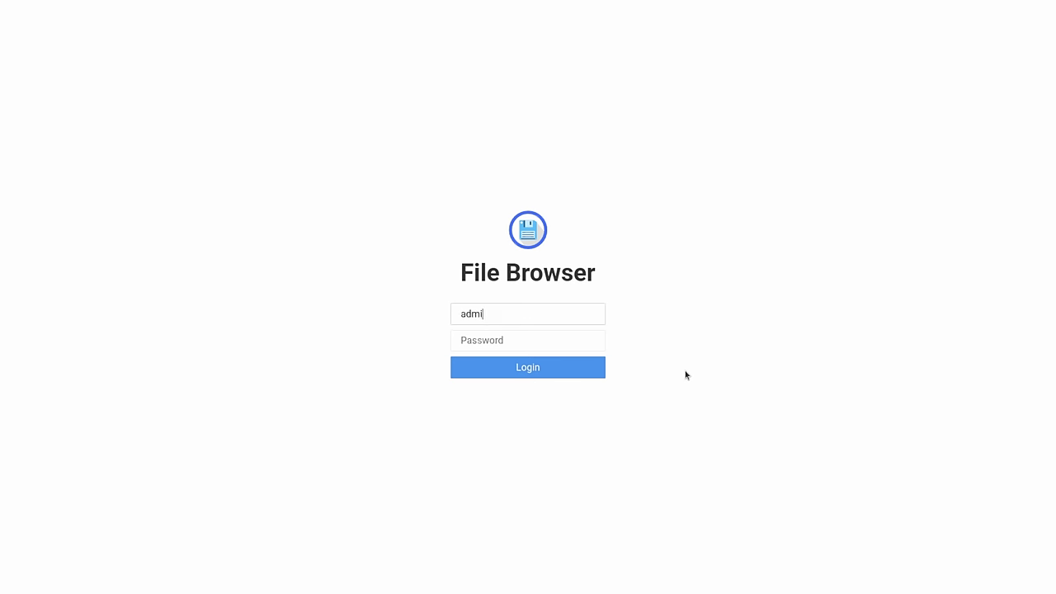
key(Tab)
text(admin)
key(Return)
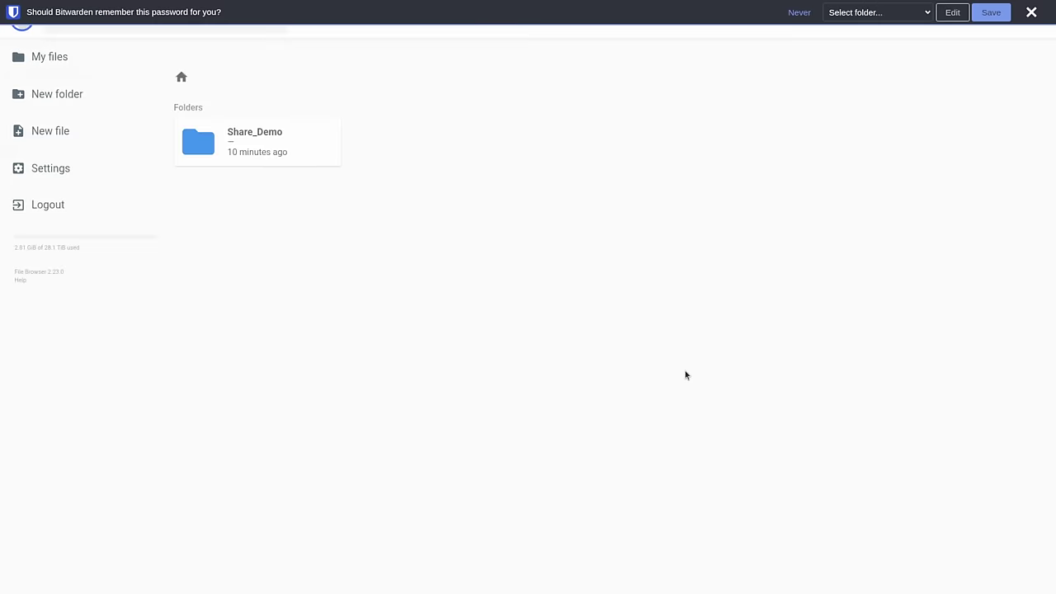
- Browse Share_Demo's Test2, Test and YouTube folders, then start a single-file upload into Share_Demo
double_click(244, 145)
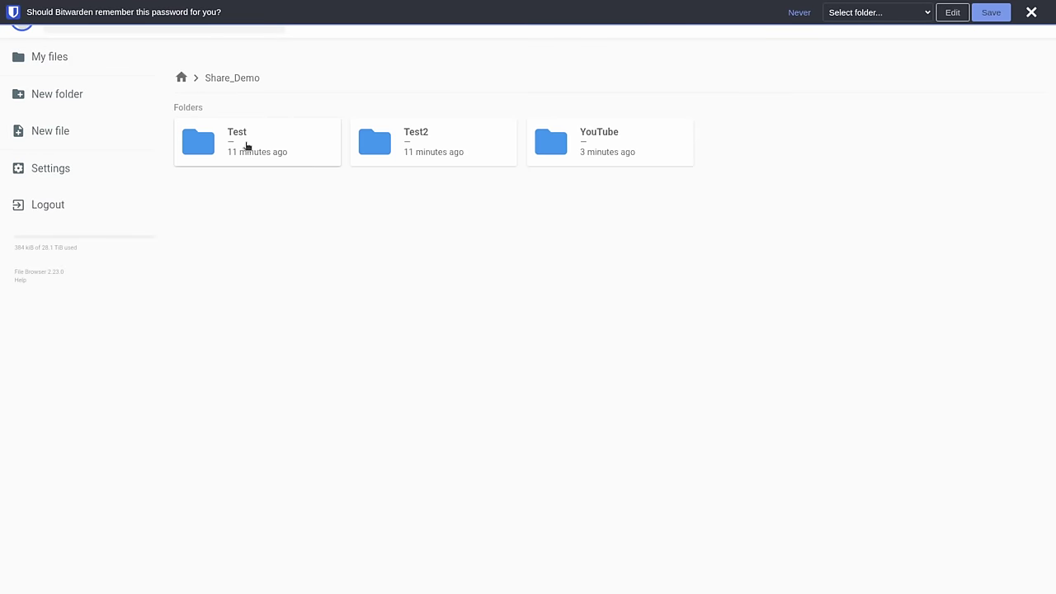
double_click(422, 152)
click(241, 77)
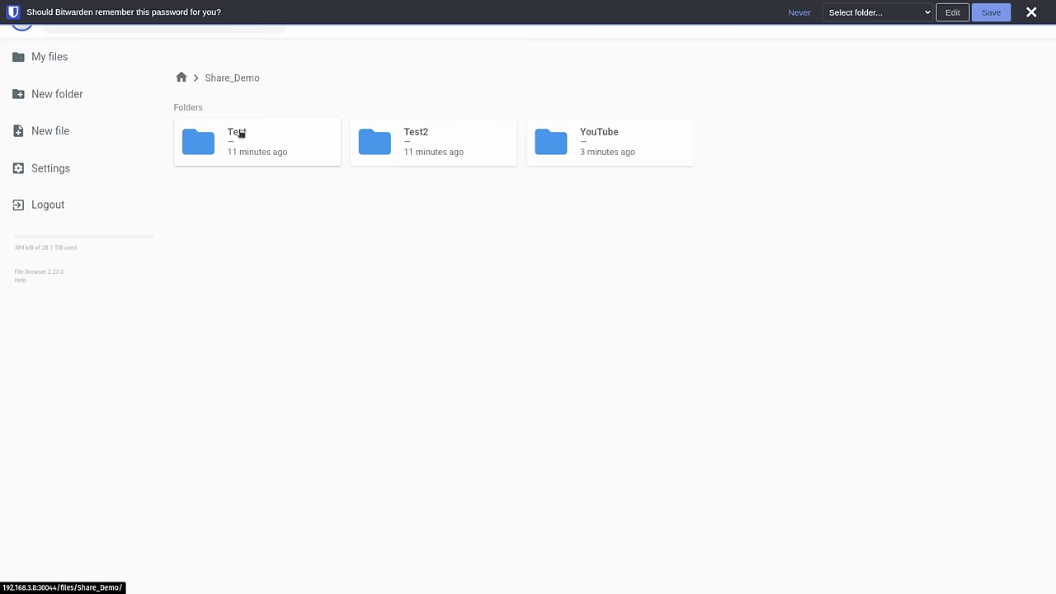
double_click(238, 135)
click(236, 79)
double_click(566, 148)
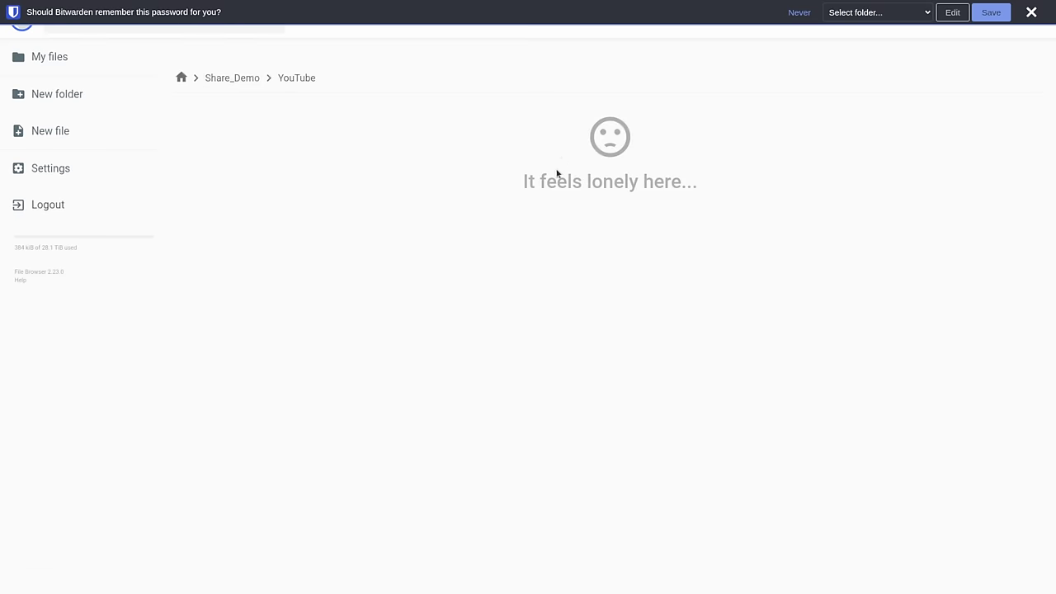
click(1030, 12)
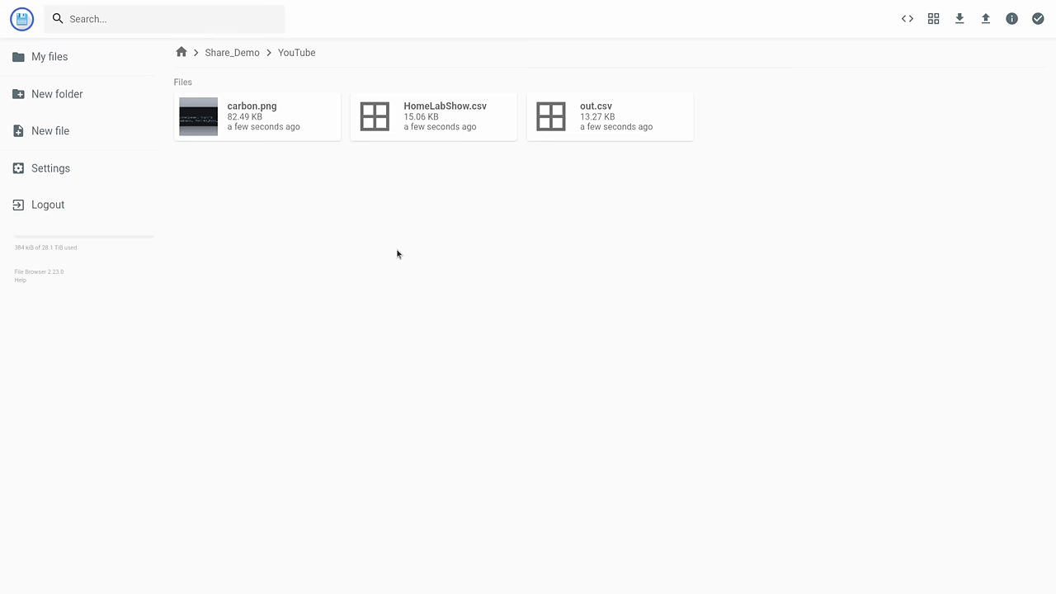
click(239, 53)
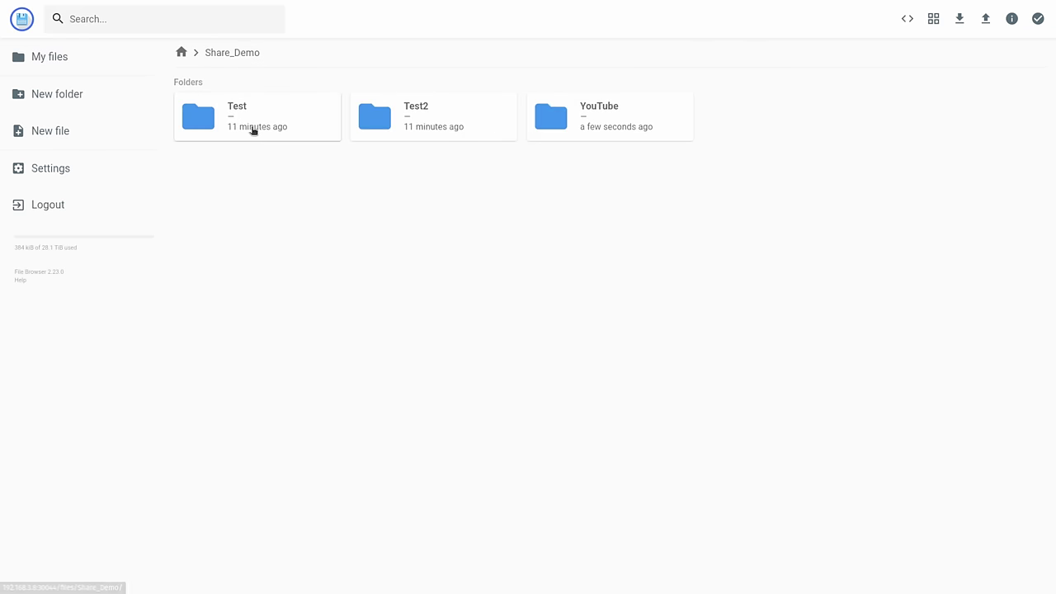
click(984, 24)
click(476, 322)
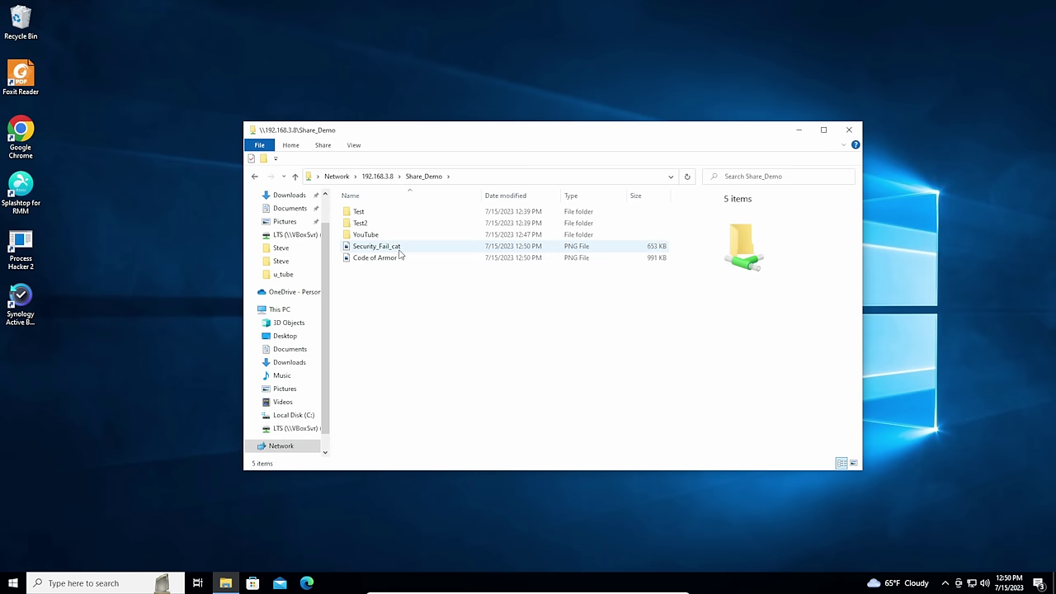
- View Security_Fail_cat in Photos, then paste a Security_Fail_cat - Copy into Share_Demo
double_click(398, 249)
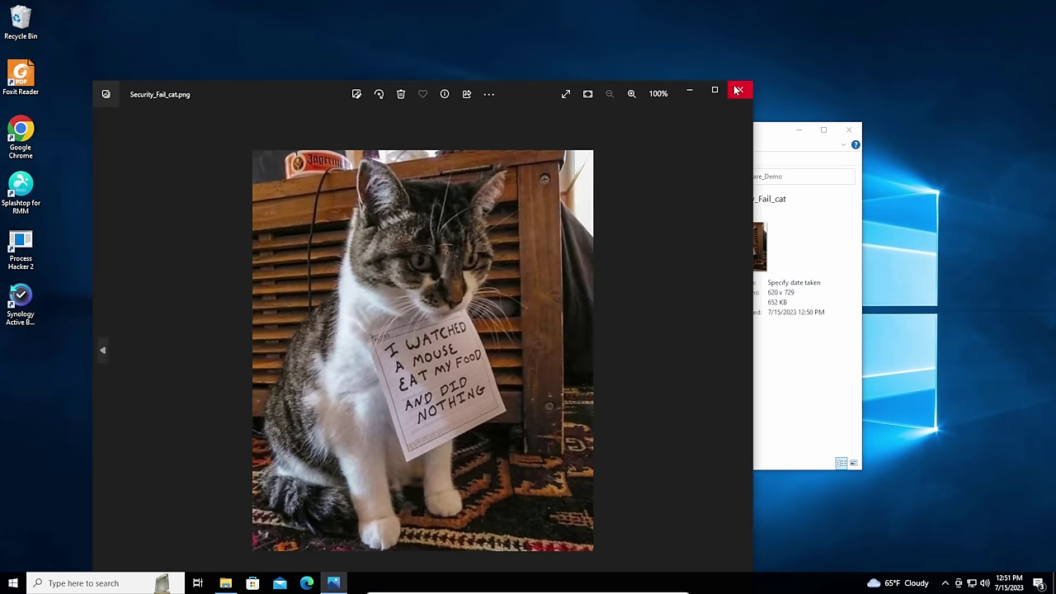
click(742, 89)
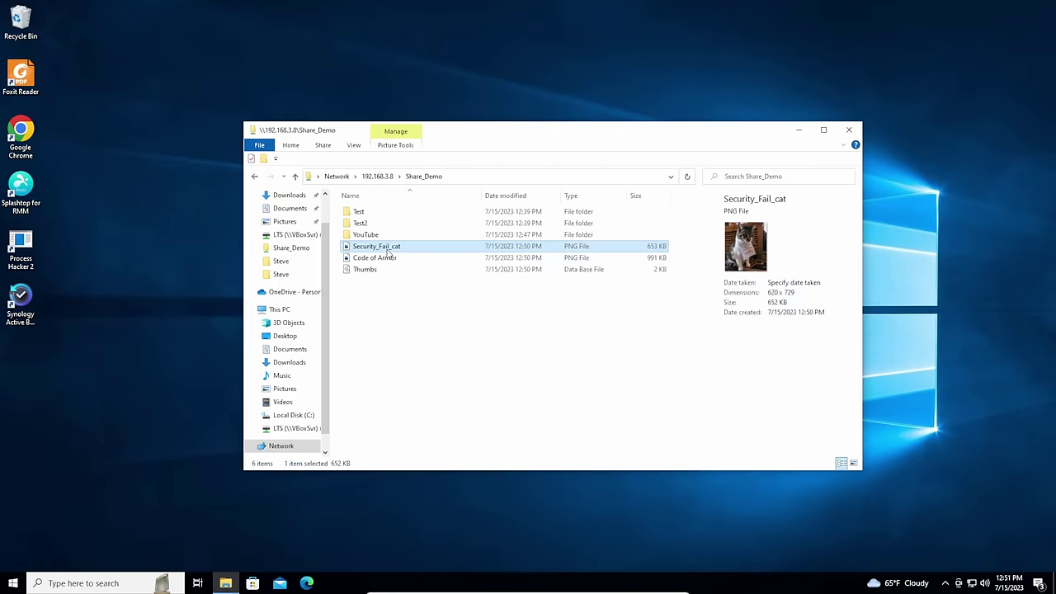
click(413, 349)
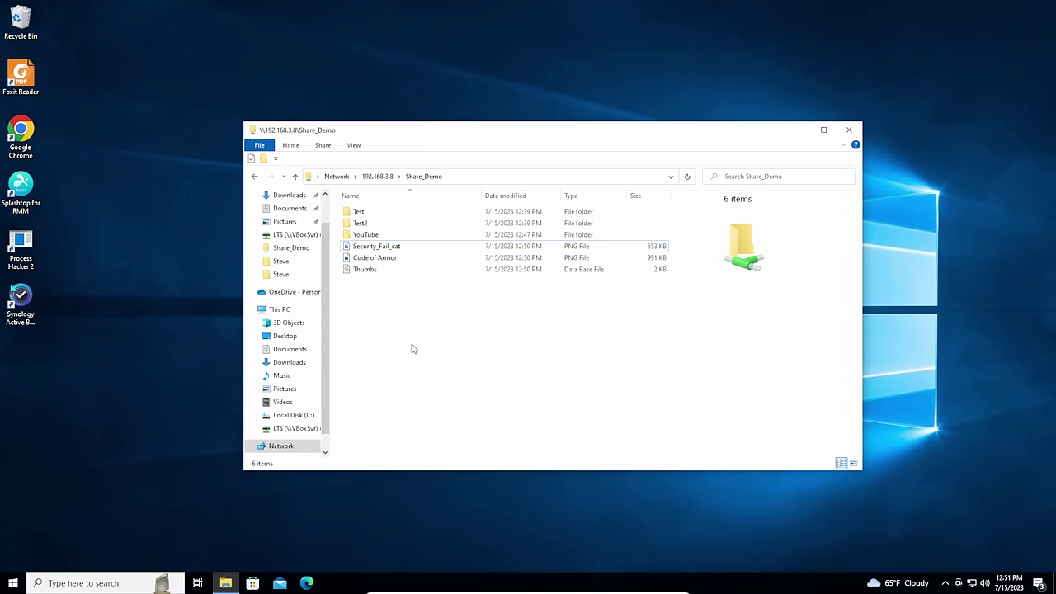
key(ctrl+v)
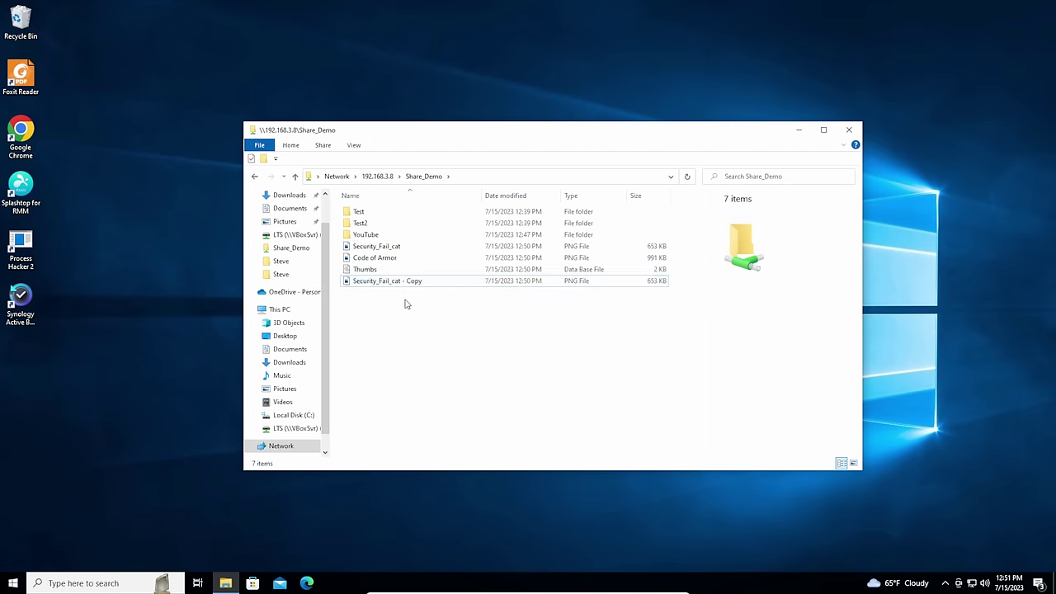
click(402, 279)
click(395, 248)
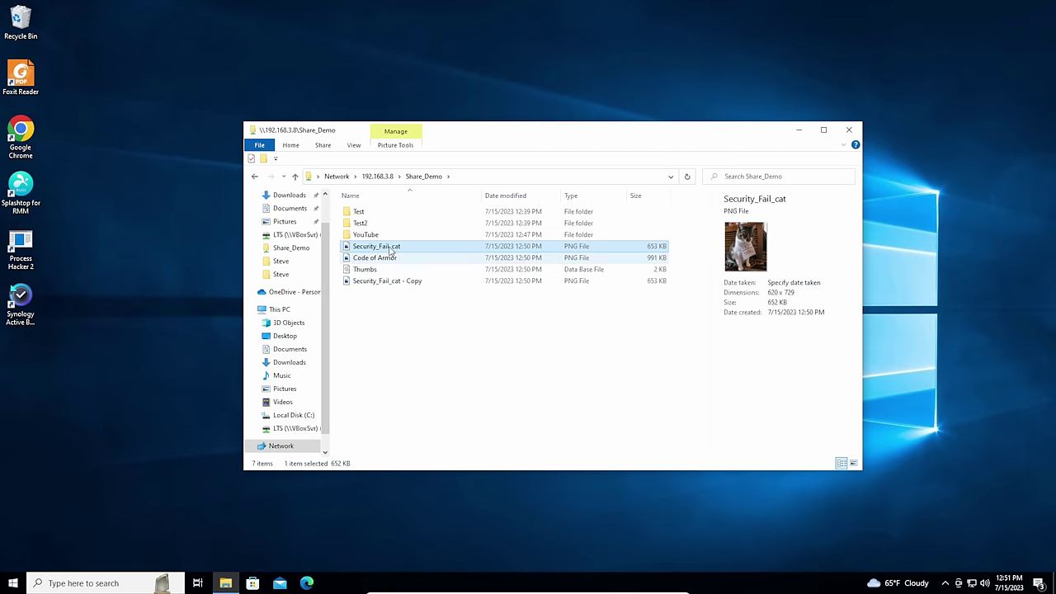
click(388, 258)
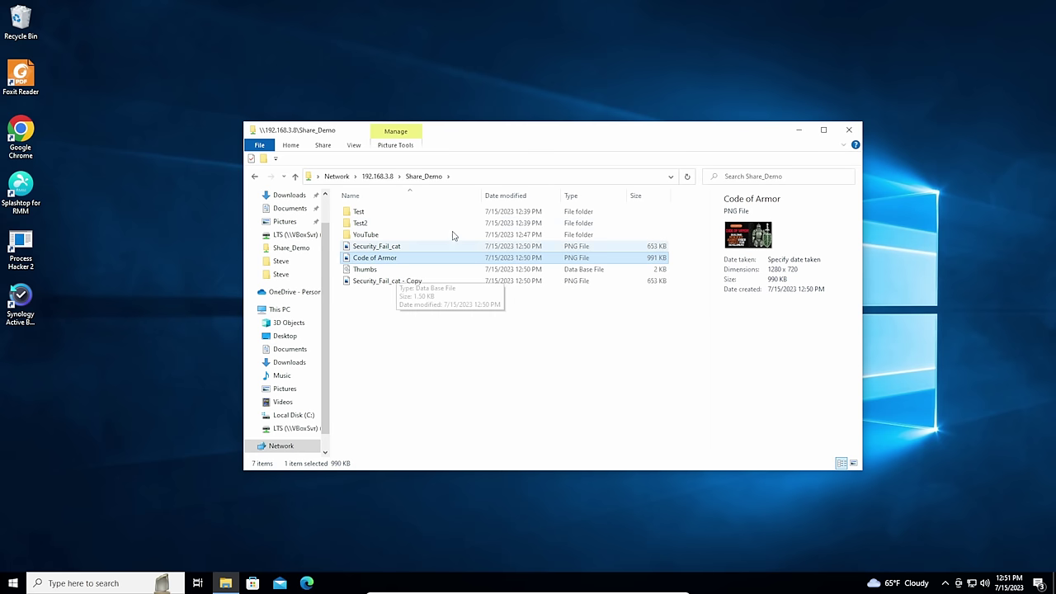
- Reload File Browser's Share_Demo view to show Security_Fail_cat - Copy and Thumbs.db
click(386, 235)
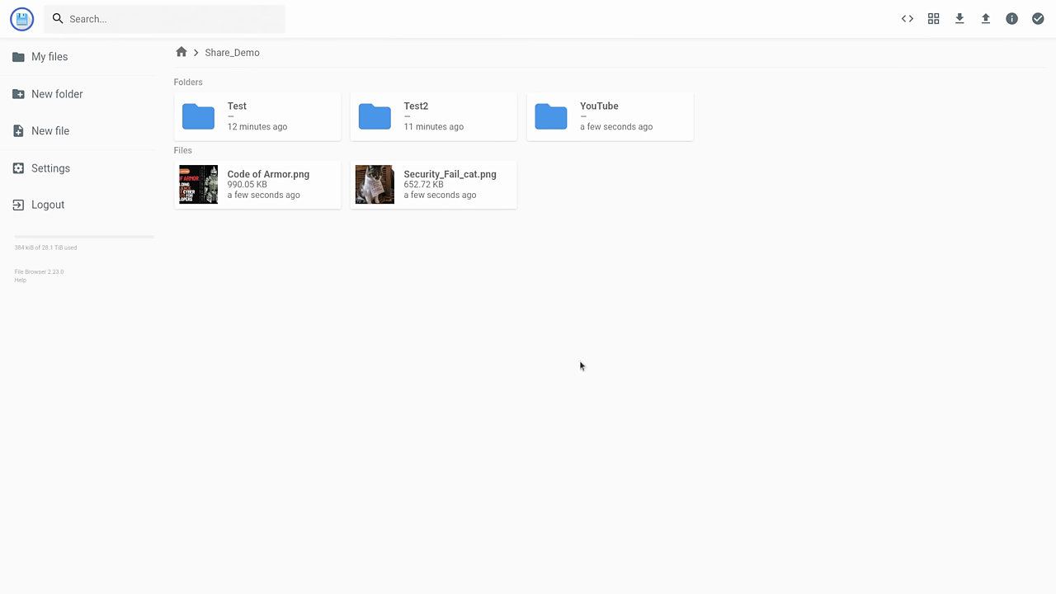
key(F5)
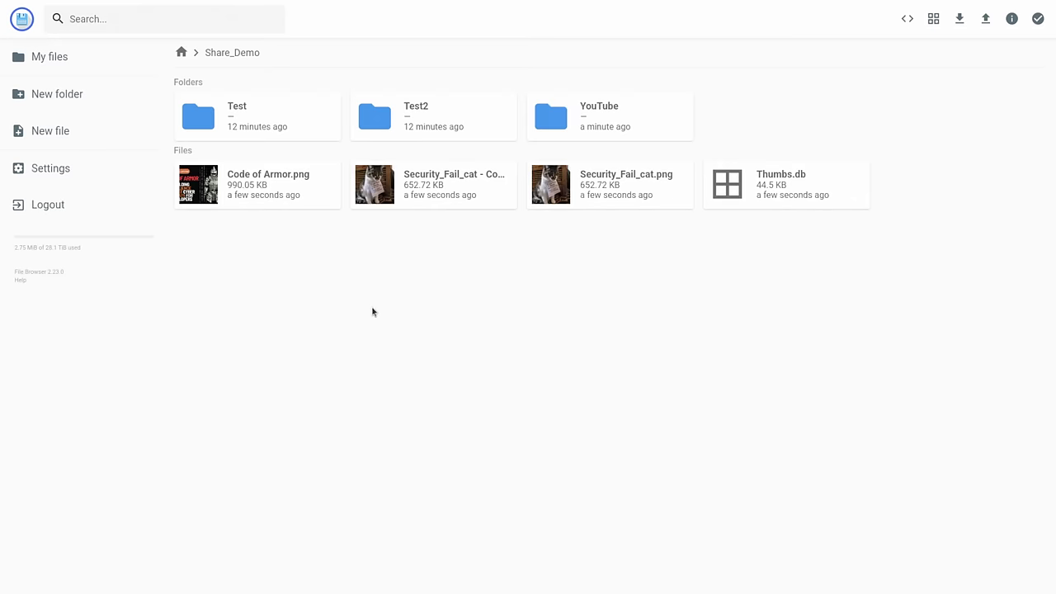
click(472, 203)
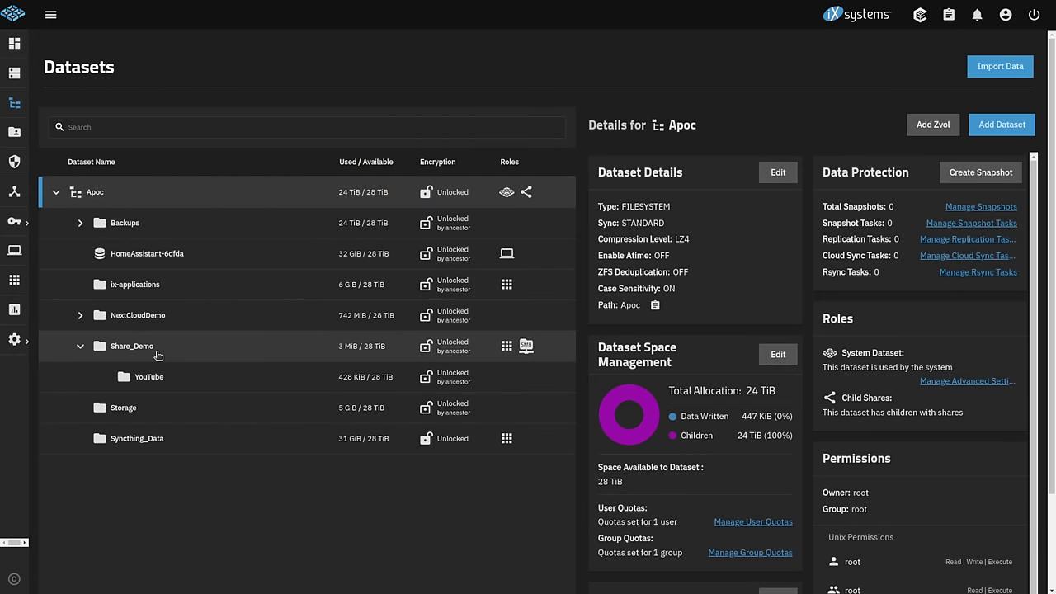
click(157, 355)
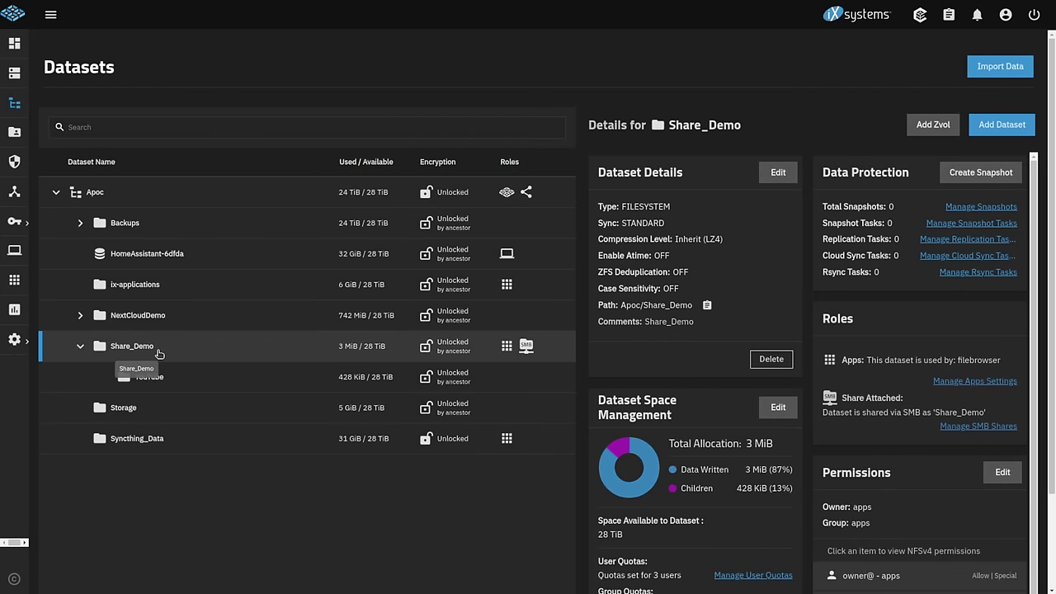
click(1001, 472)
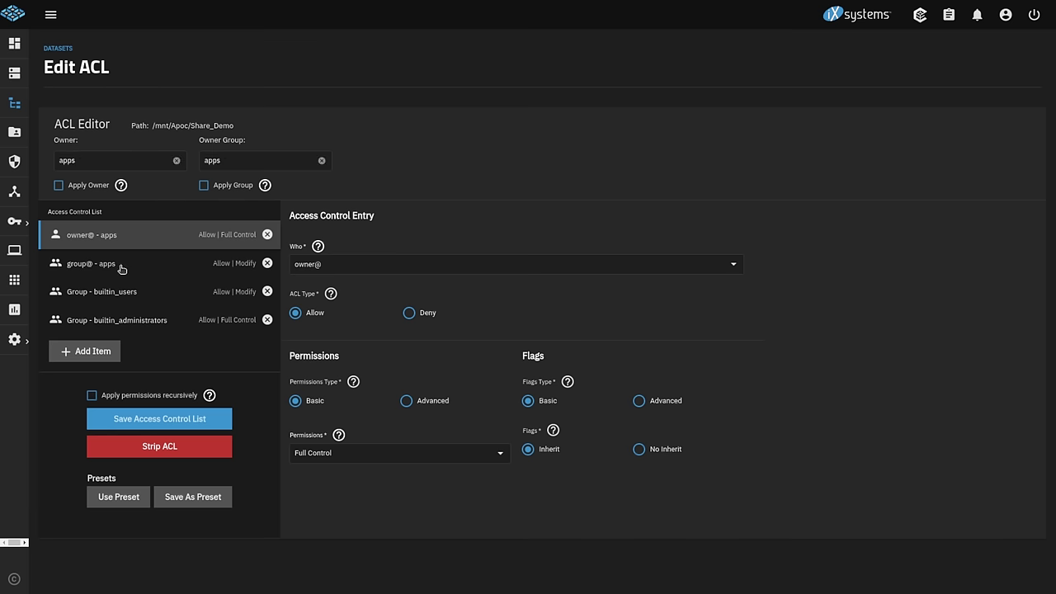
click(112, 298)
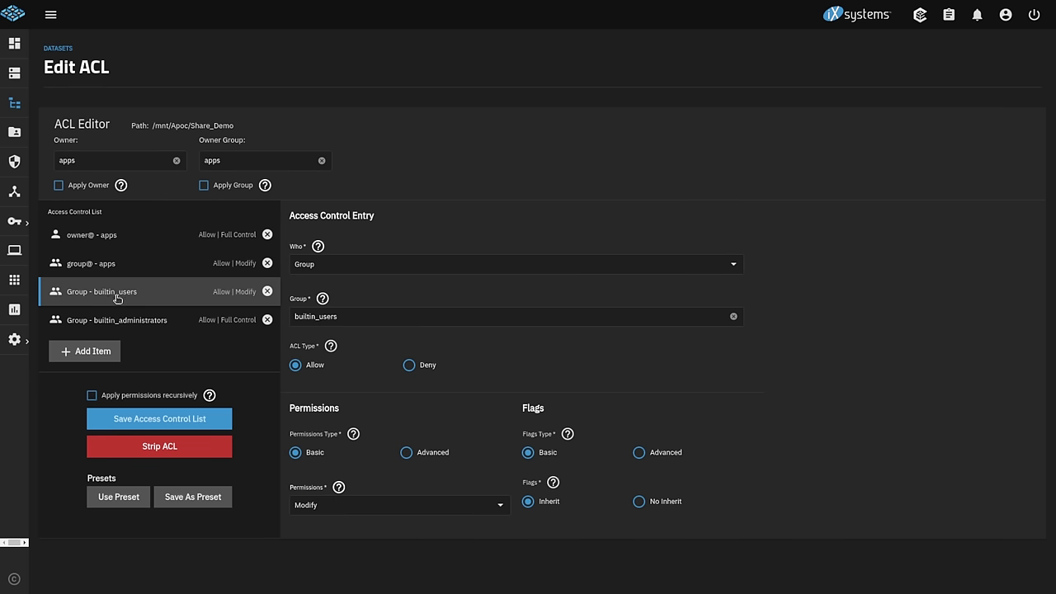
click(132, 323)
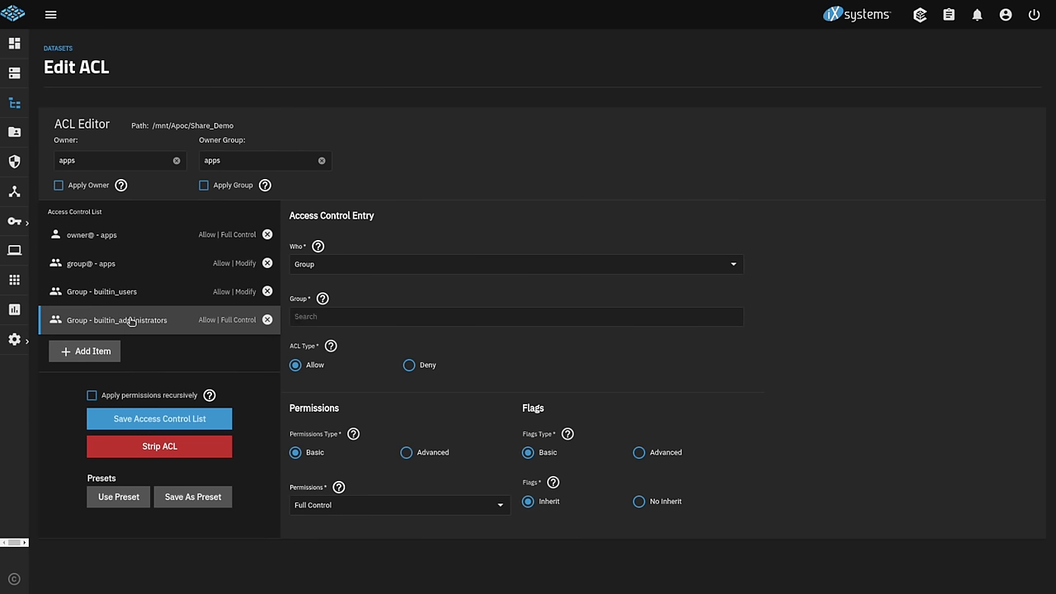
click(125, 241)
click(130, 261)
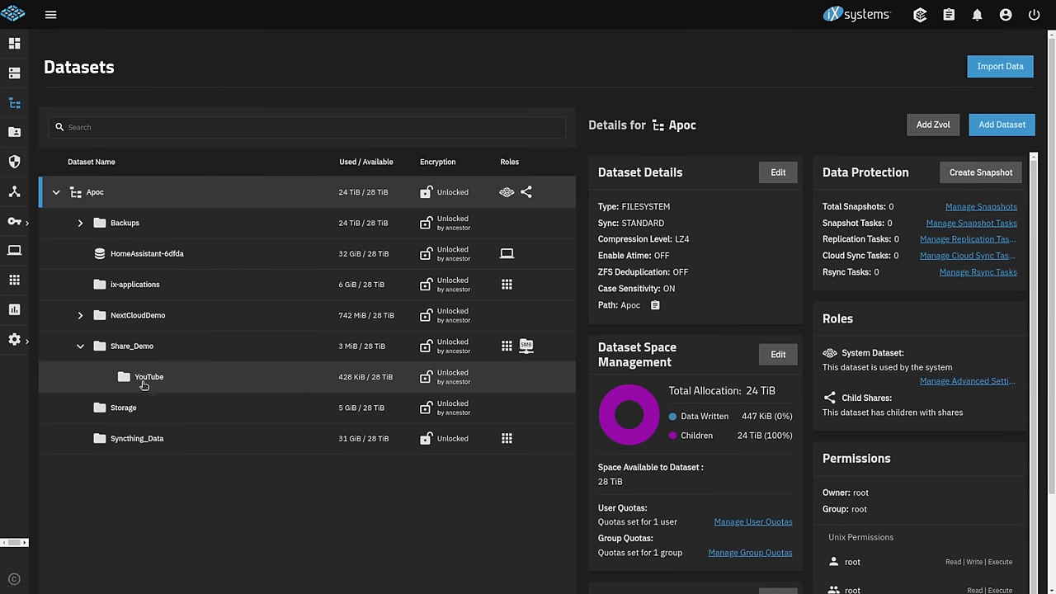
- In the YouTube dataset's ACL, keep group@ YouTube and add a Group entry for apps
click(123, 372)
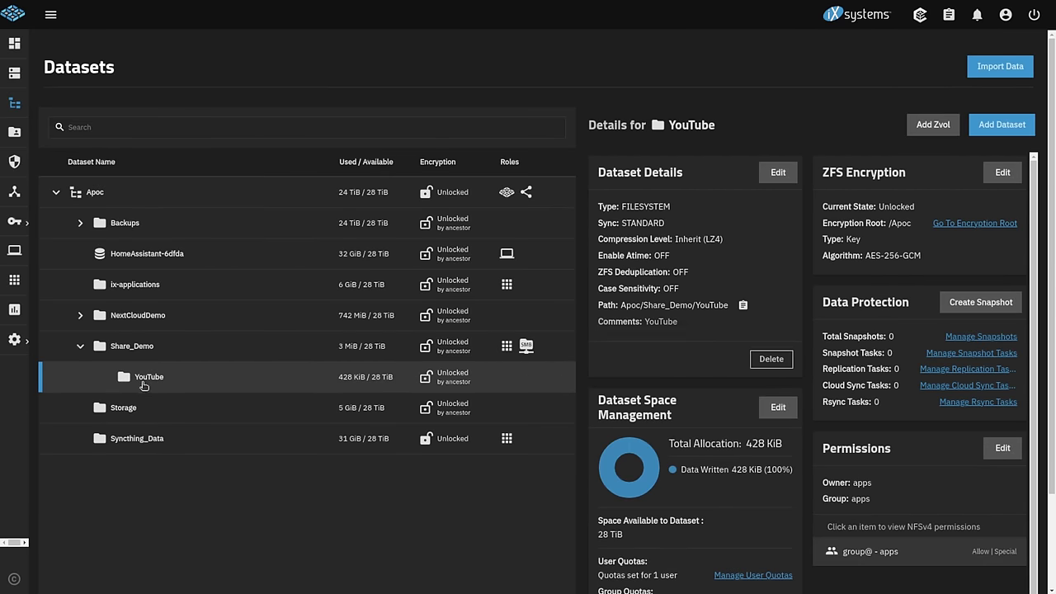
click(1012, 449)
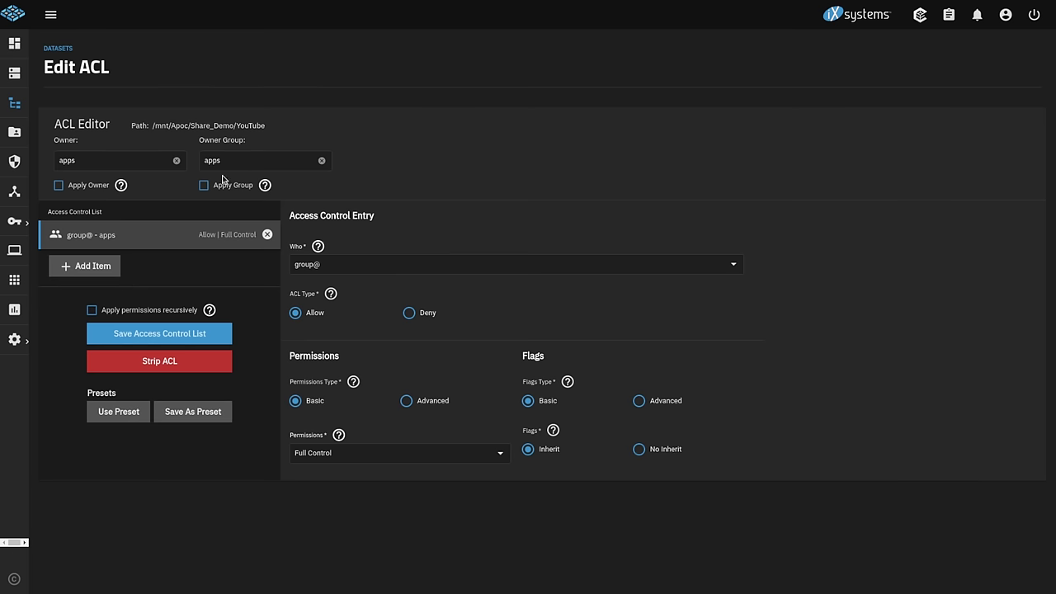
click(91, 271)
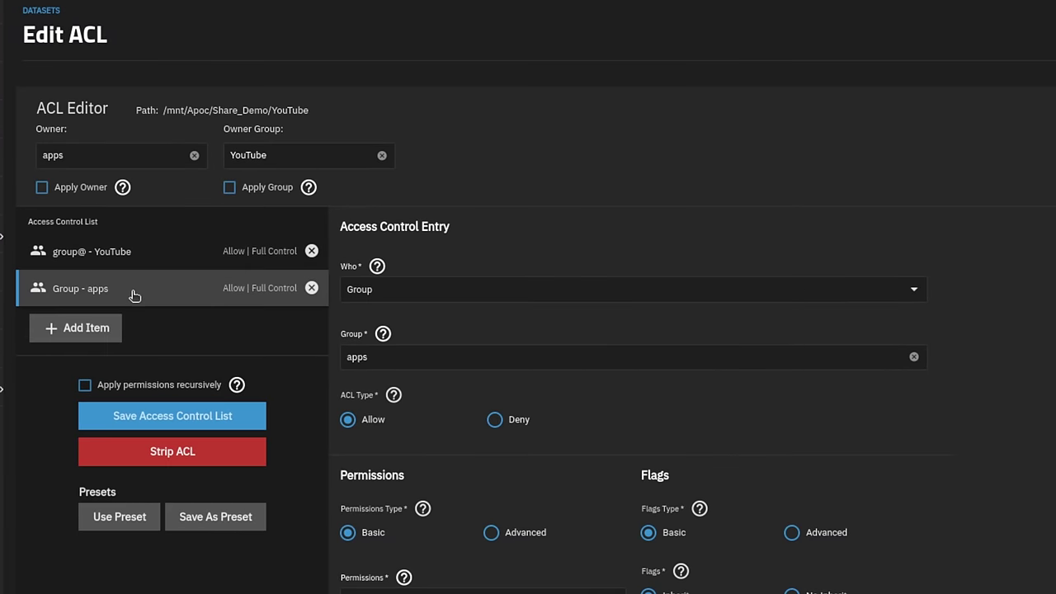
click(140, 254)
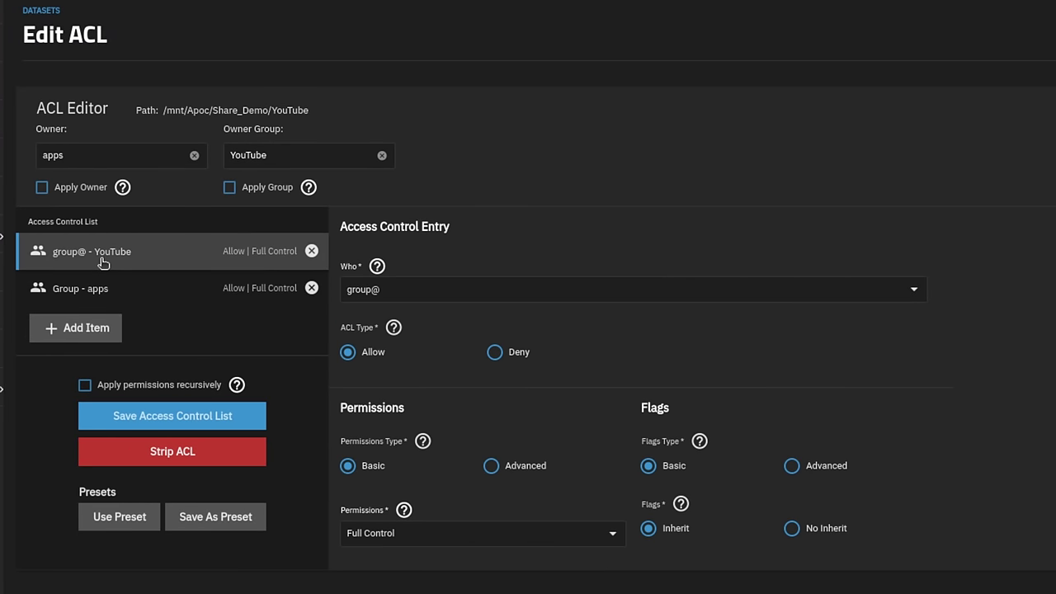
click(137, 299)
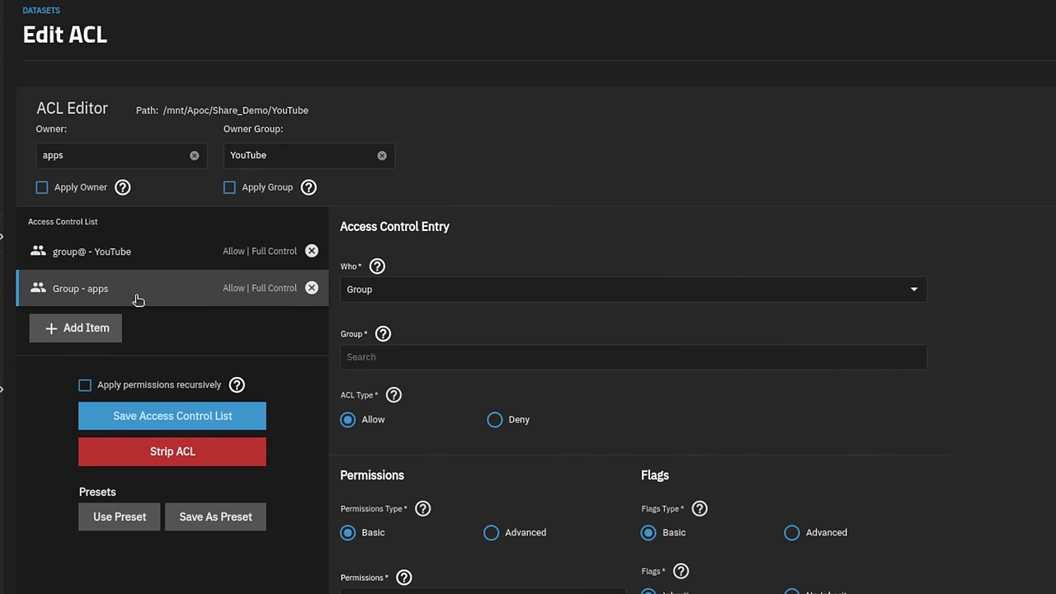
click(377, 357)
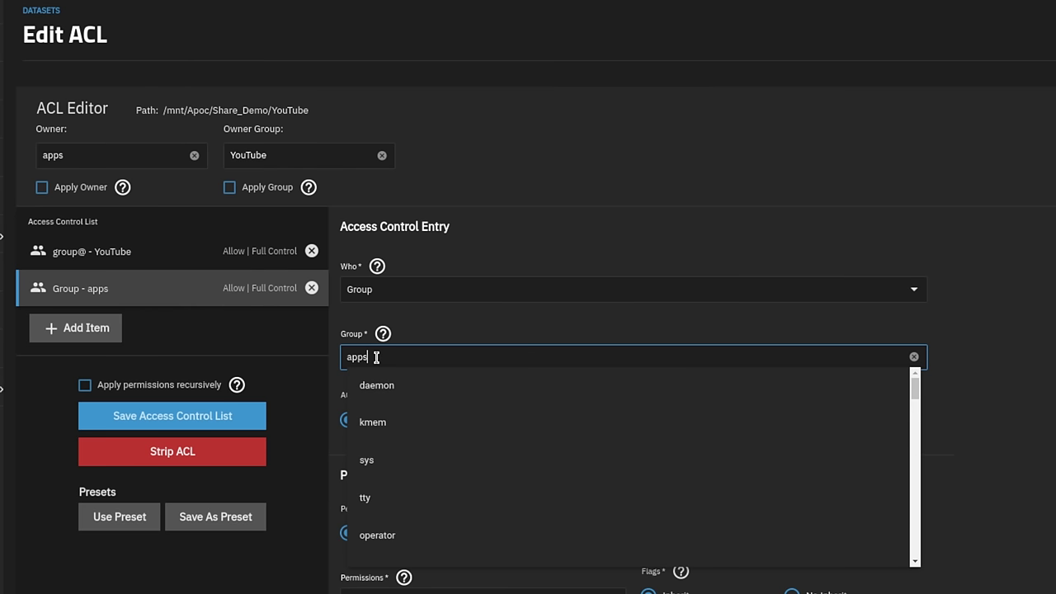
click(564, 333)
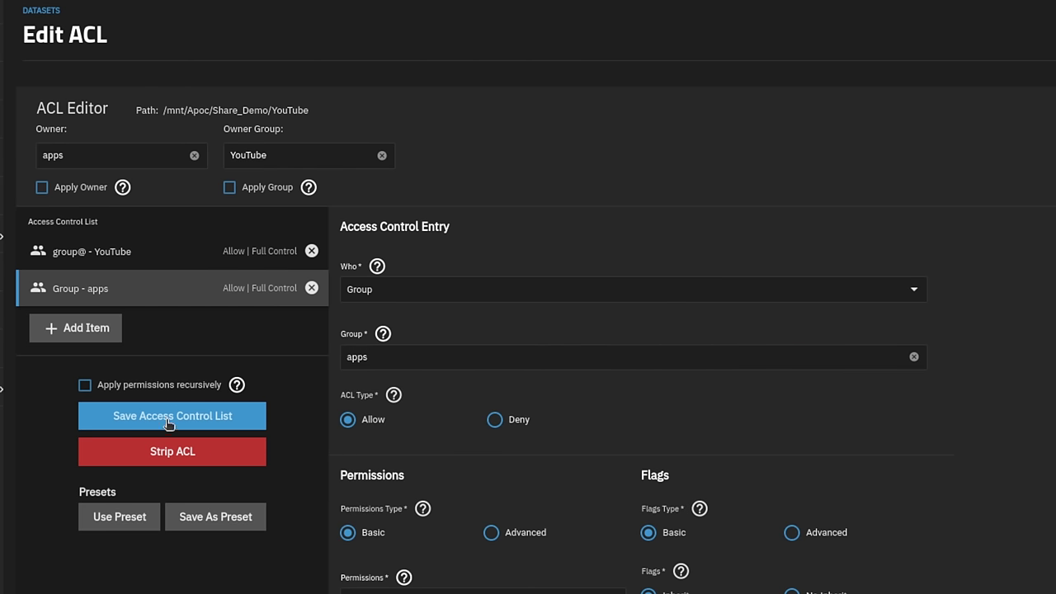
- Apply the permissions recursively, accept the warning, and save the access control list
click(85, 384)
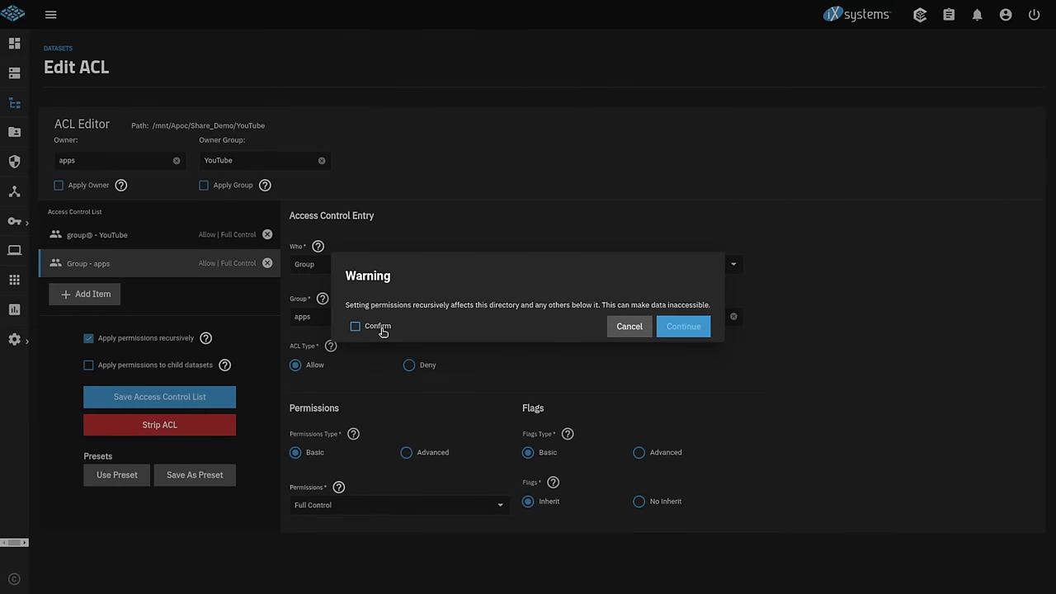
click(379, 327)
click(683, 327)
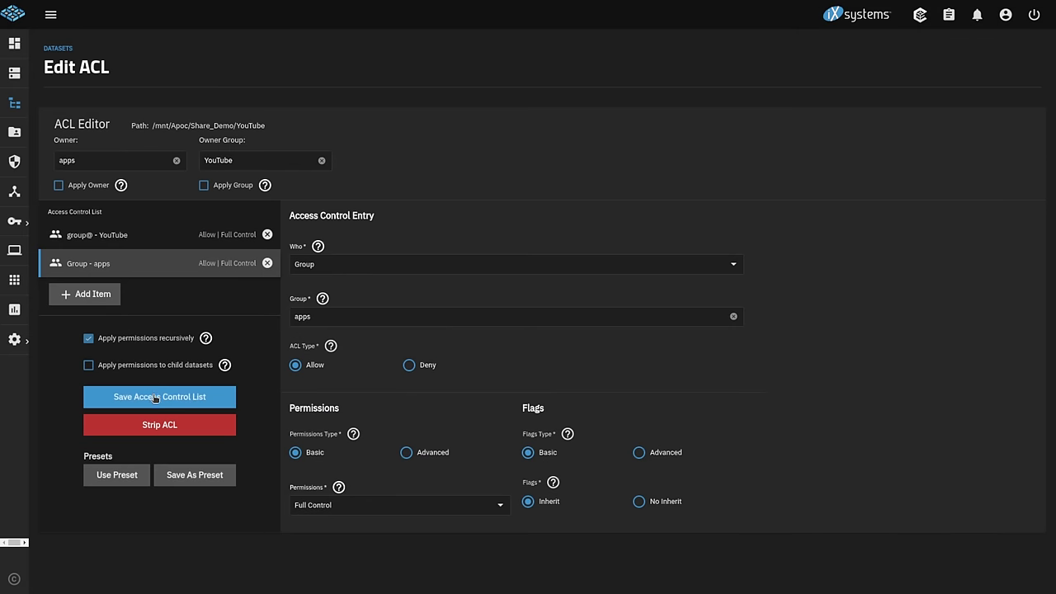
click(151, 395)
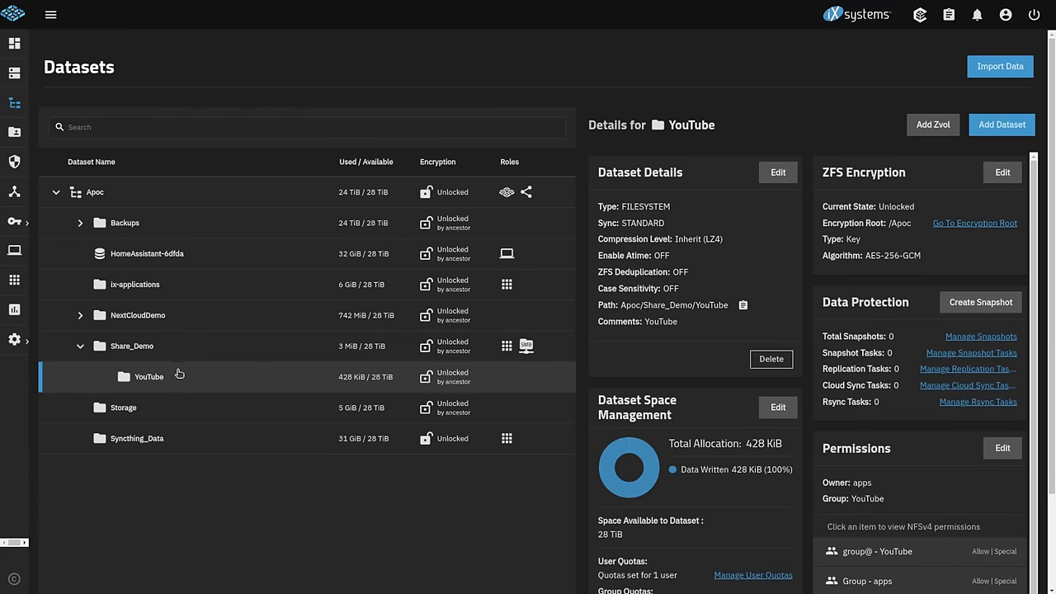
- Reopen YouTube's ACL and check the group@ YouTube and apps Full Control entries
scroll(872, 437, down, 2)
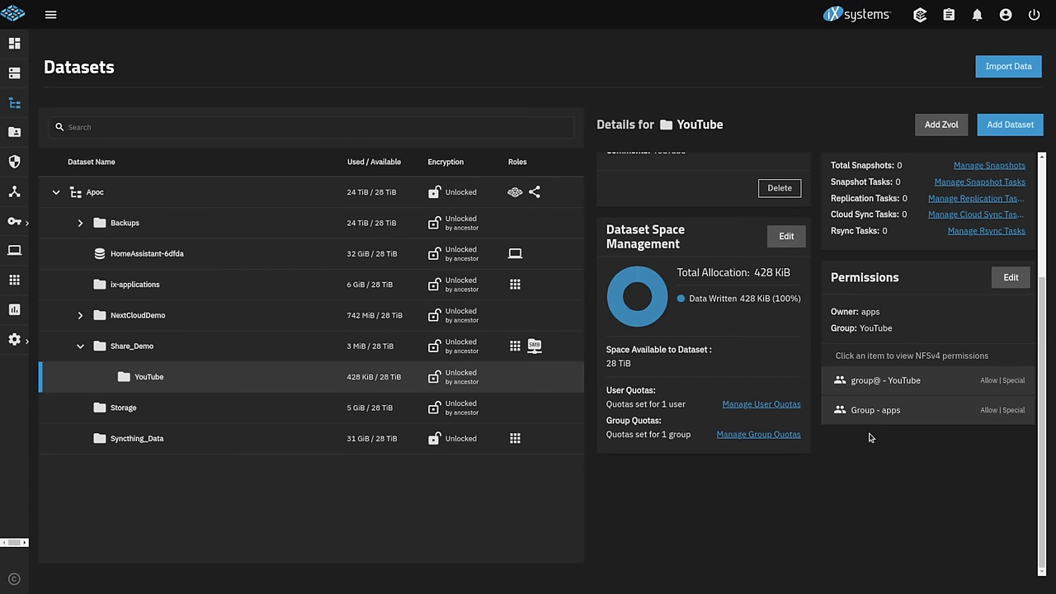
click(1010, 277)
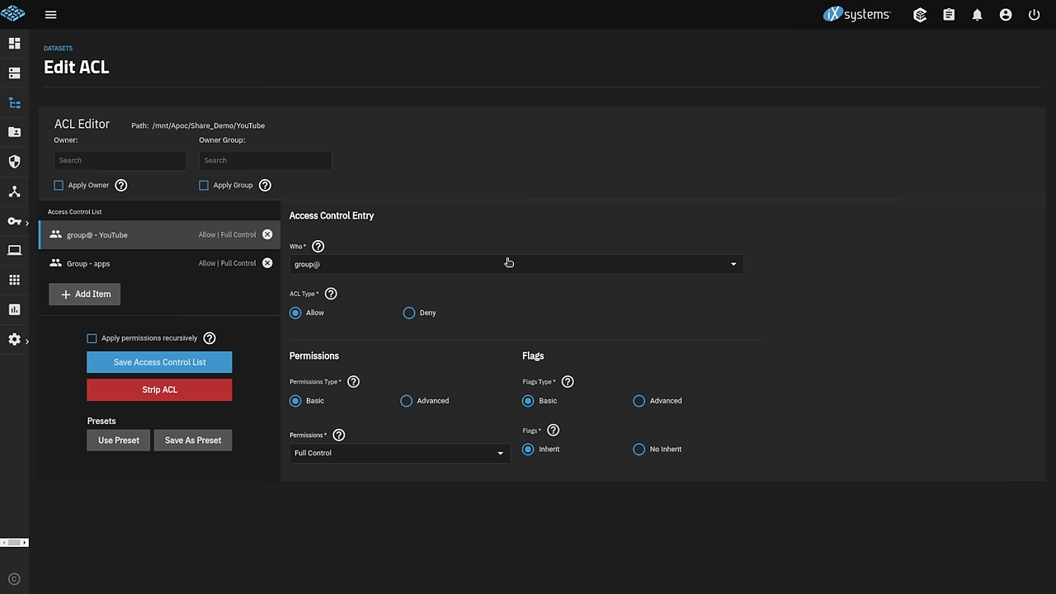
click(128, 274)
click(117, 245)
click(150, 262)
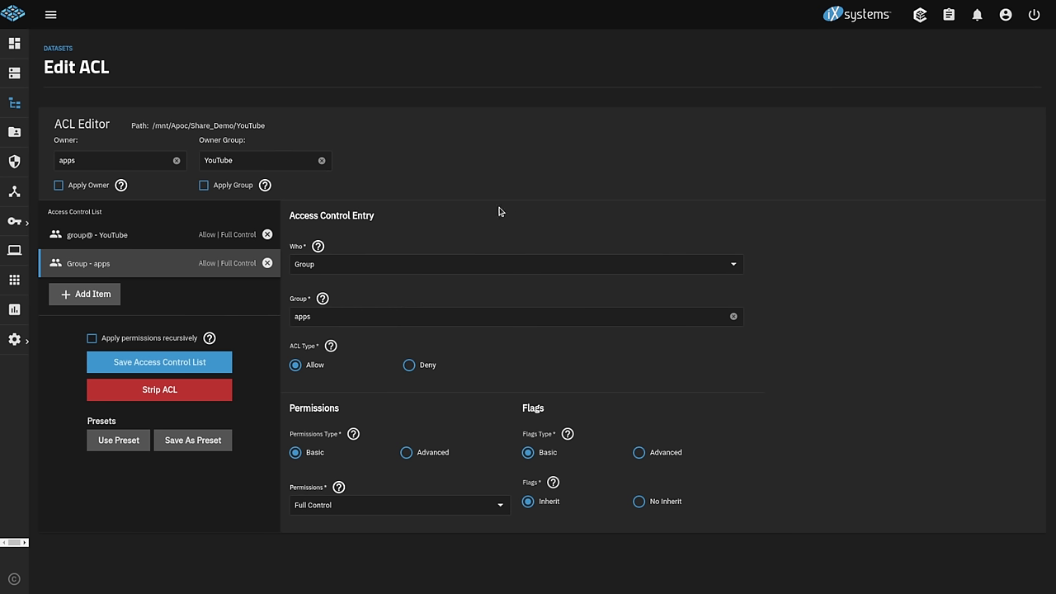
click(14, 339)
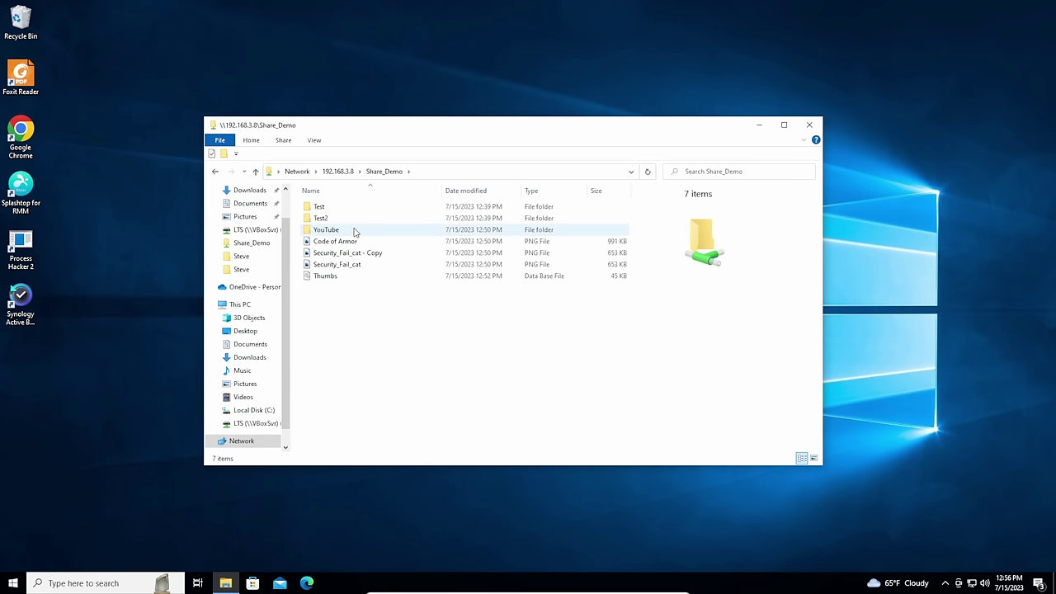
- Duplicate carbon, HomeLabShow.csv and out.csv inside the share's YouTube folder
double_click(354, 230)
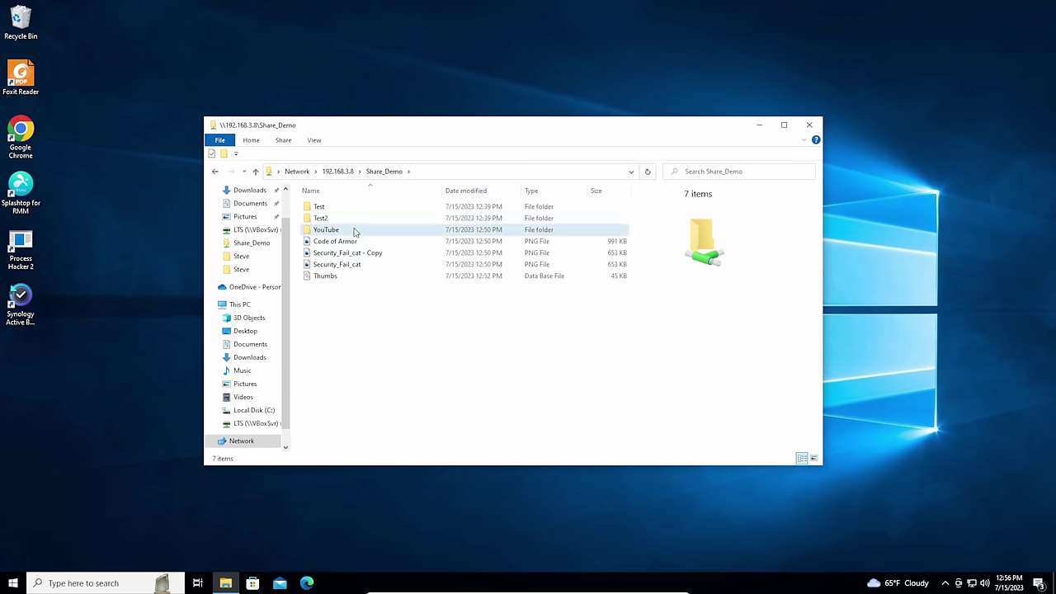
key(ctrl+a)
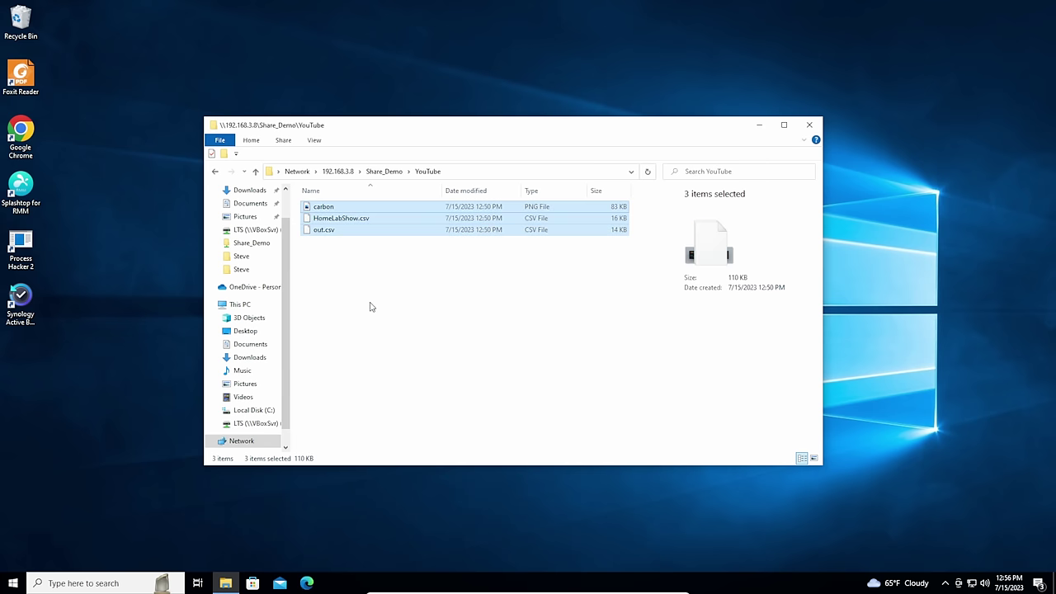
key(ctrl+v)
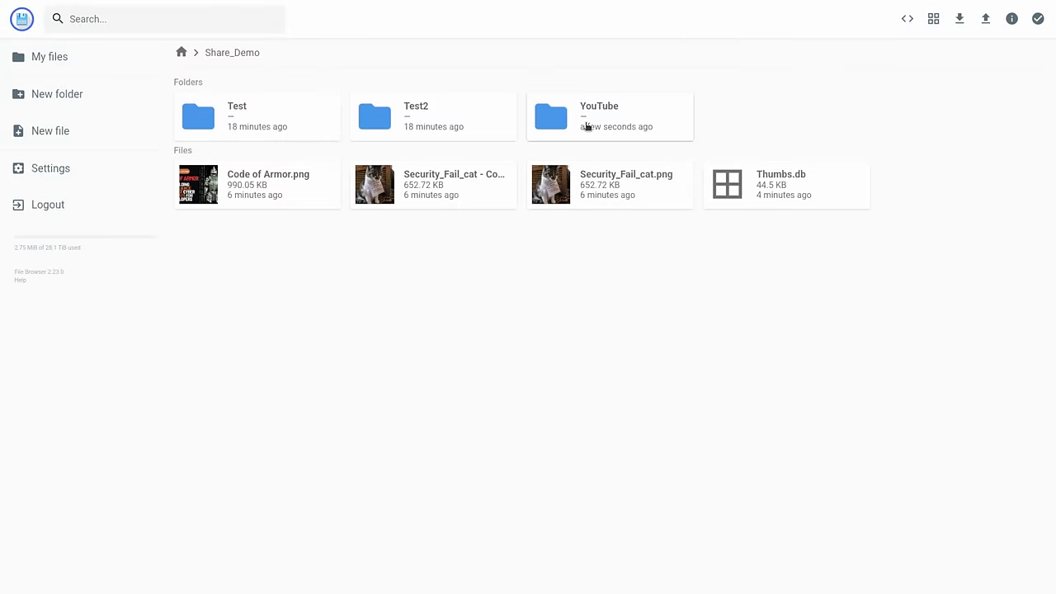
- Upload the backup CSV into the YouTube folder through File Browser
double_click(587, 126)
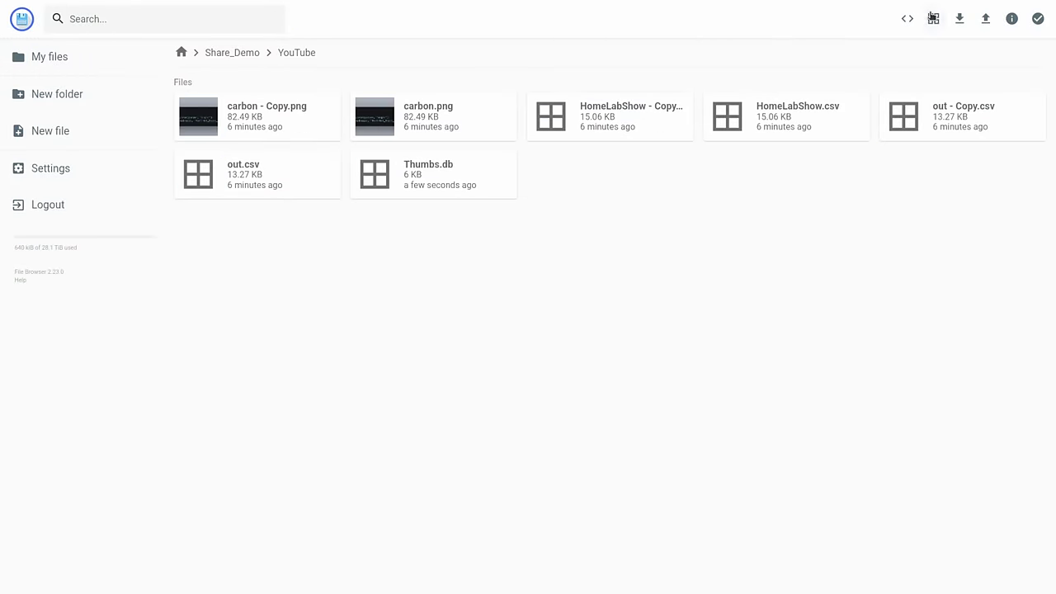
click(985, 19)
click(473, 318)
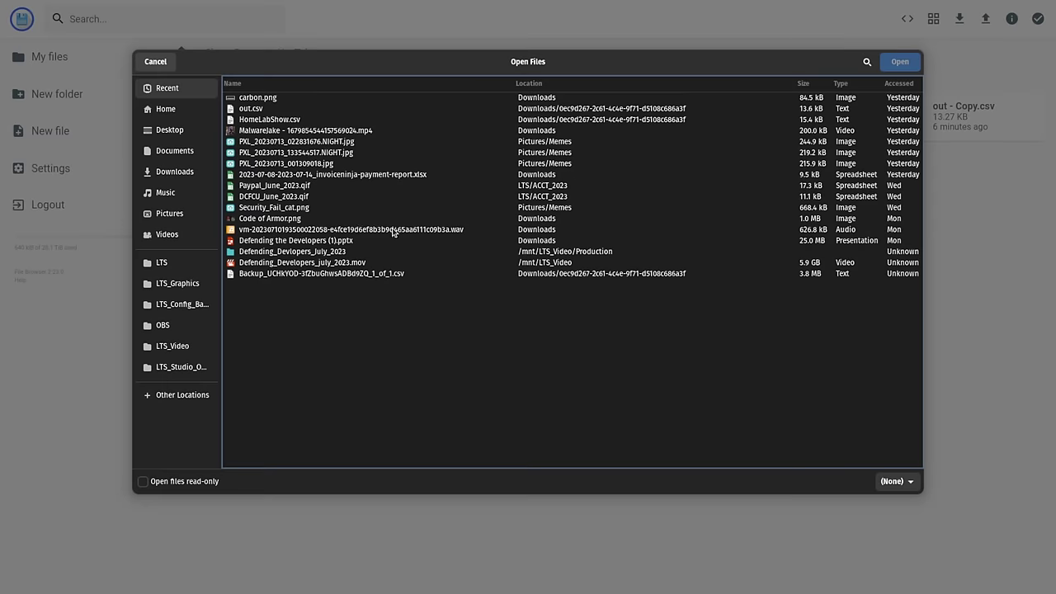
key(Escape)
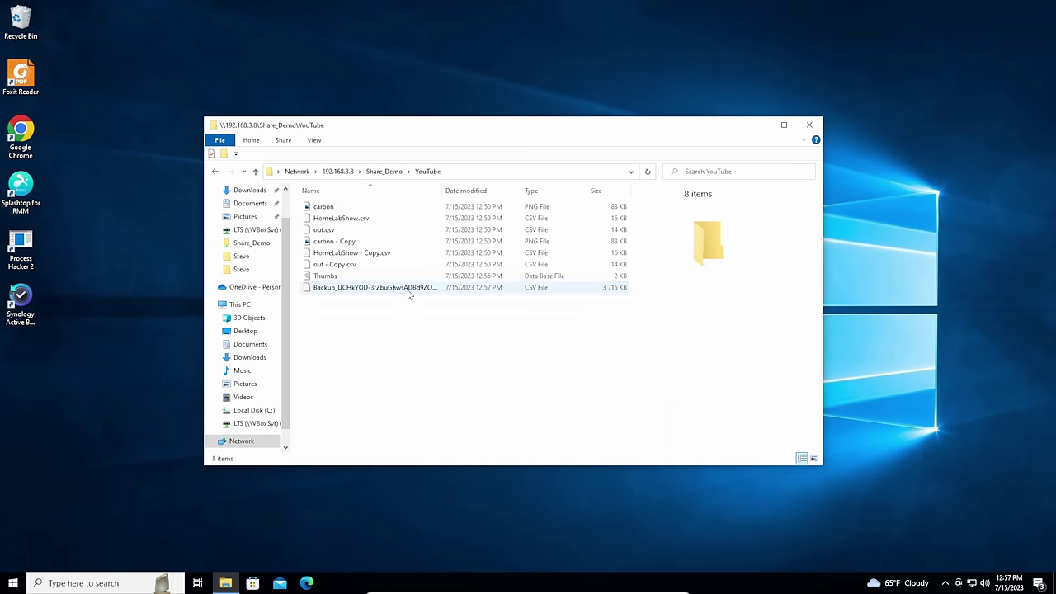
click(407, 288)
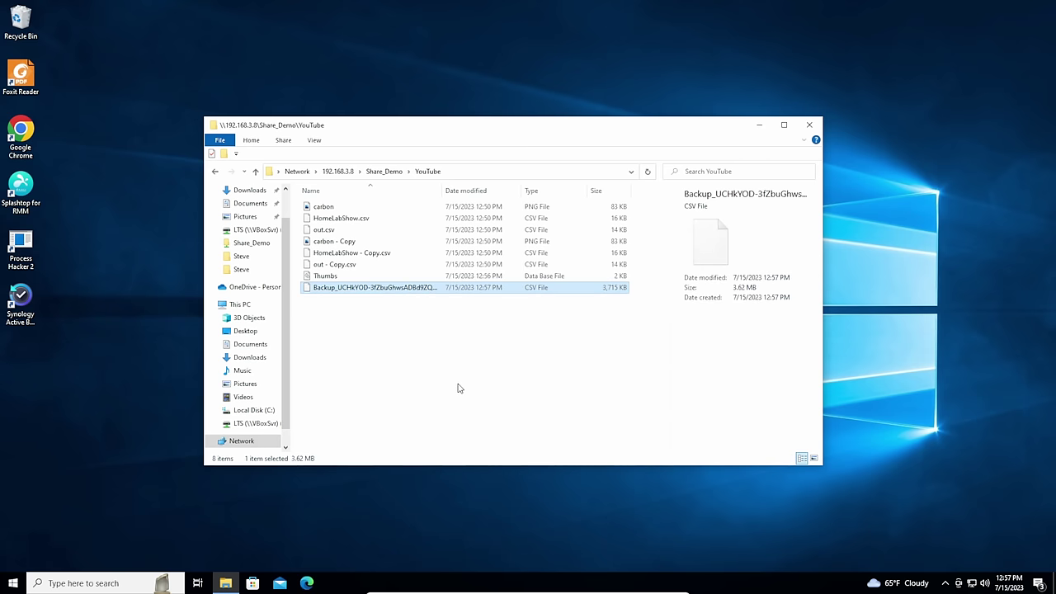